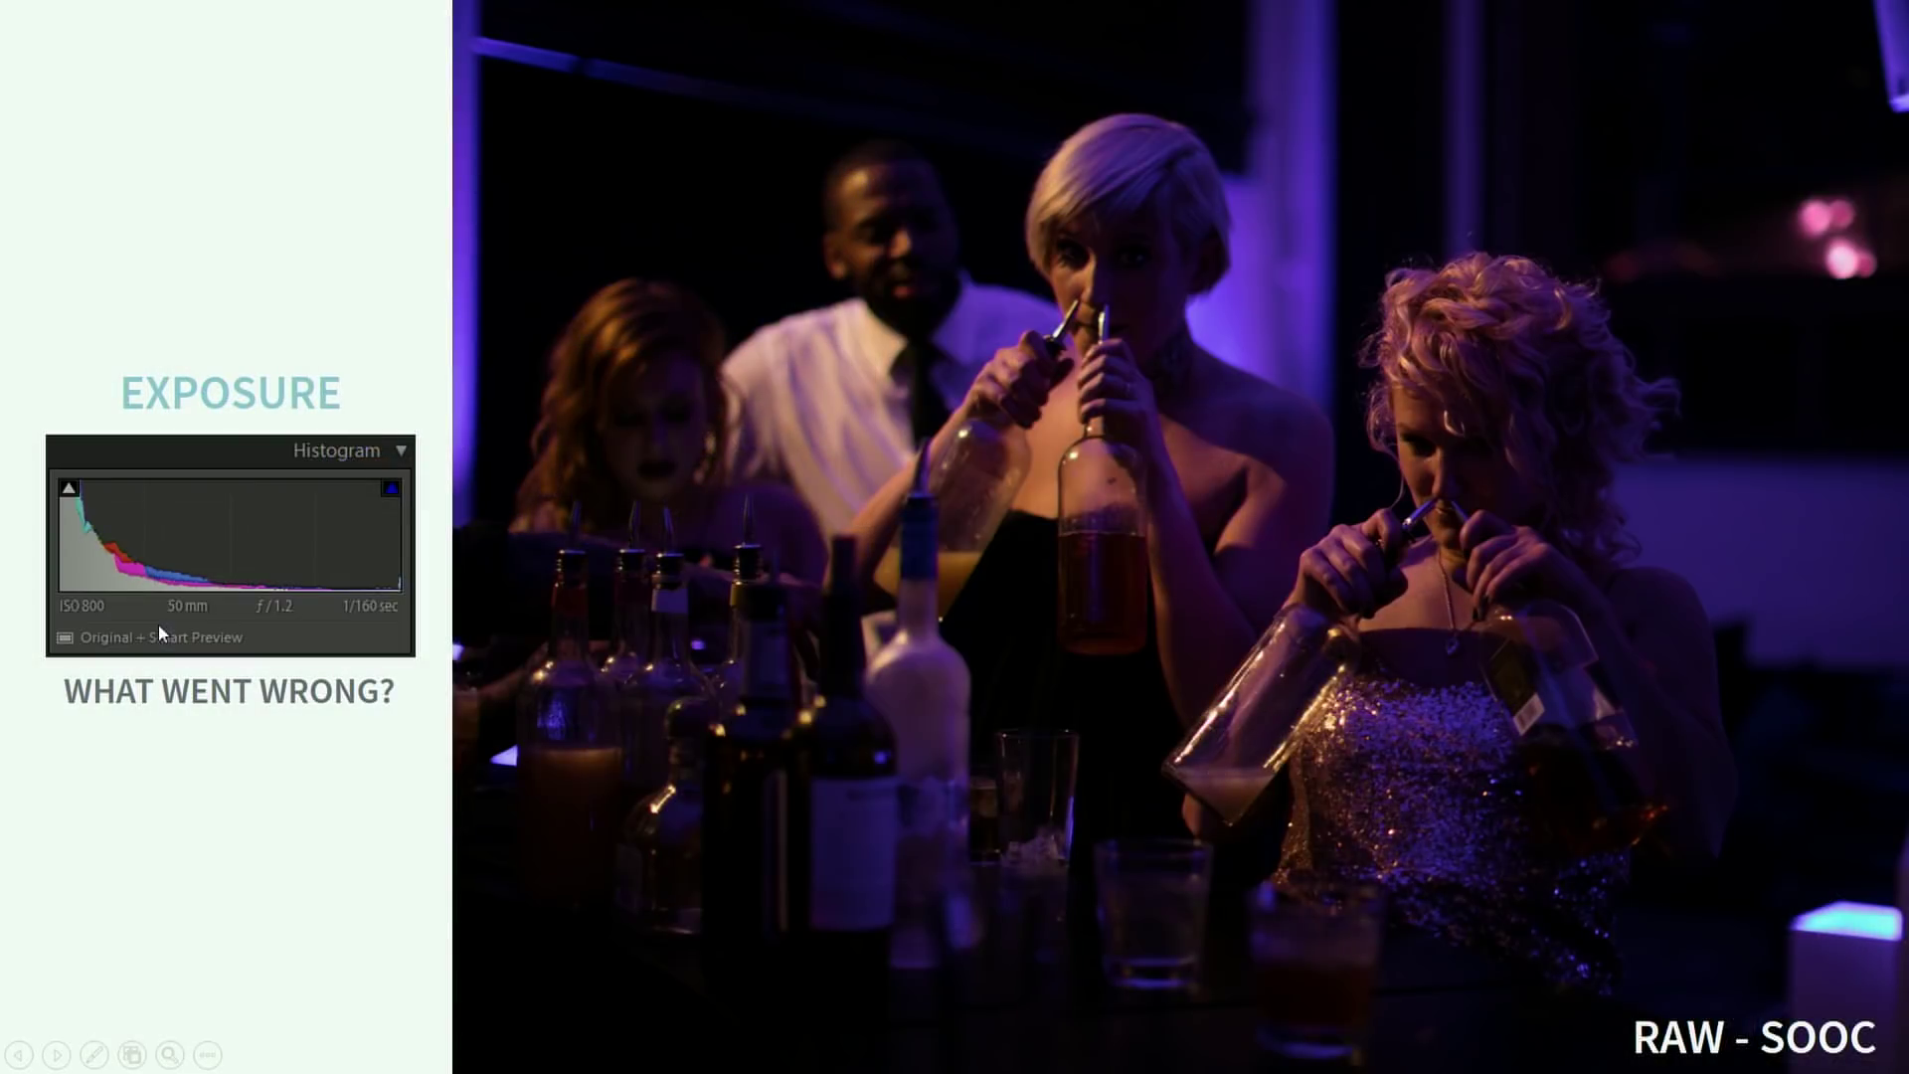
Step: Switch to Lightroom, filter the library by the 07_BAD EXPOSURES keyword, and open the dark bar group photo for developing
key("alt+Tab")
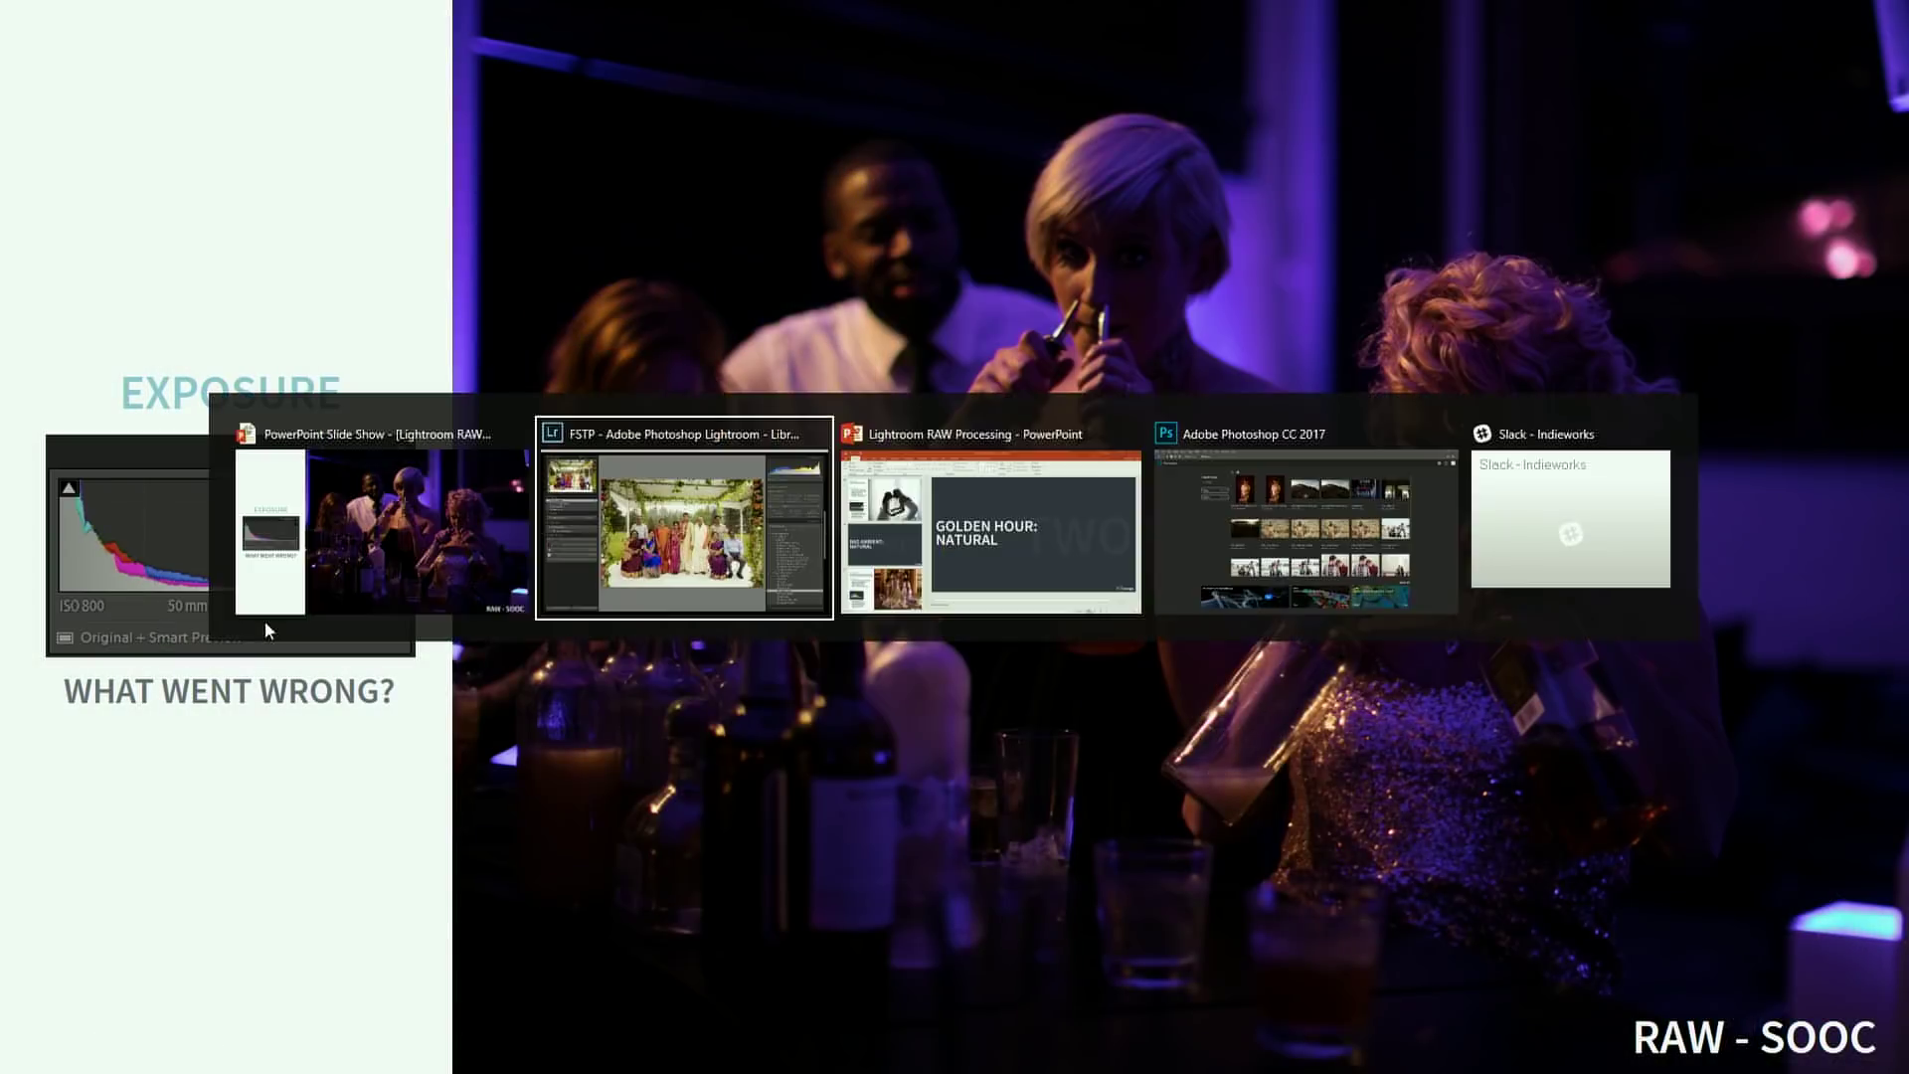
key("g")
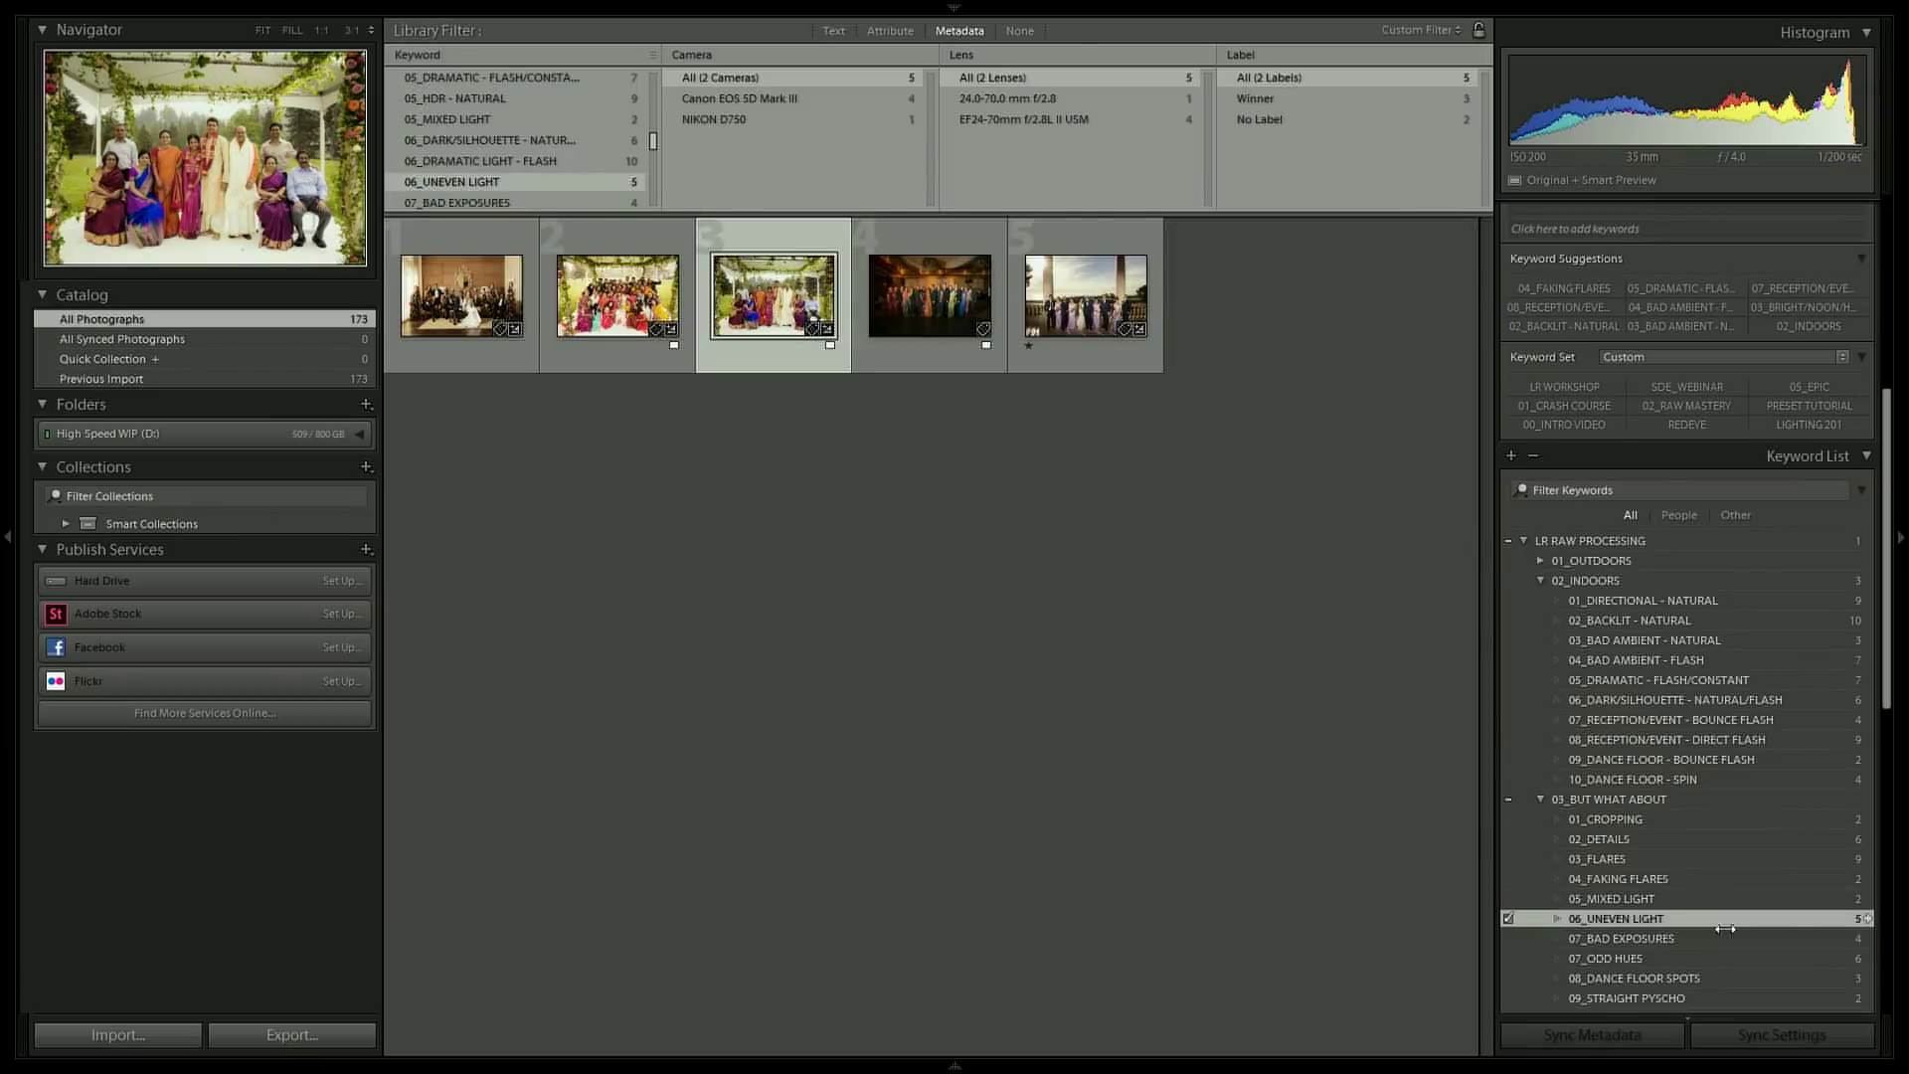
left_click(1863, 939)
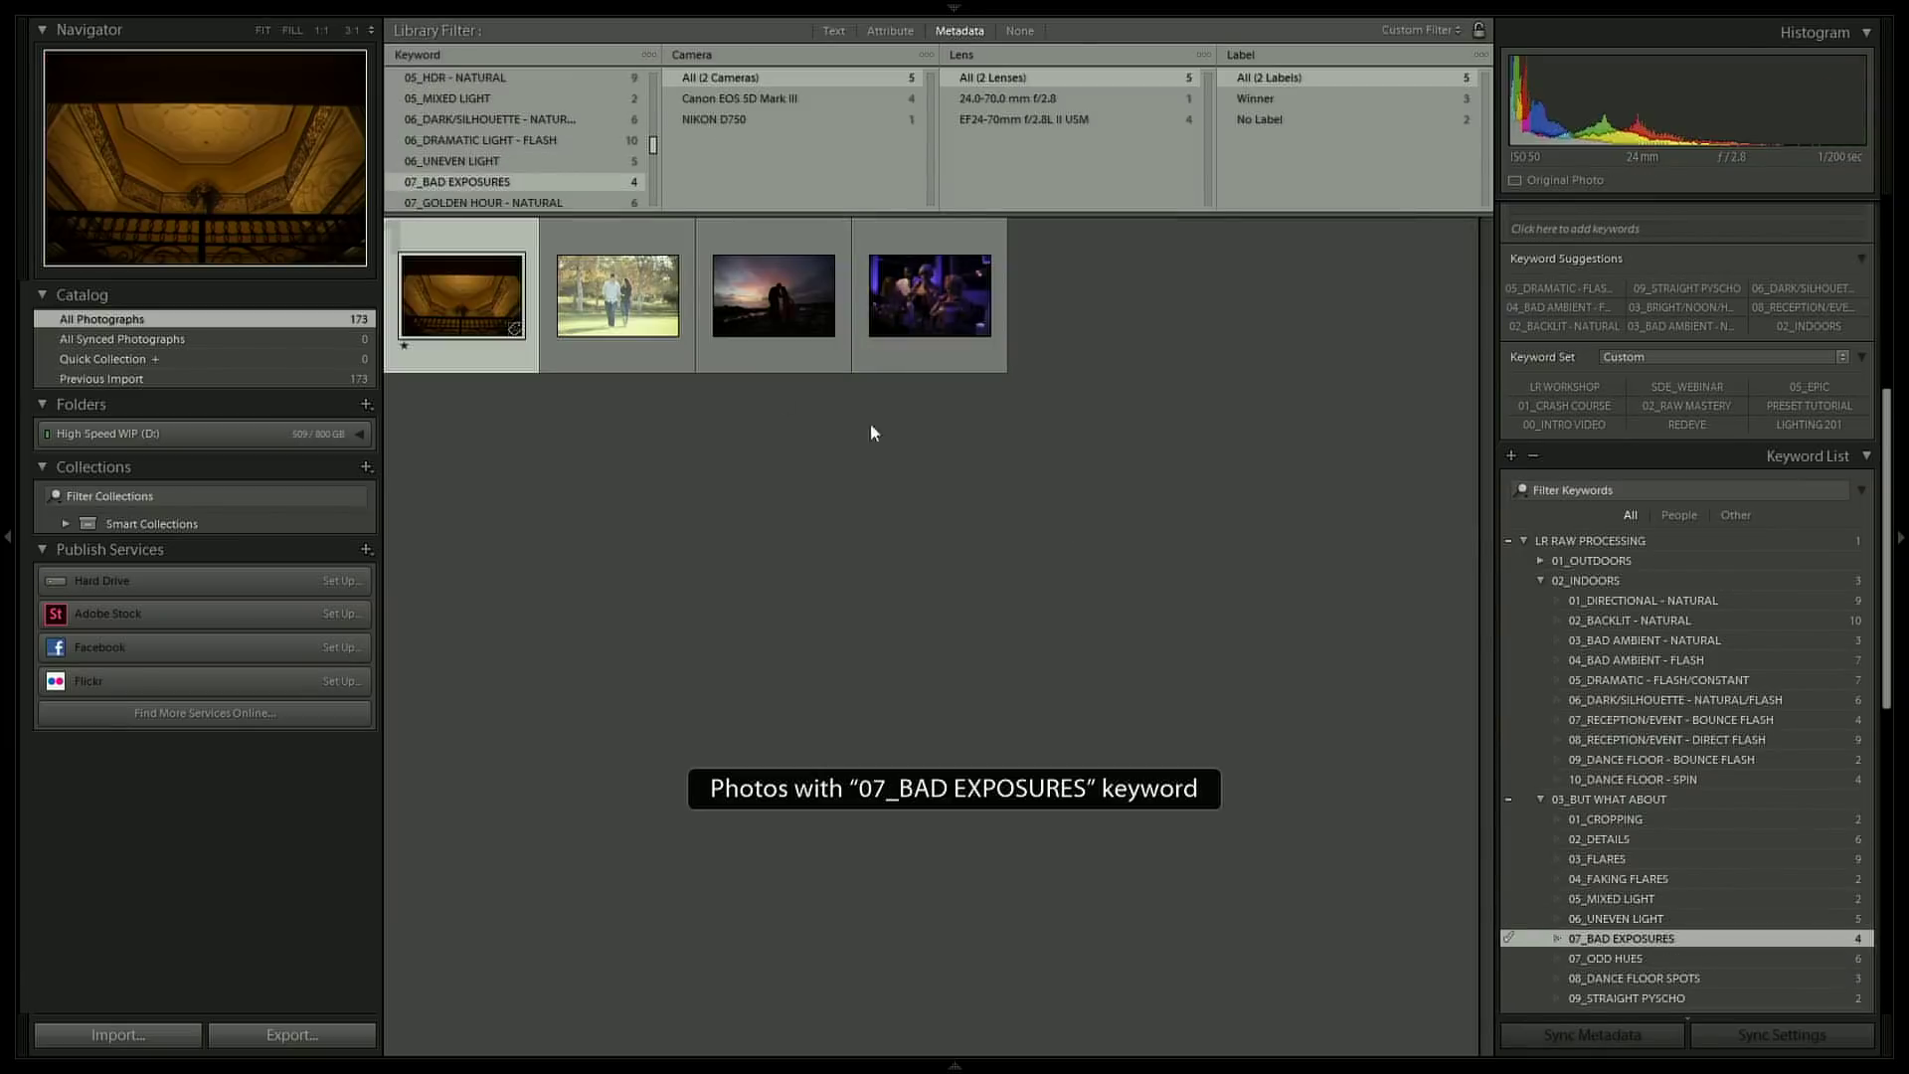
double_click(901, 311)
key("d")
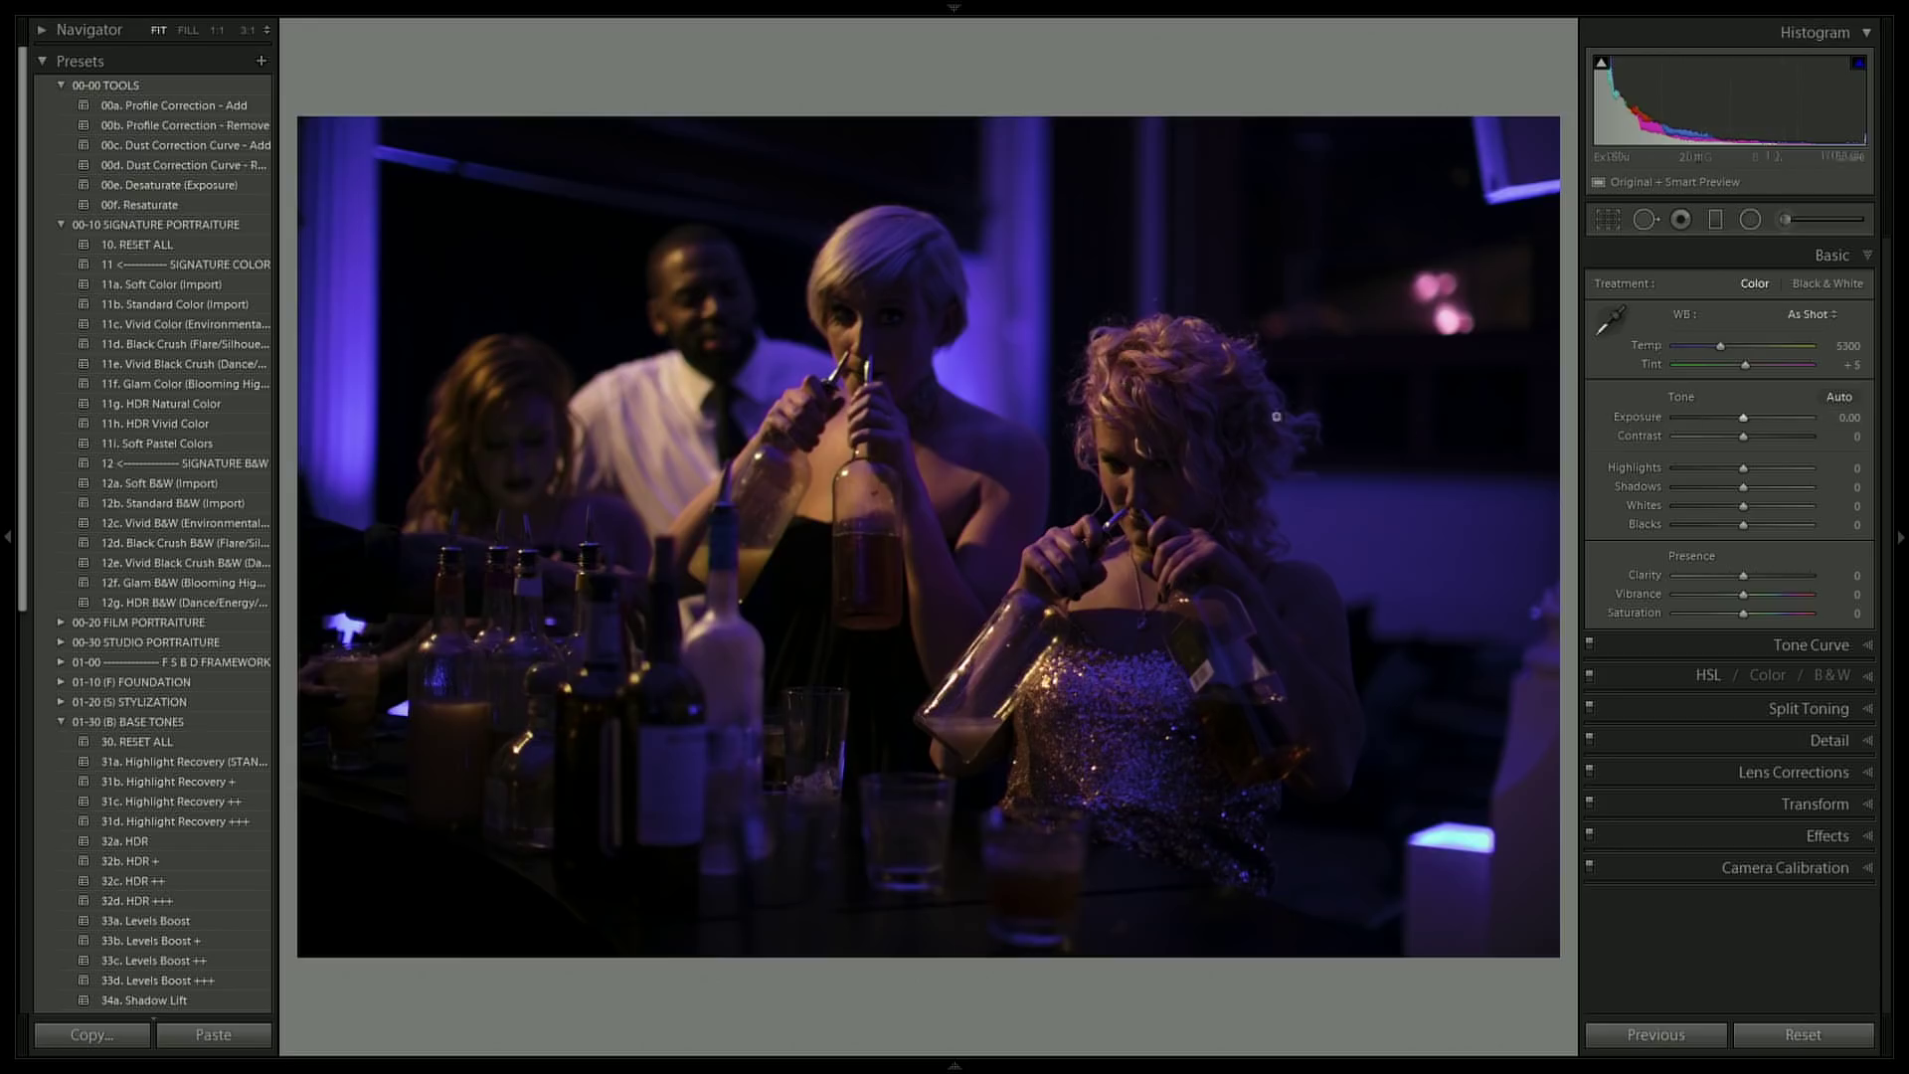
Step: Raise the bar photo's exposure to +2.94 and inspect the curly-haired woman's face at 1:1
left_click(1116, 505)
left_click_drag(1740, 418, 1782, 422)
left_click_drag(1472, 353, 1095, 546)
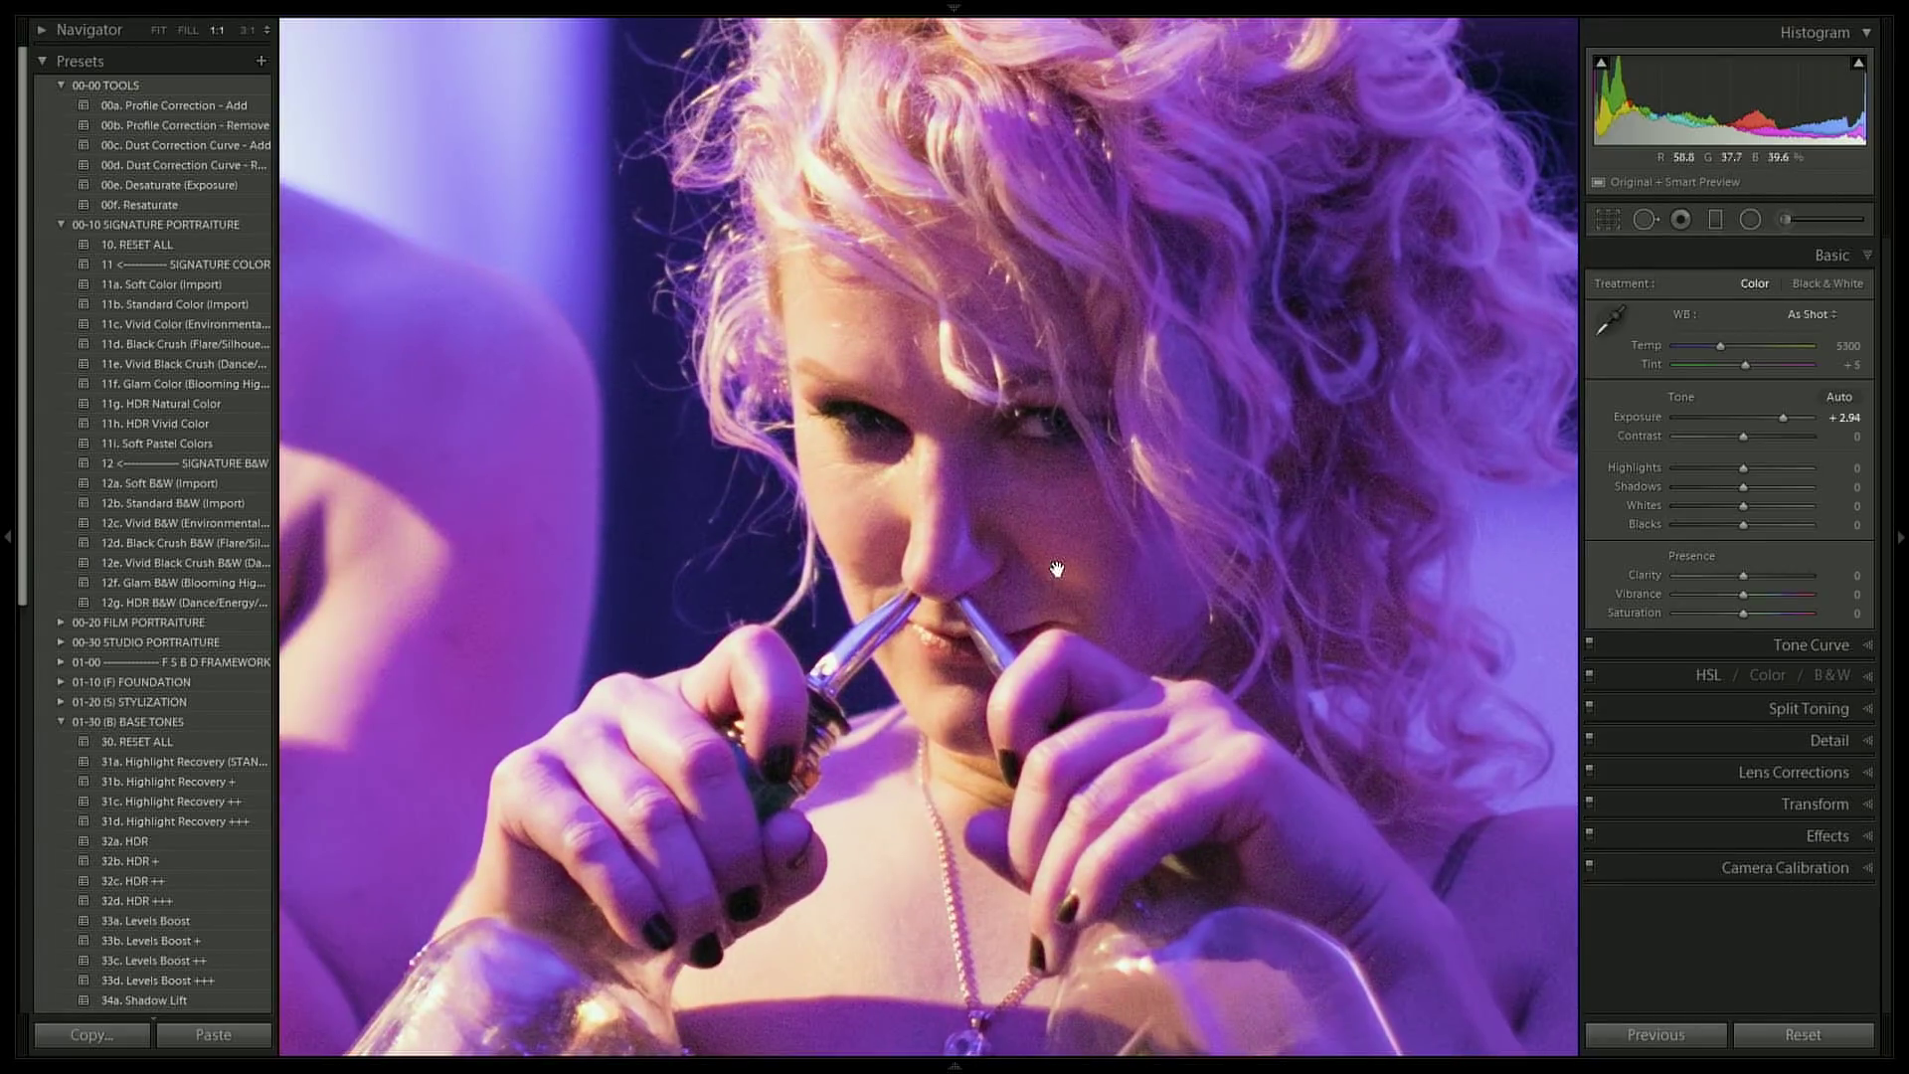
left_click(1060, 539)
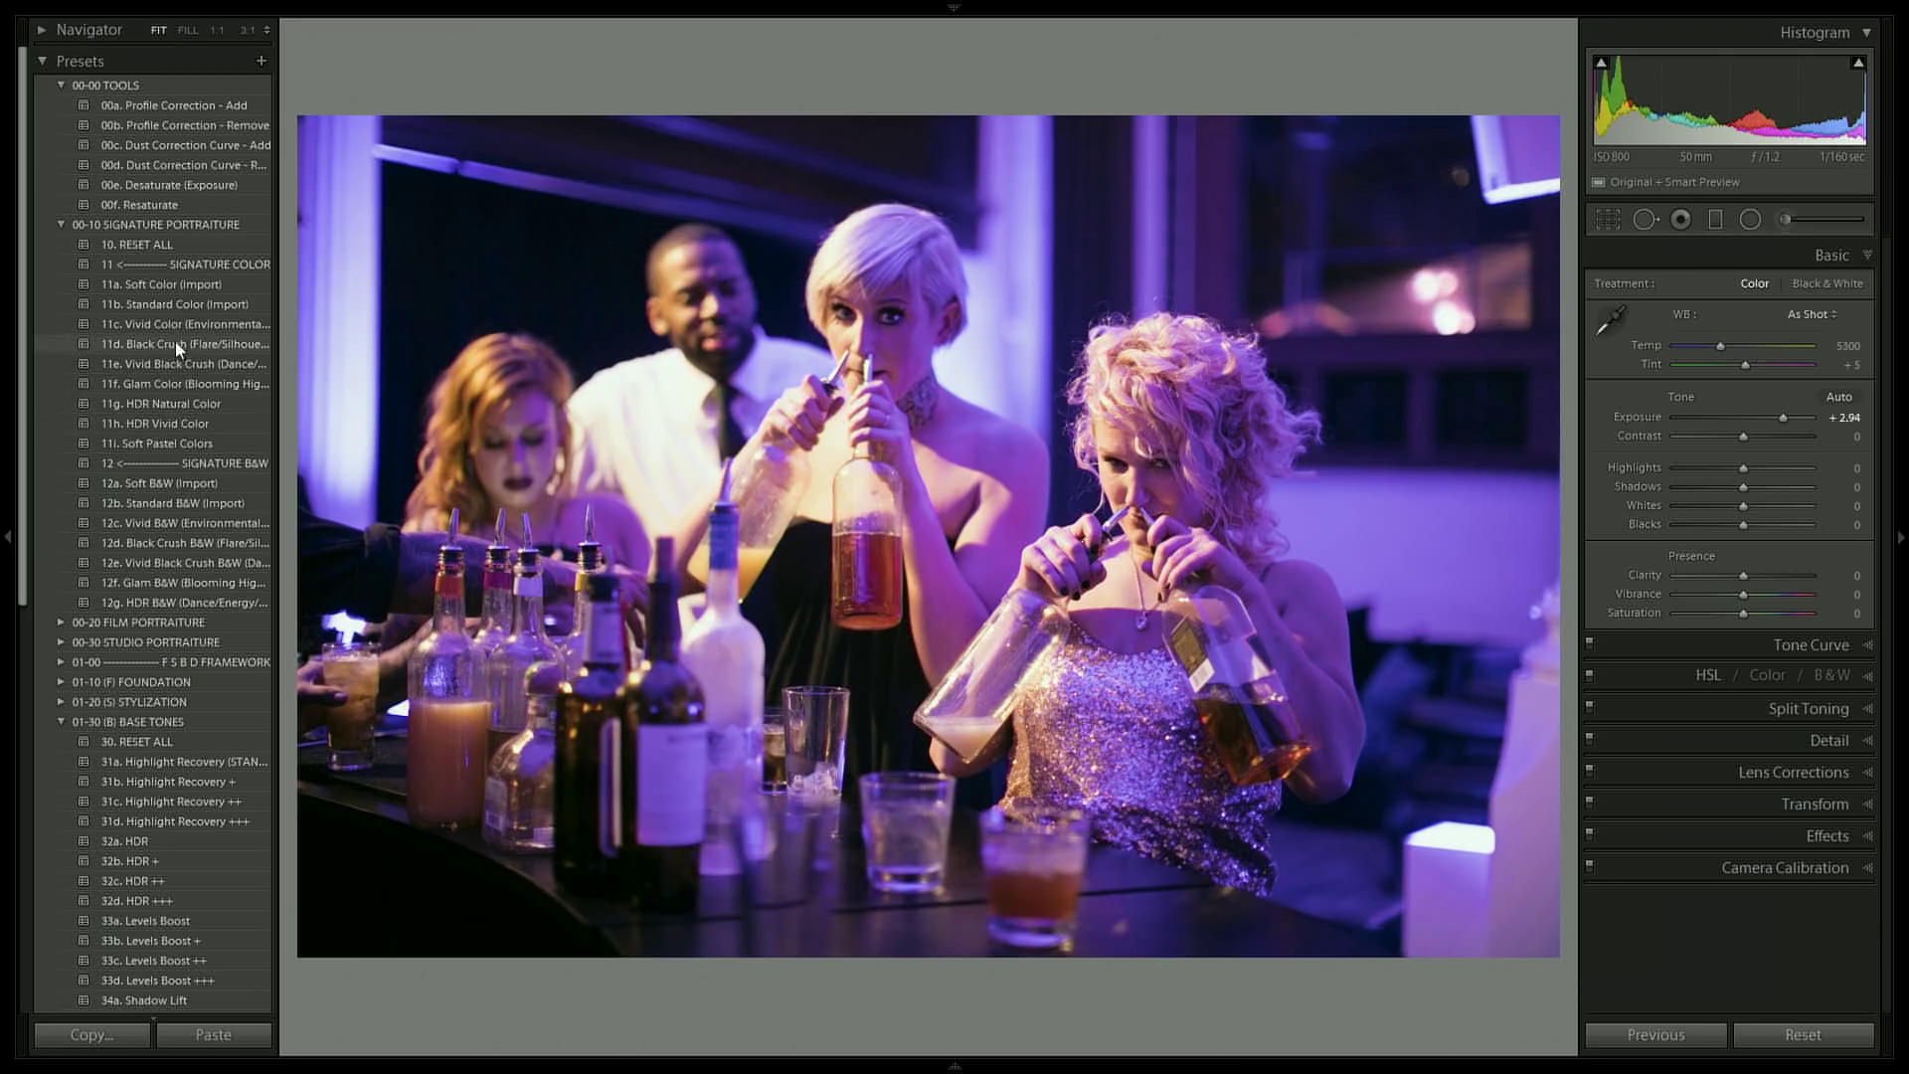
Step: Convert the bar photo to black and white, trying preset 12b and settling on 12a Soft B&W, with exposure at +3.24
left_click(182, 509)
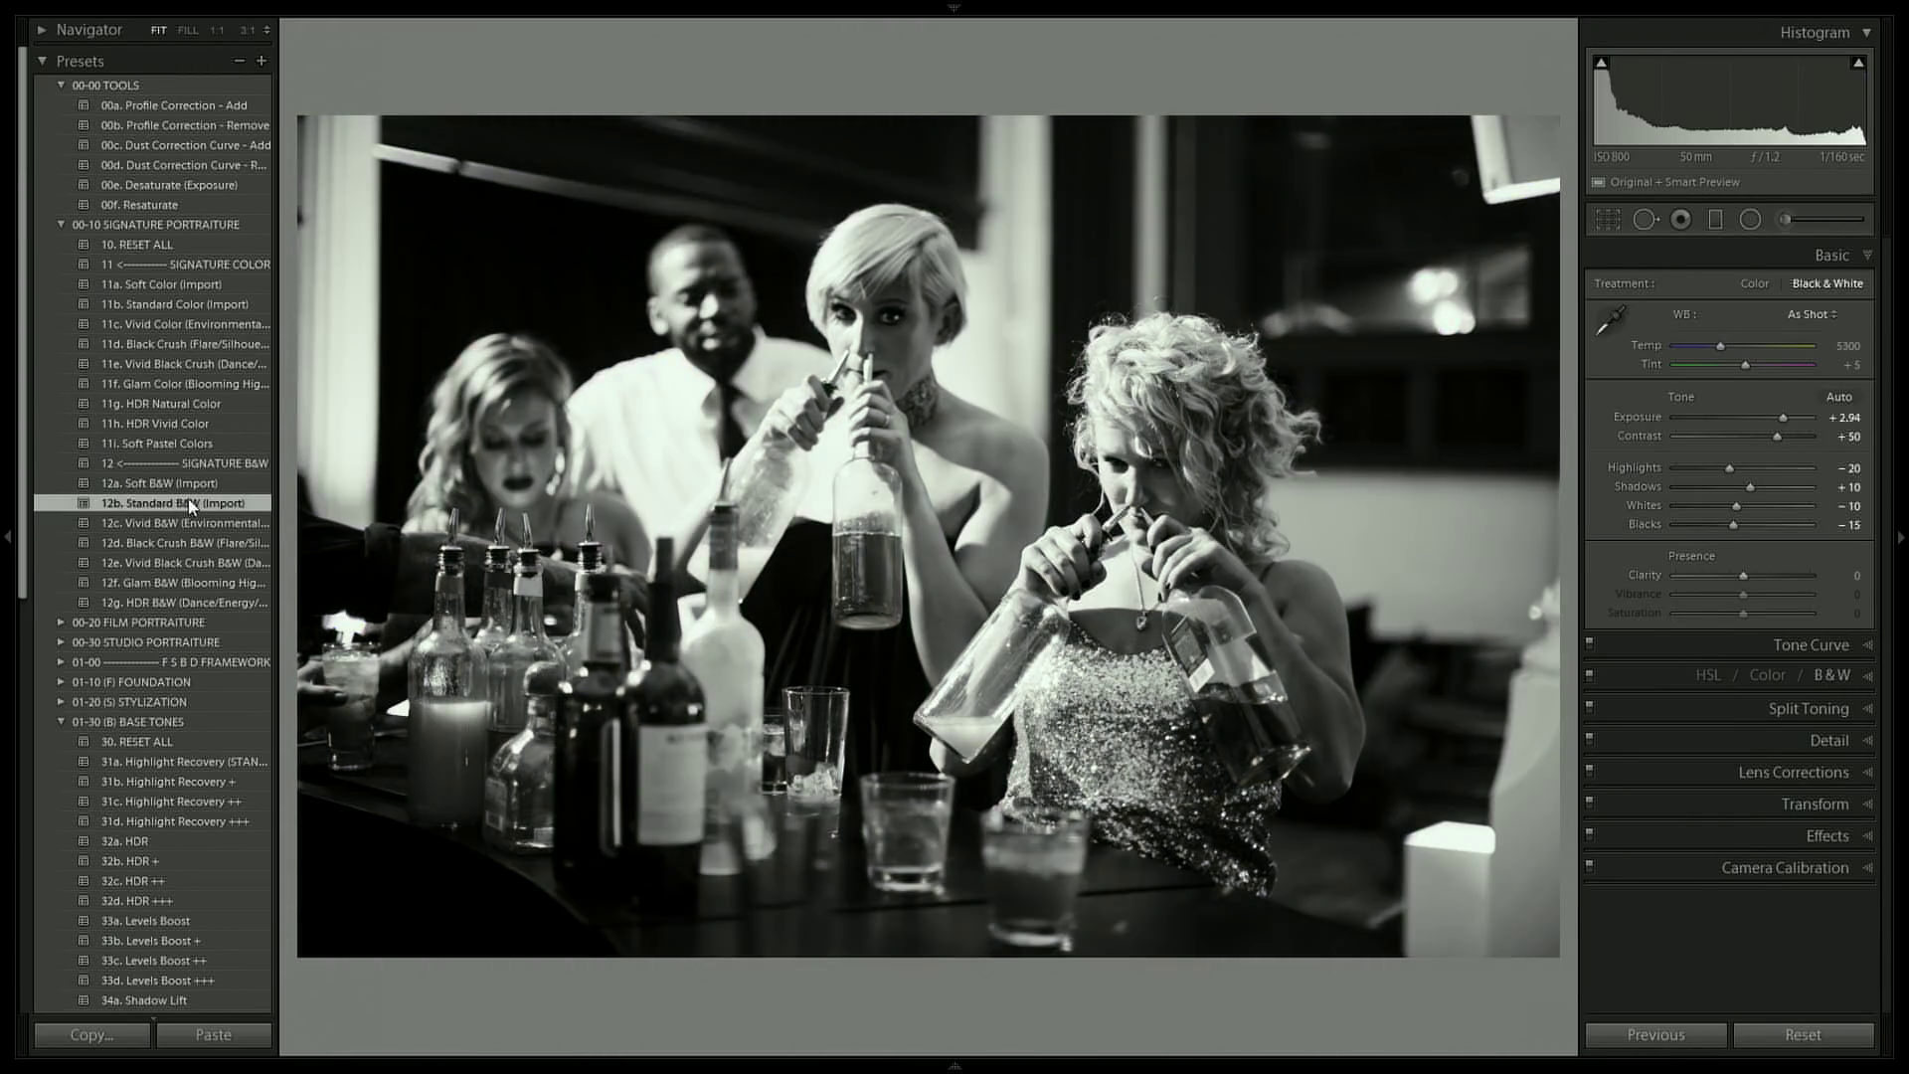
left_click(197, 484)
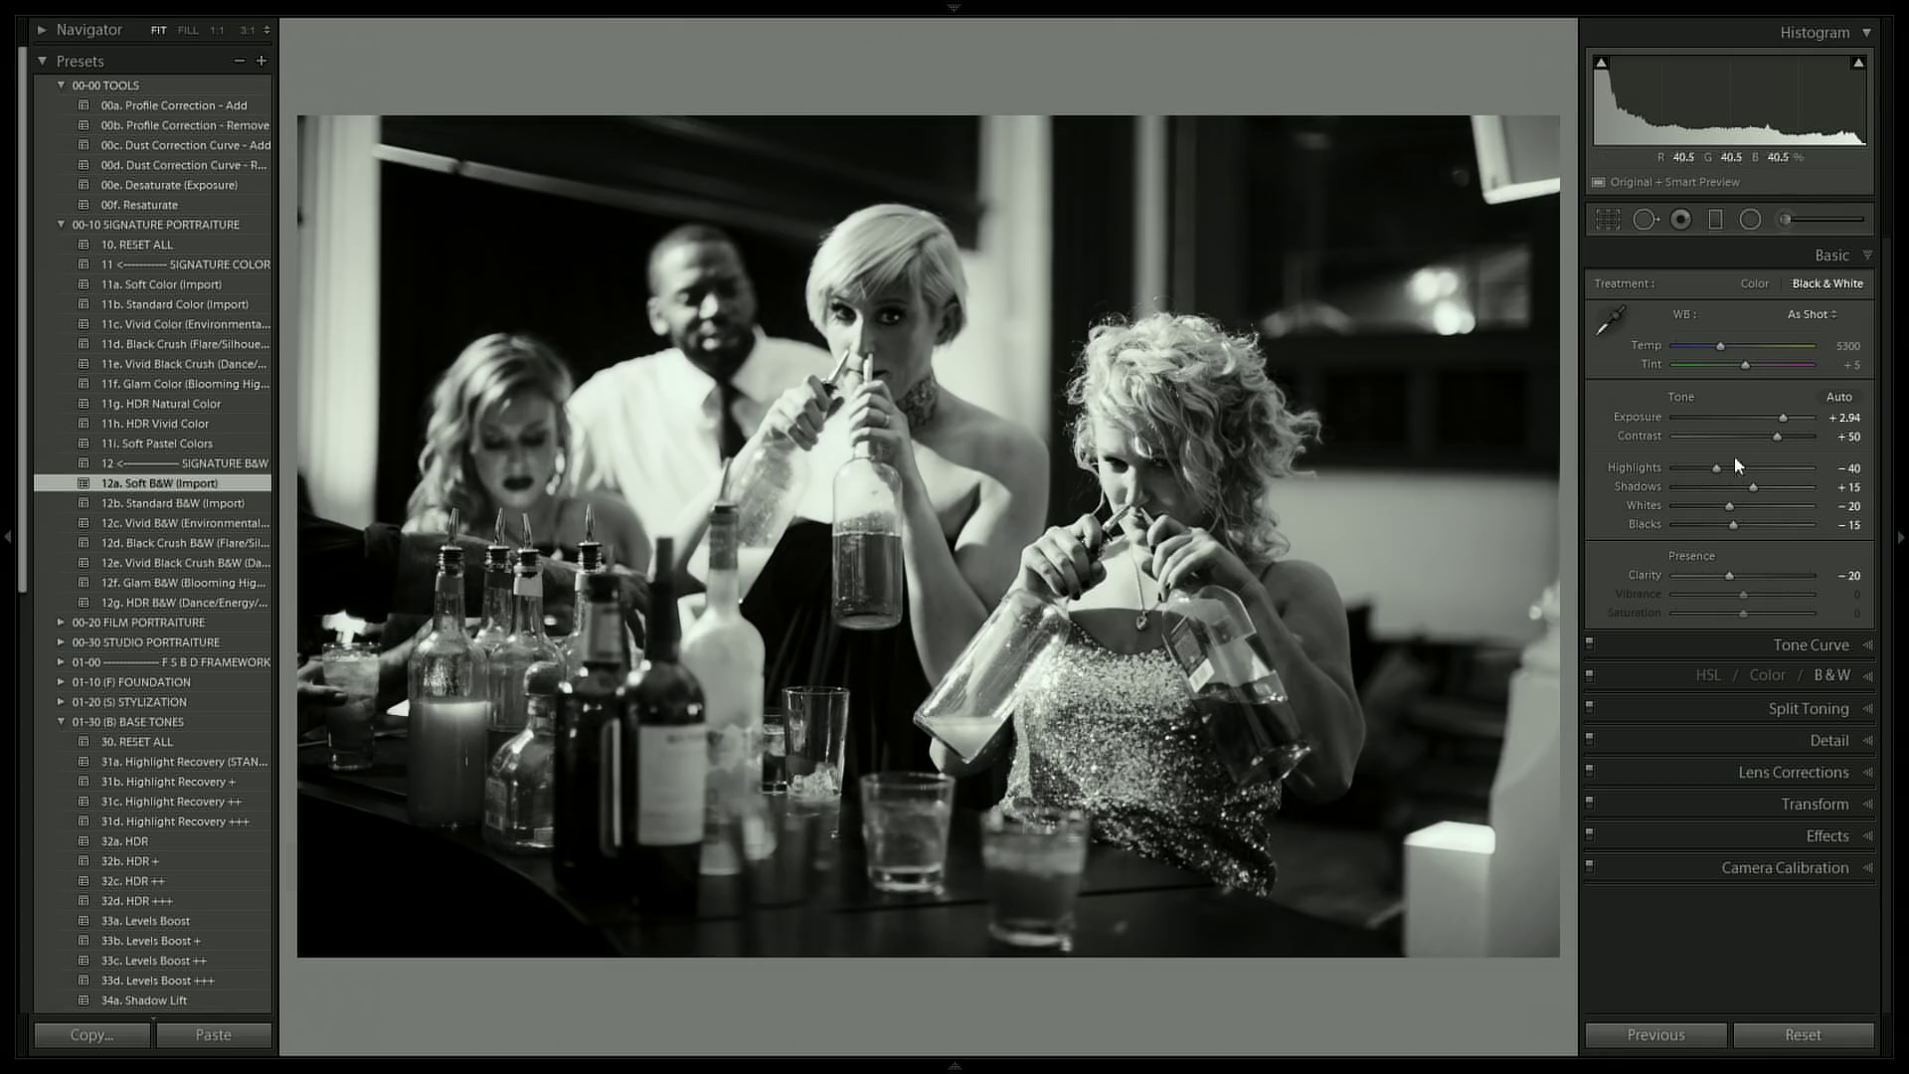
left_click_drag(1786, 420, 1790, 418)
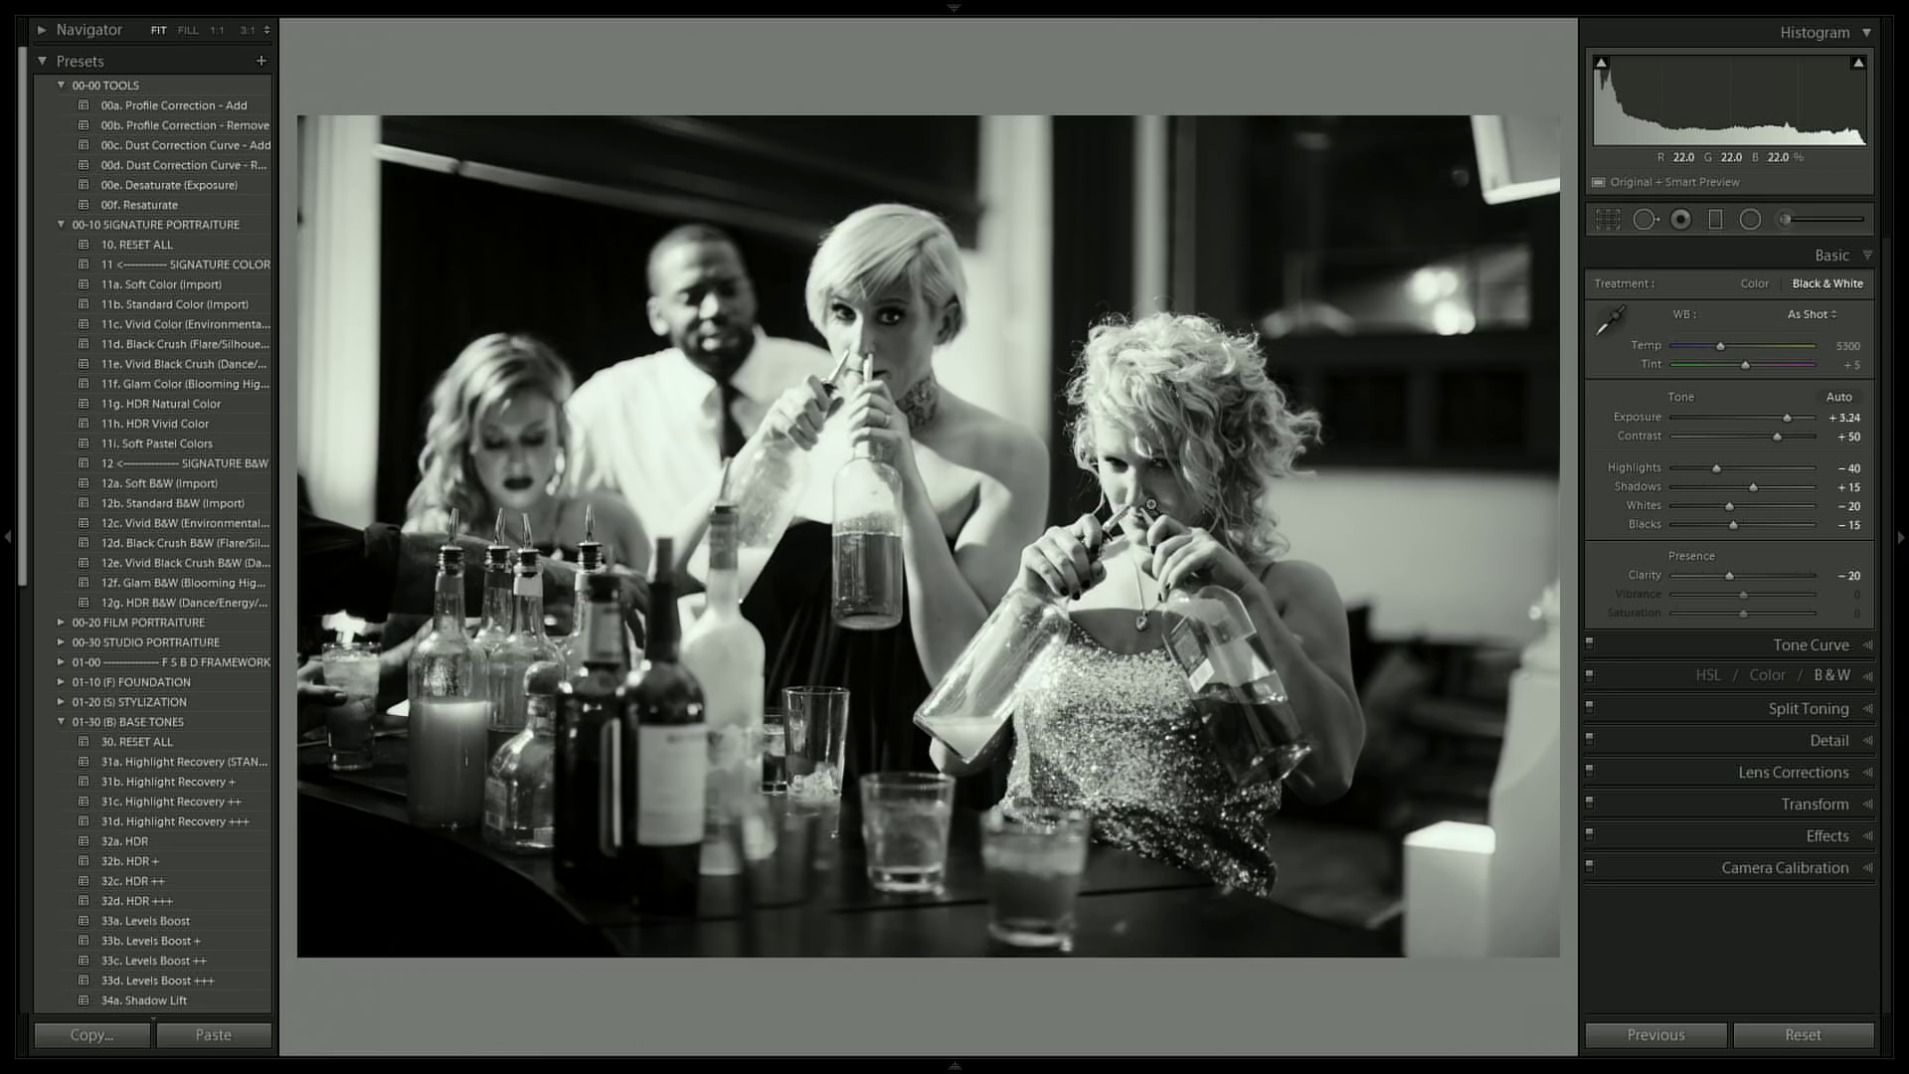
Step: Open the underexposed sunset photo of the kissing couple for developing, check its camera settings, and hide the info overlay
key("g")
left_click(757, 309)
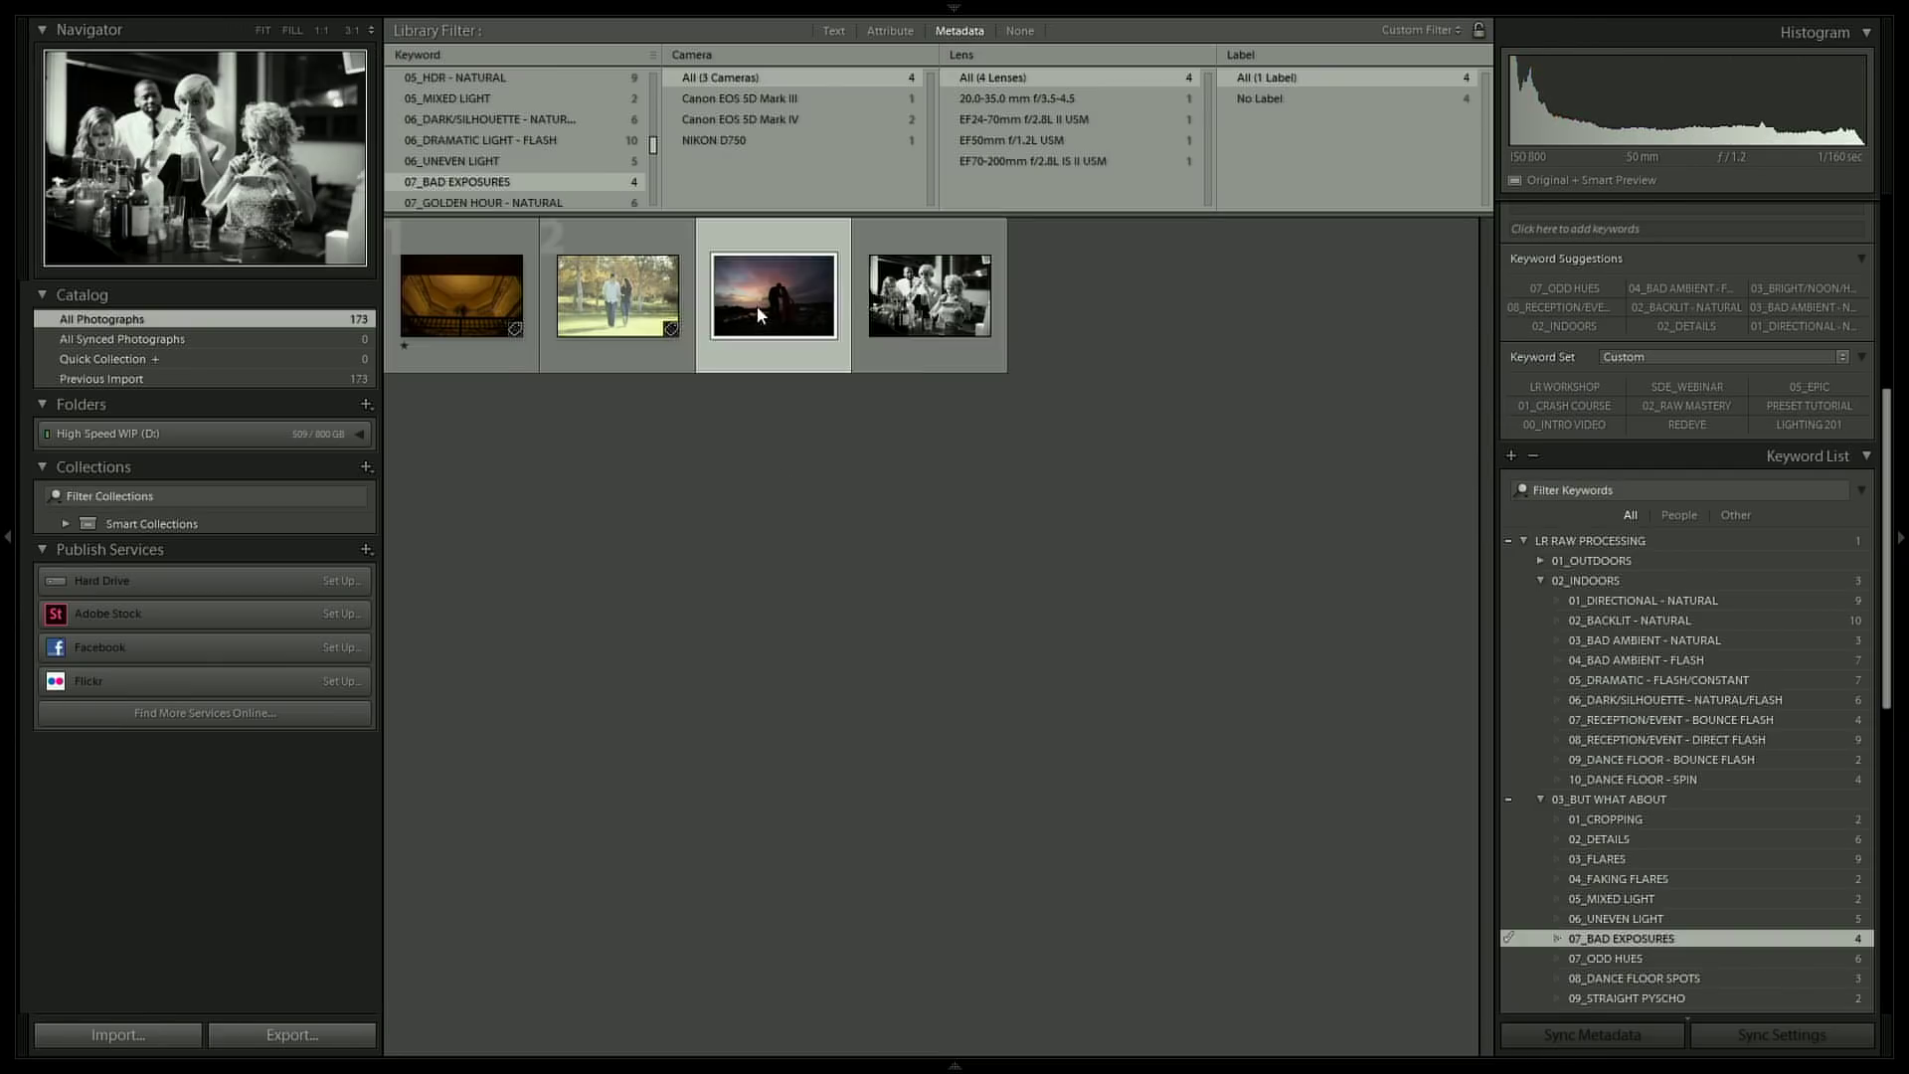
double_click(756, 306)
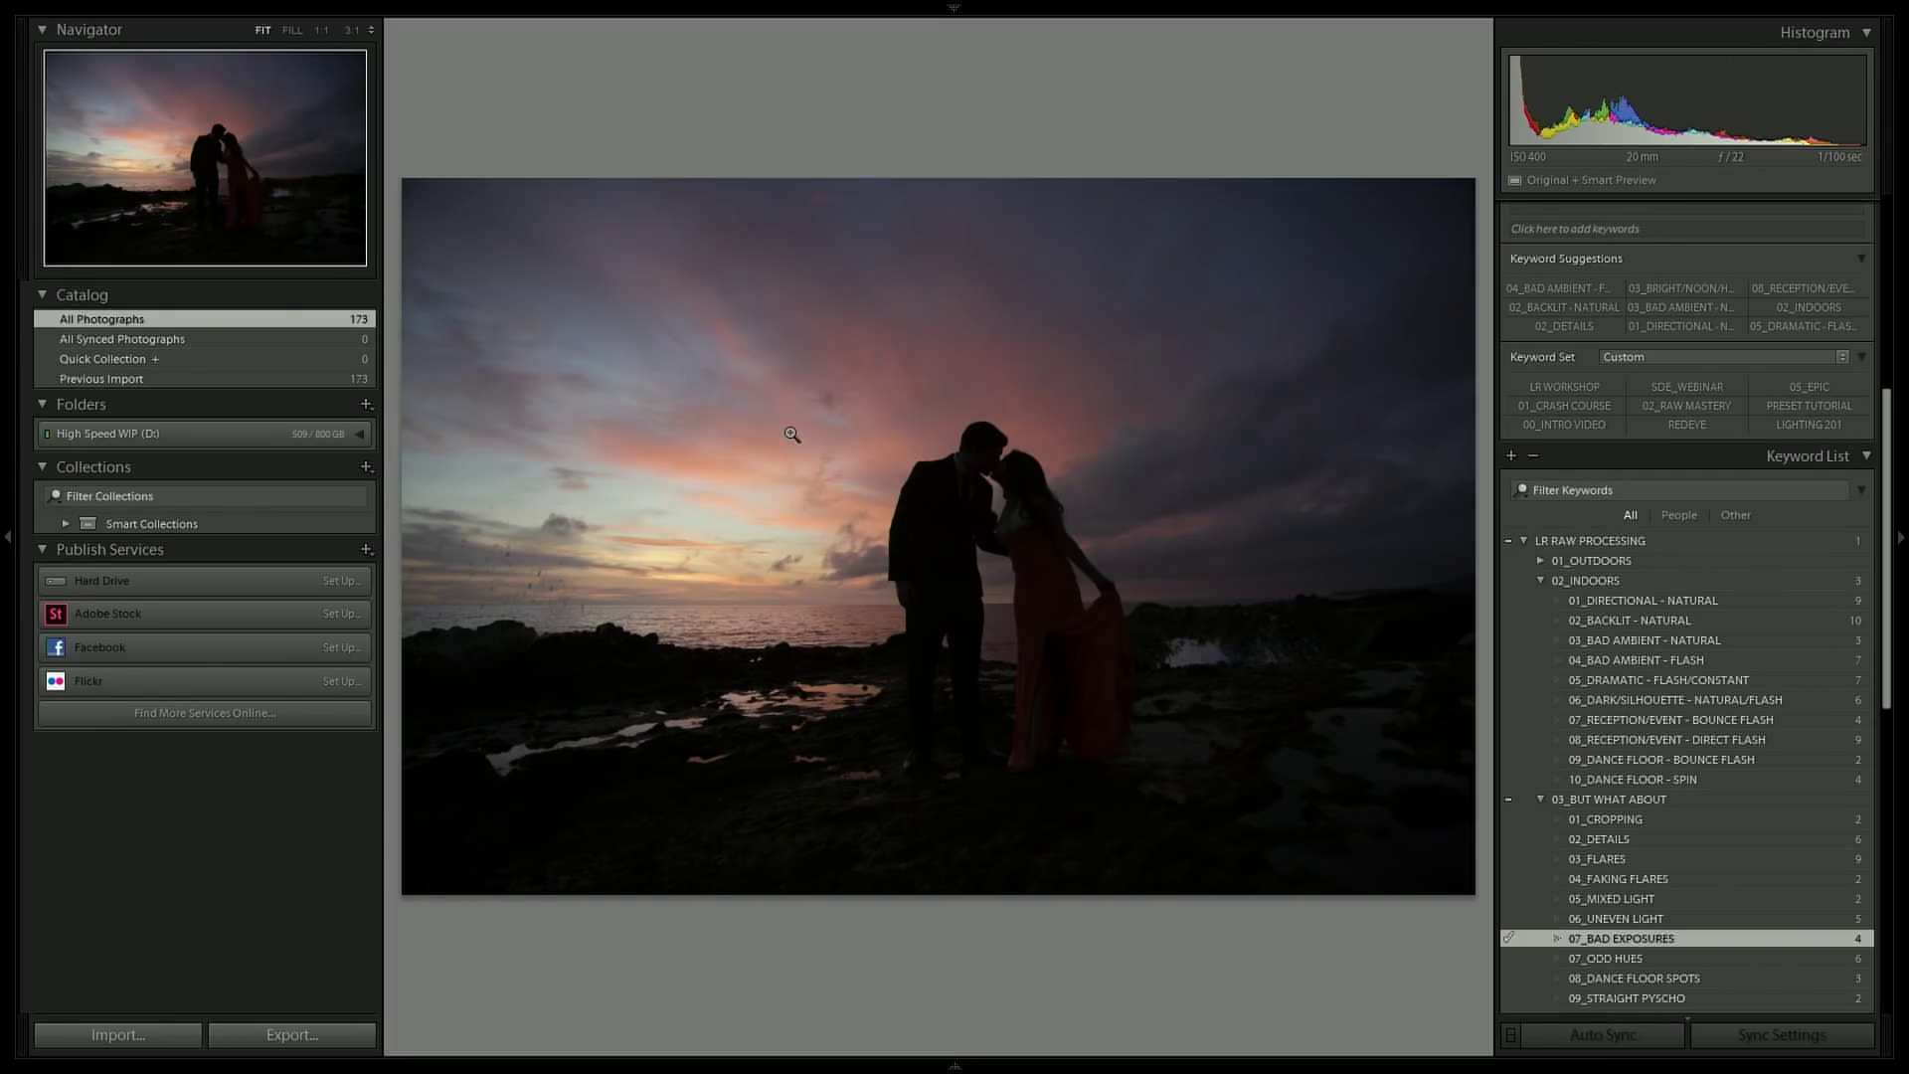
key("d")
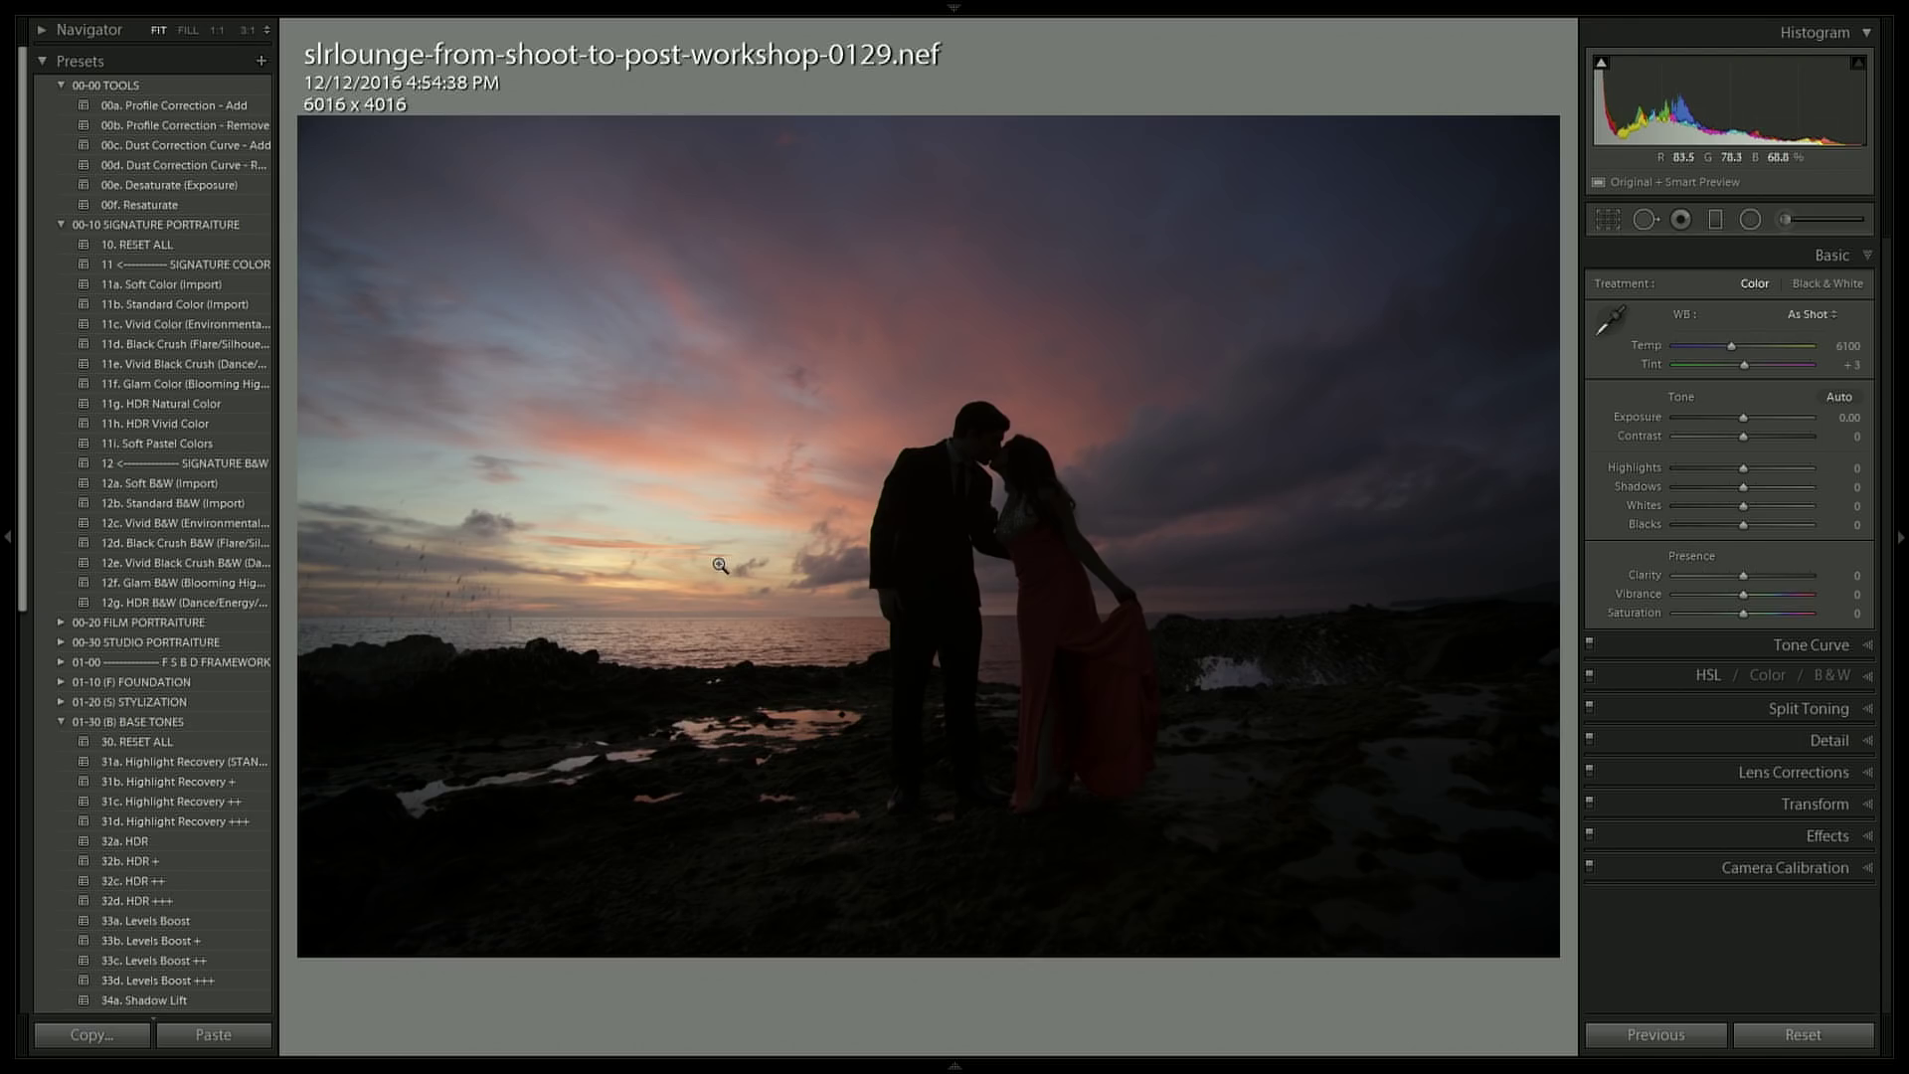
key("i")
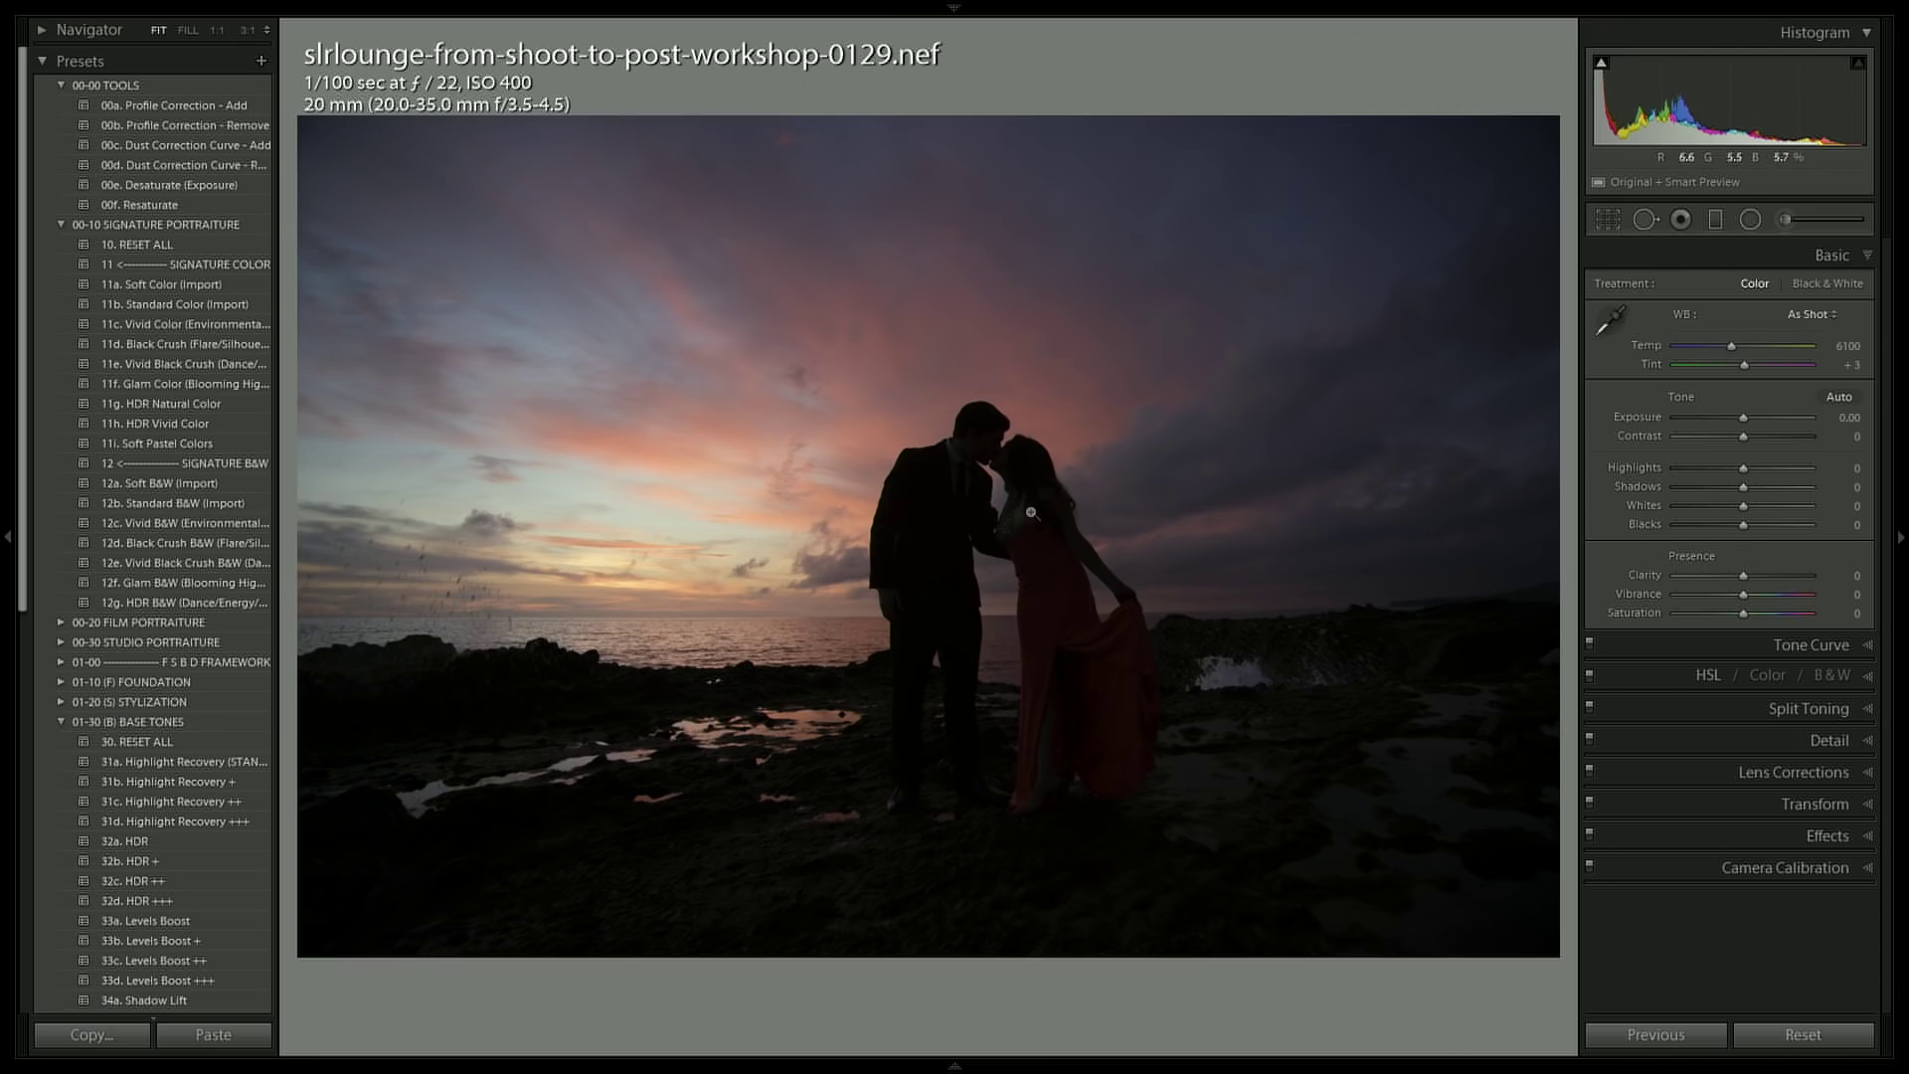
key("i")
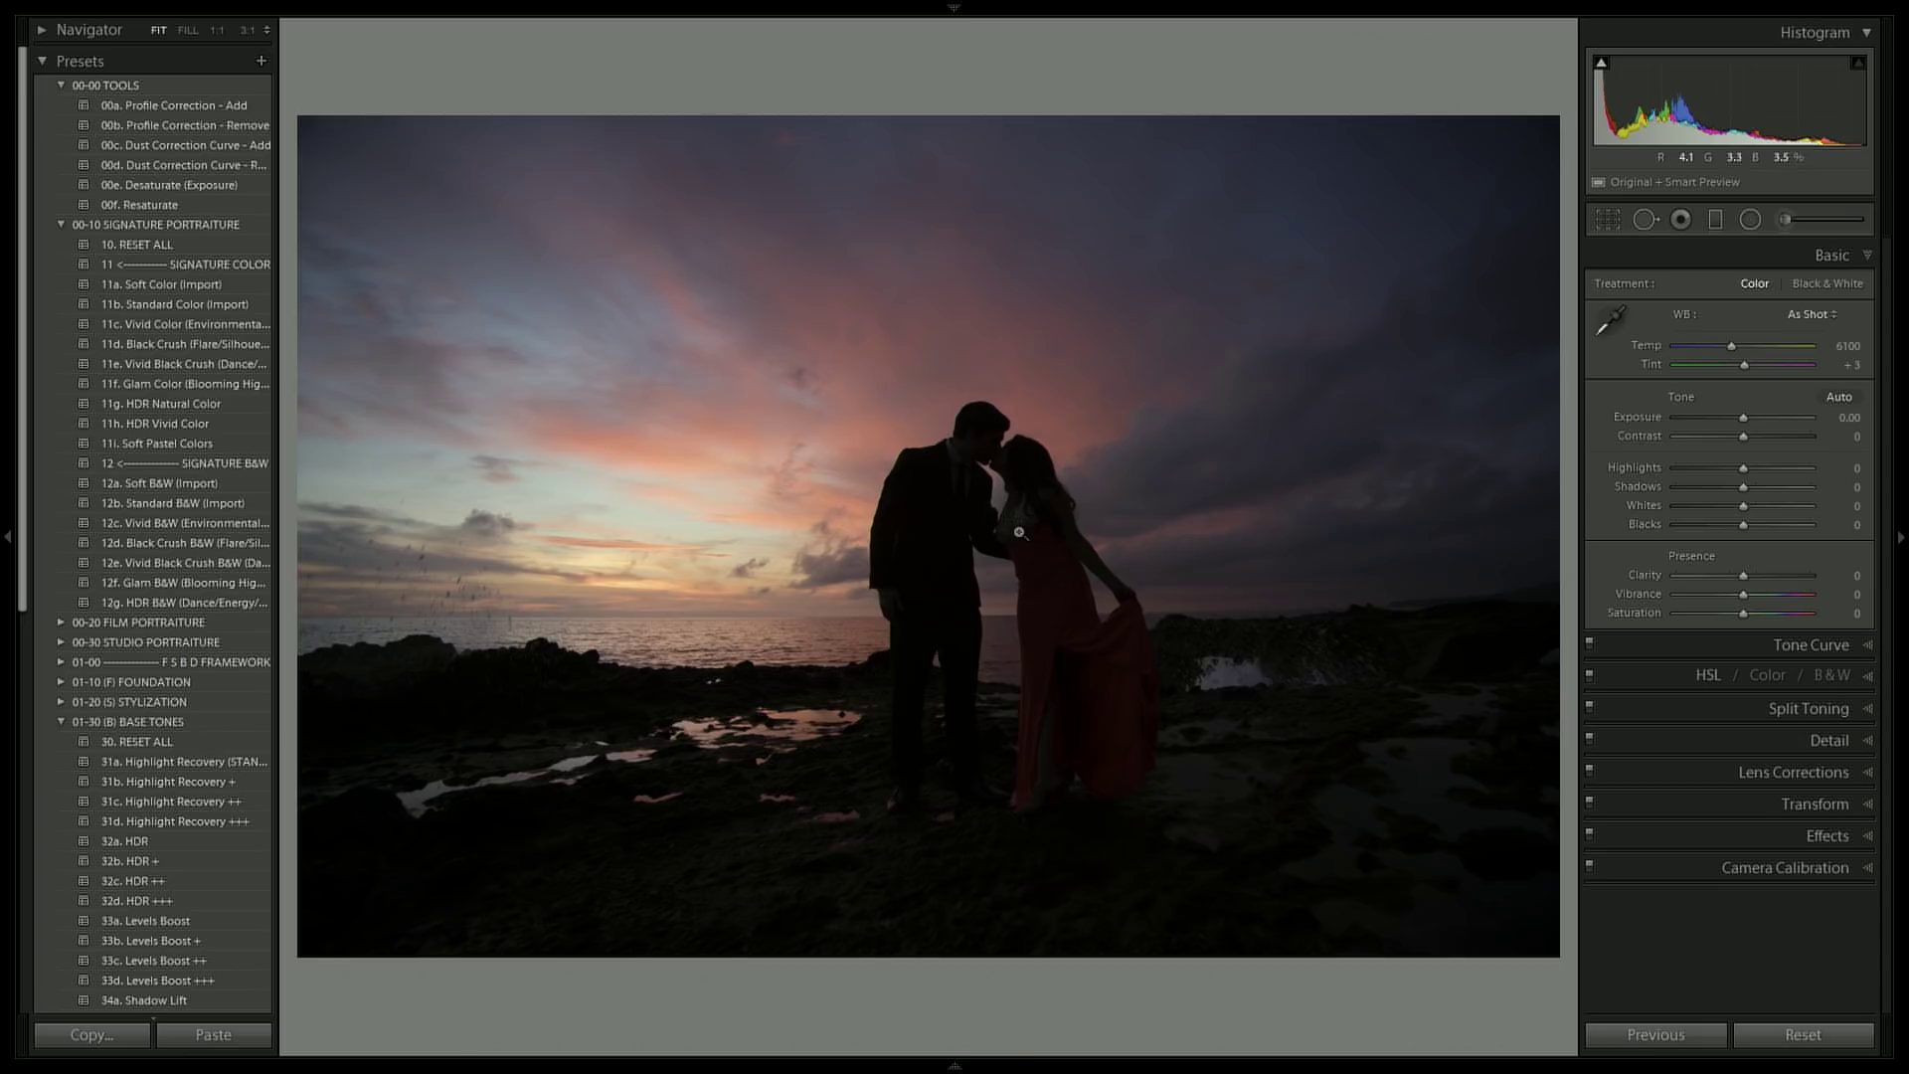
Step: Try the sunset photo's exposure at +1.03 and +4.19, inspect the couple at 1:1, and reset the adjustments
left_click_drag(1743, 416, 1757, 417)
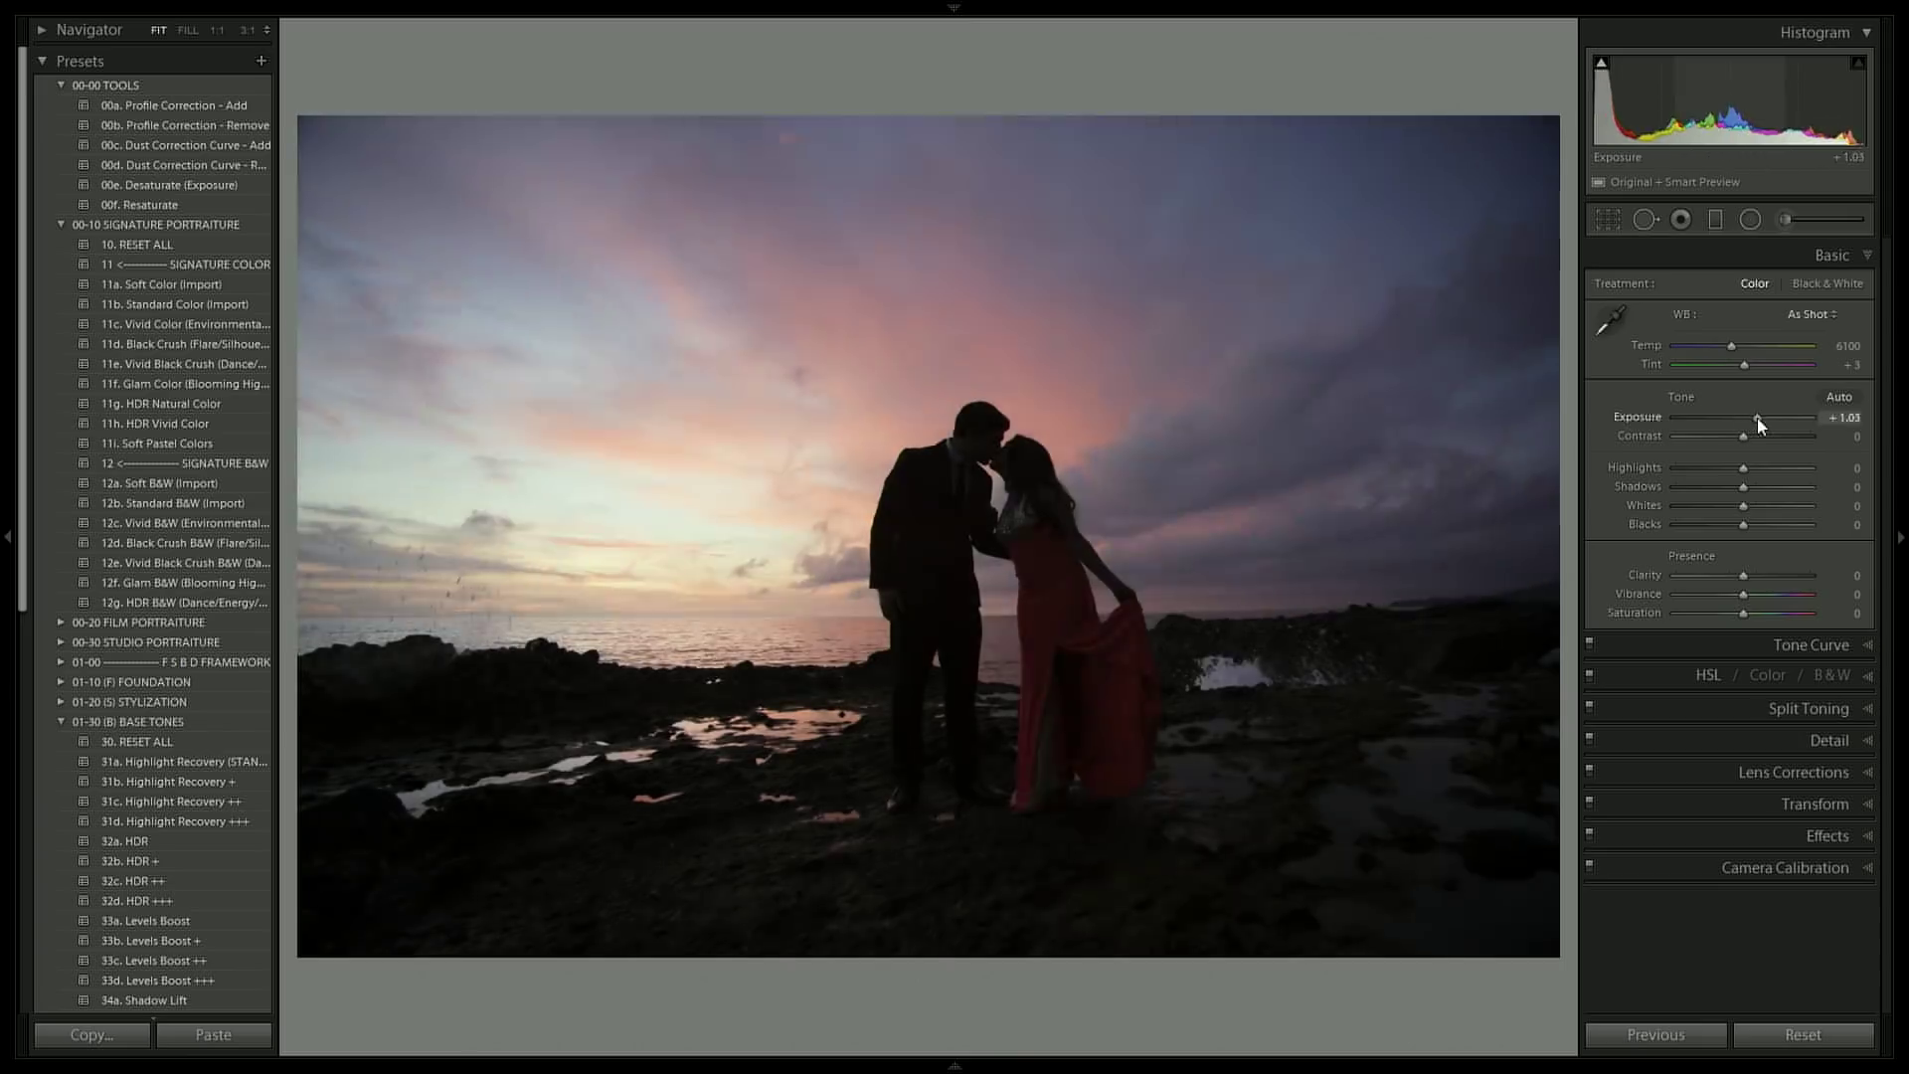
double_click(1757, 417)
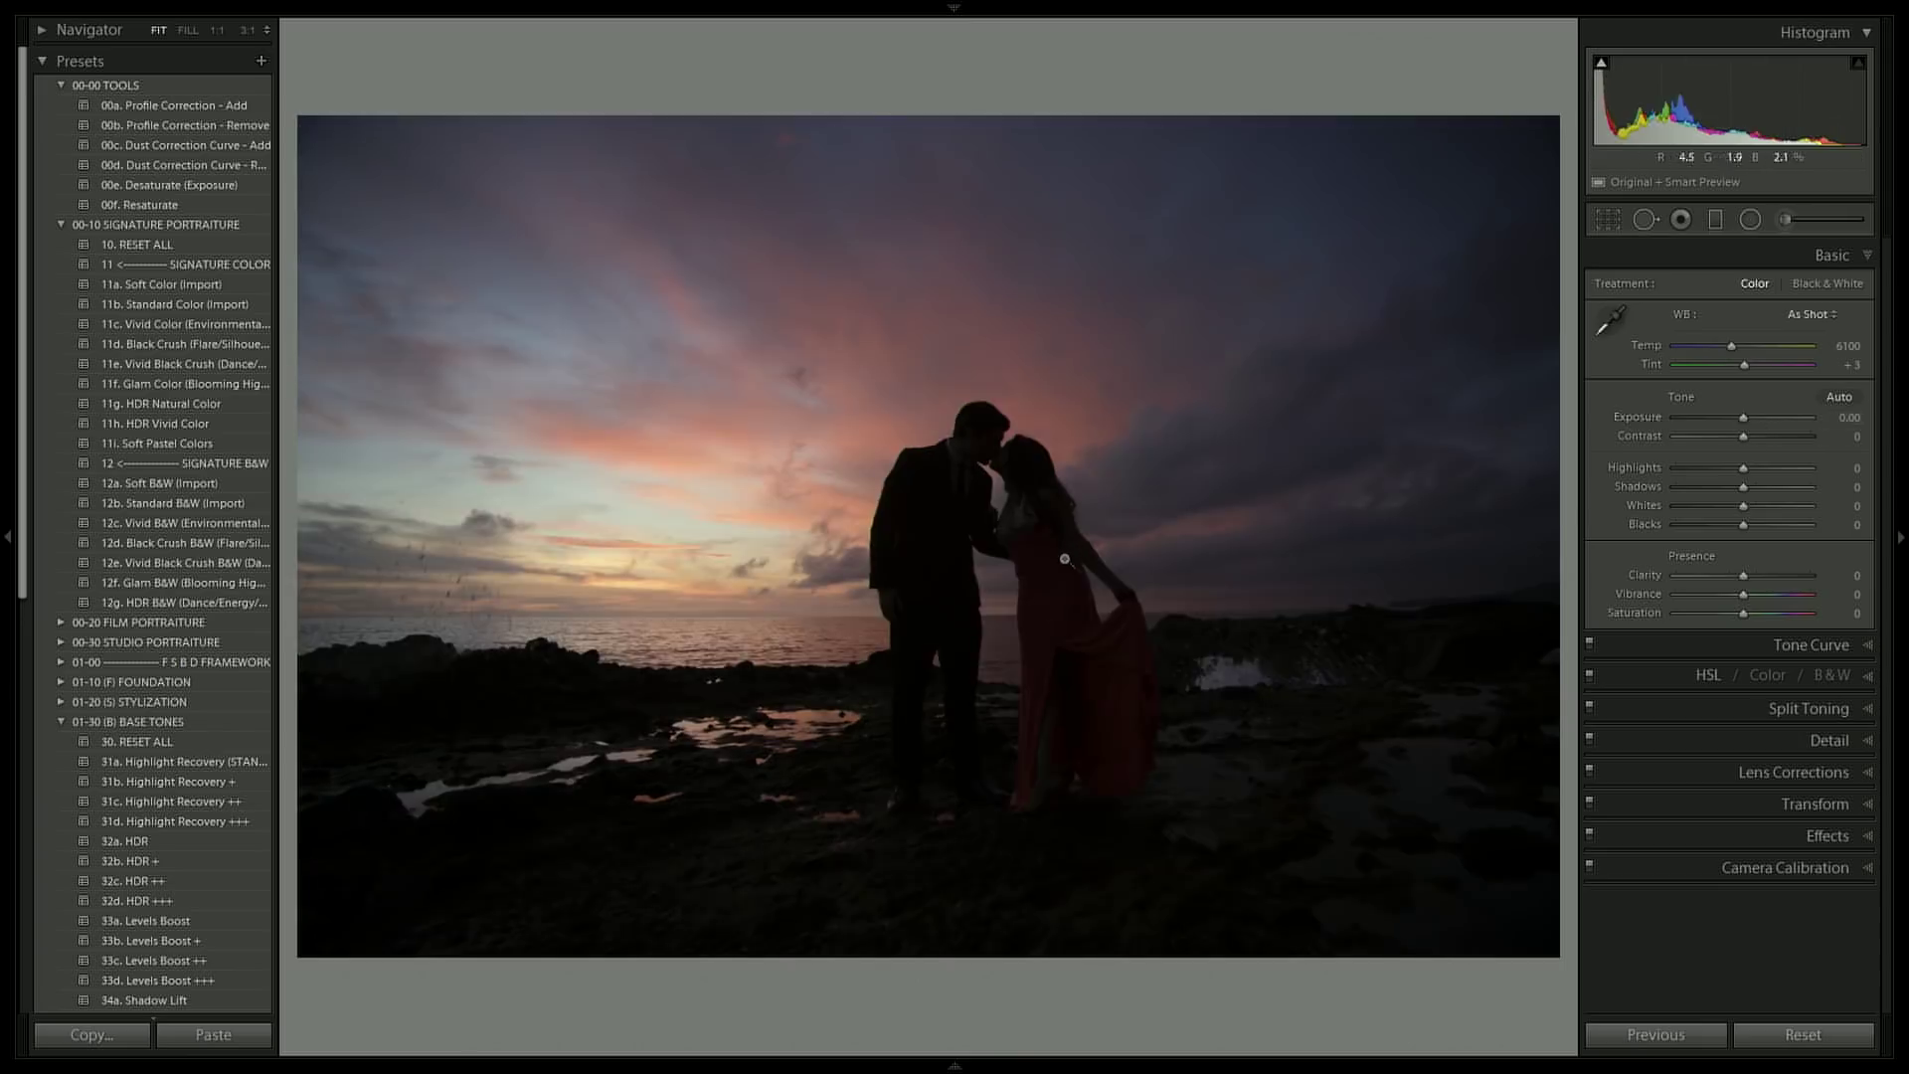
left_click(978, 610)
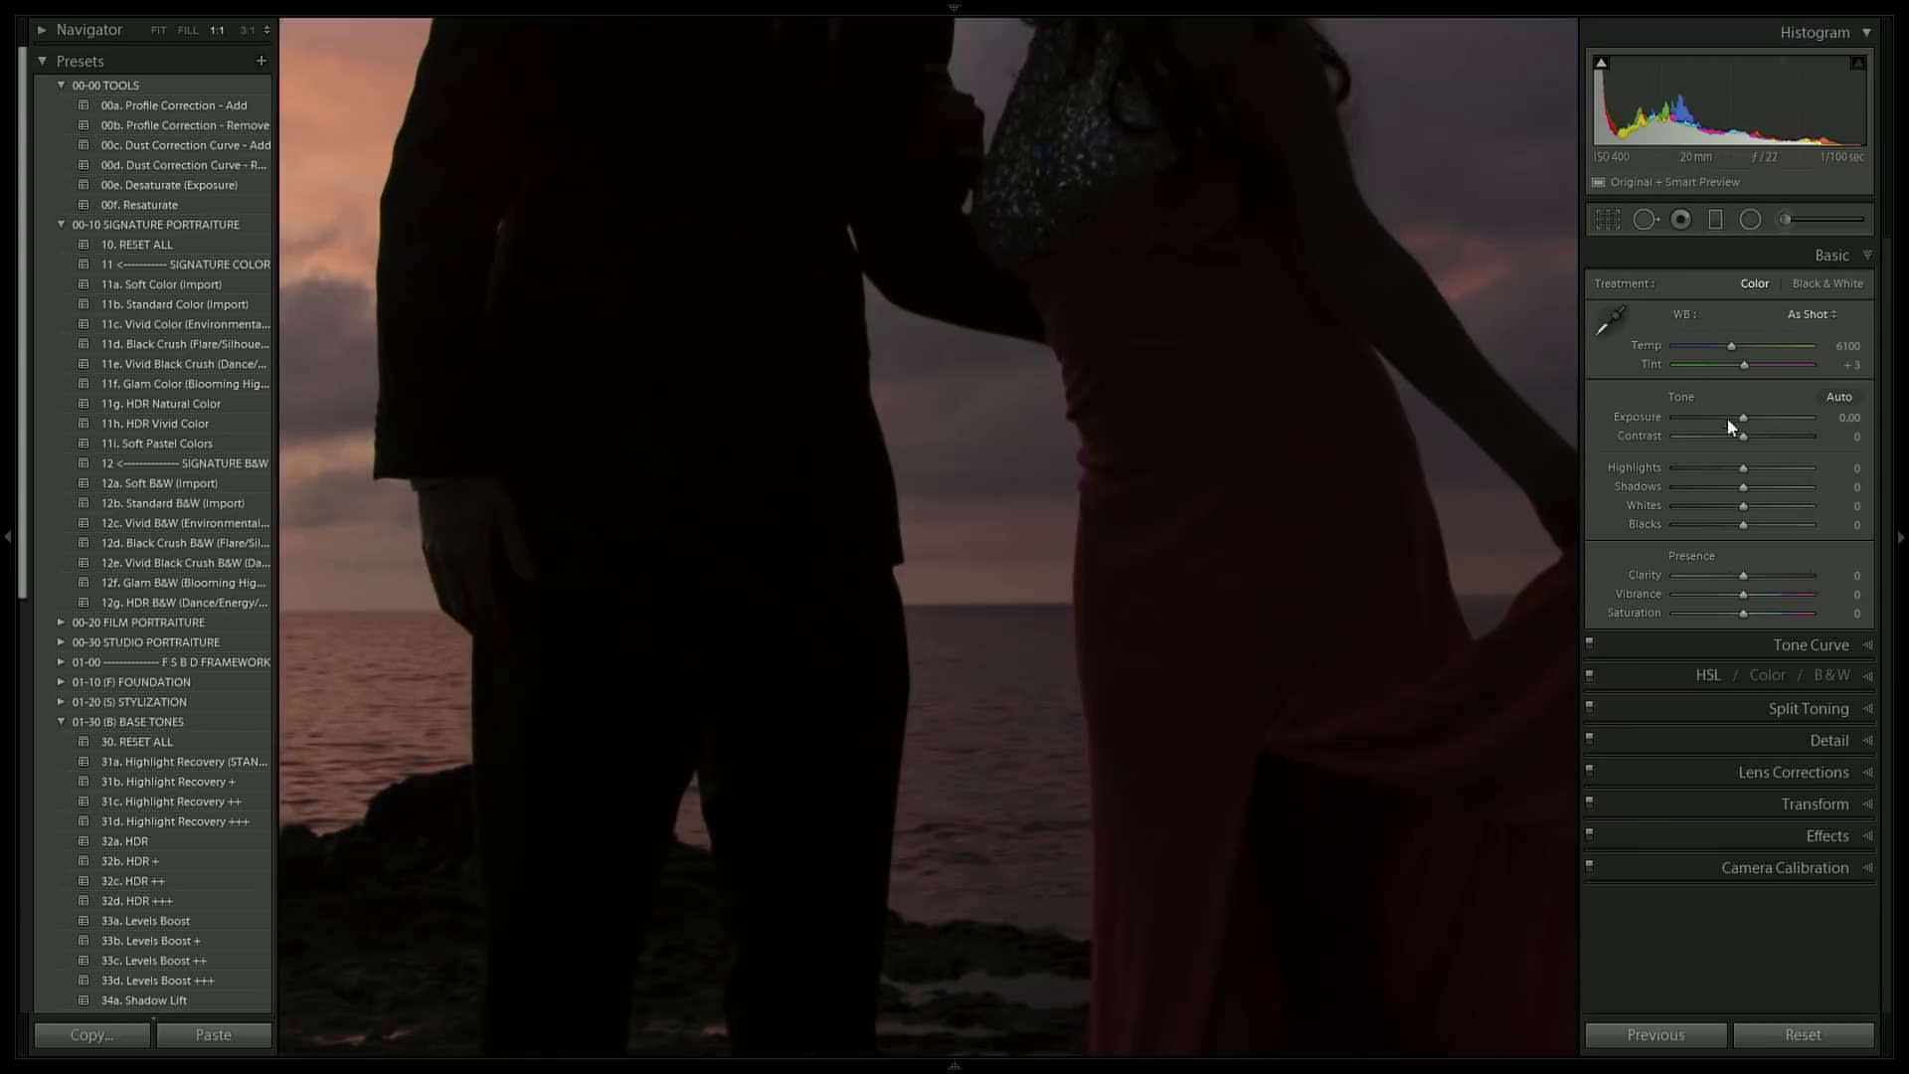
left_click_drag(1729, 420, 1800, 425)
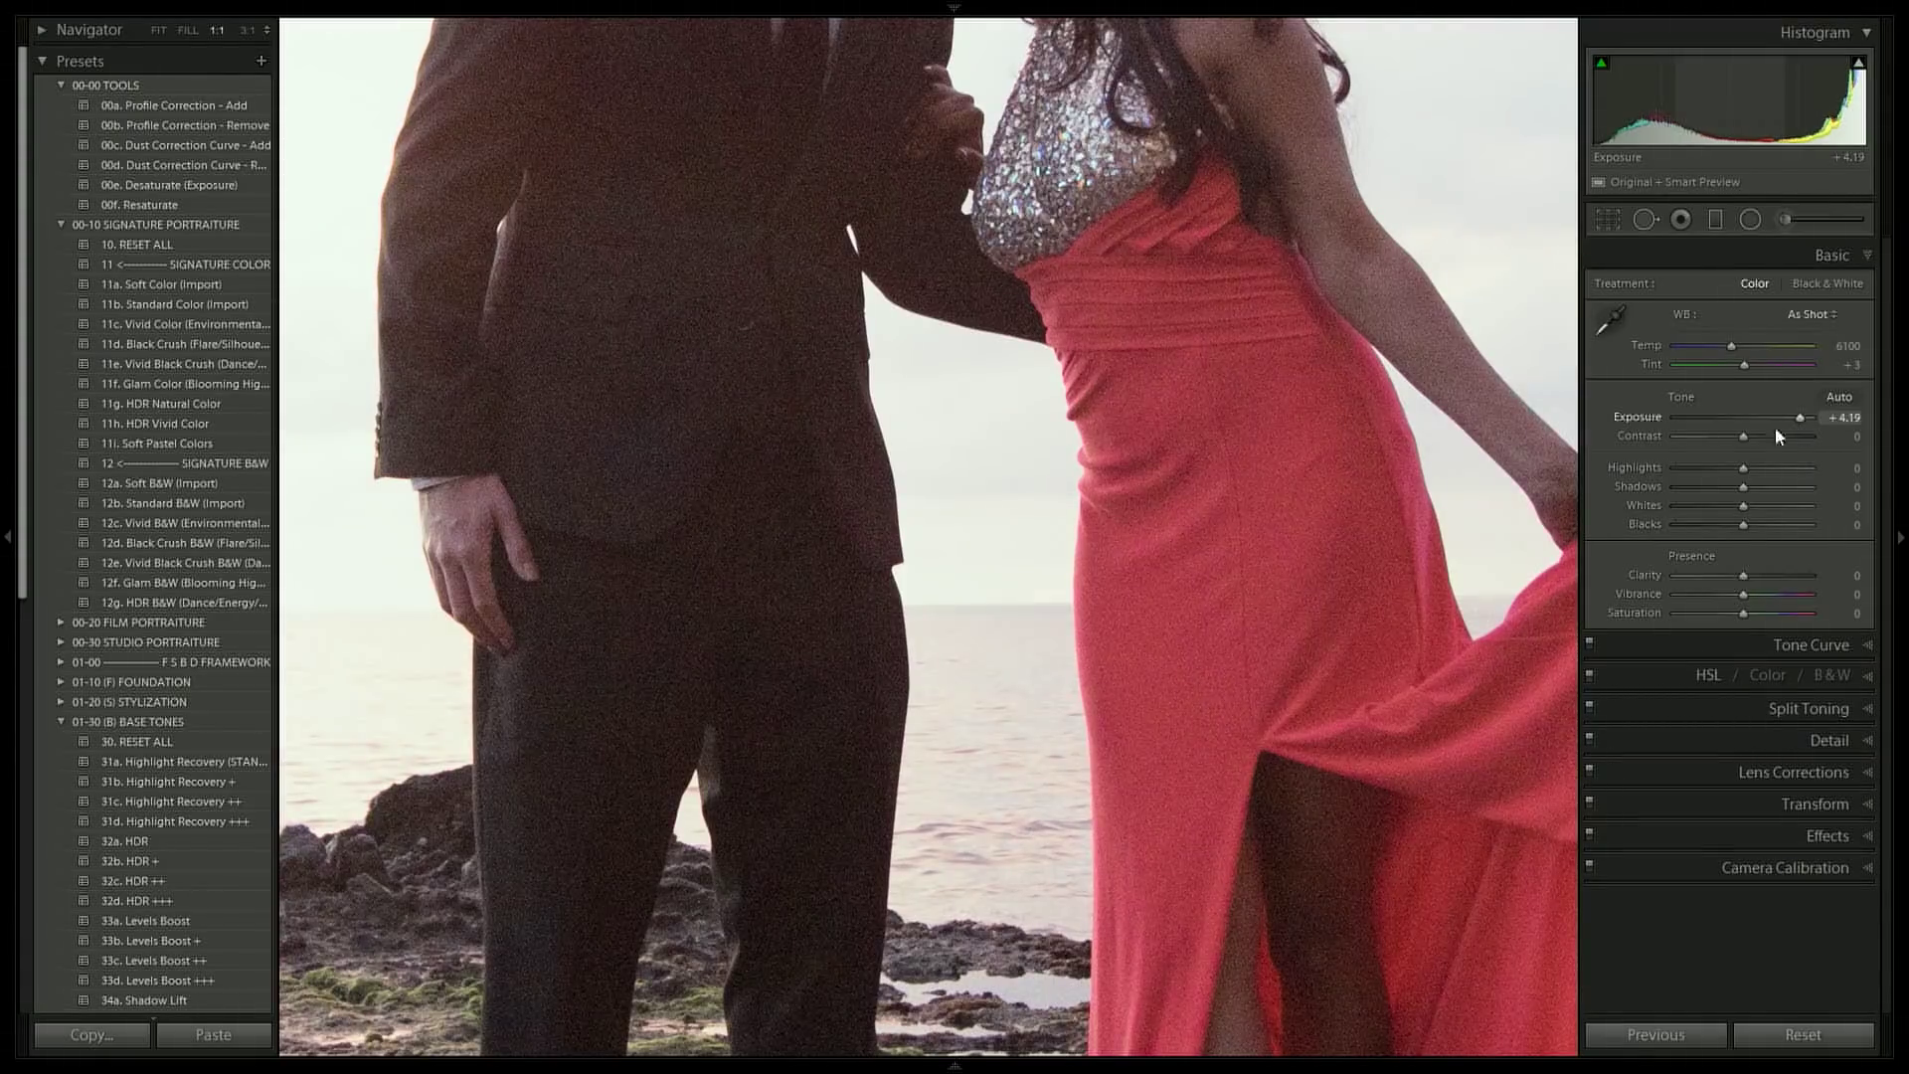
left_click(1217, 405)
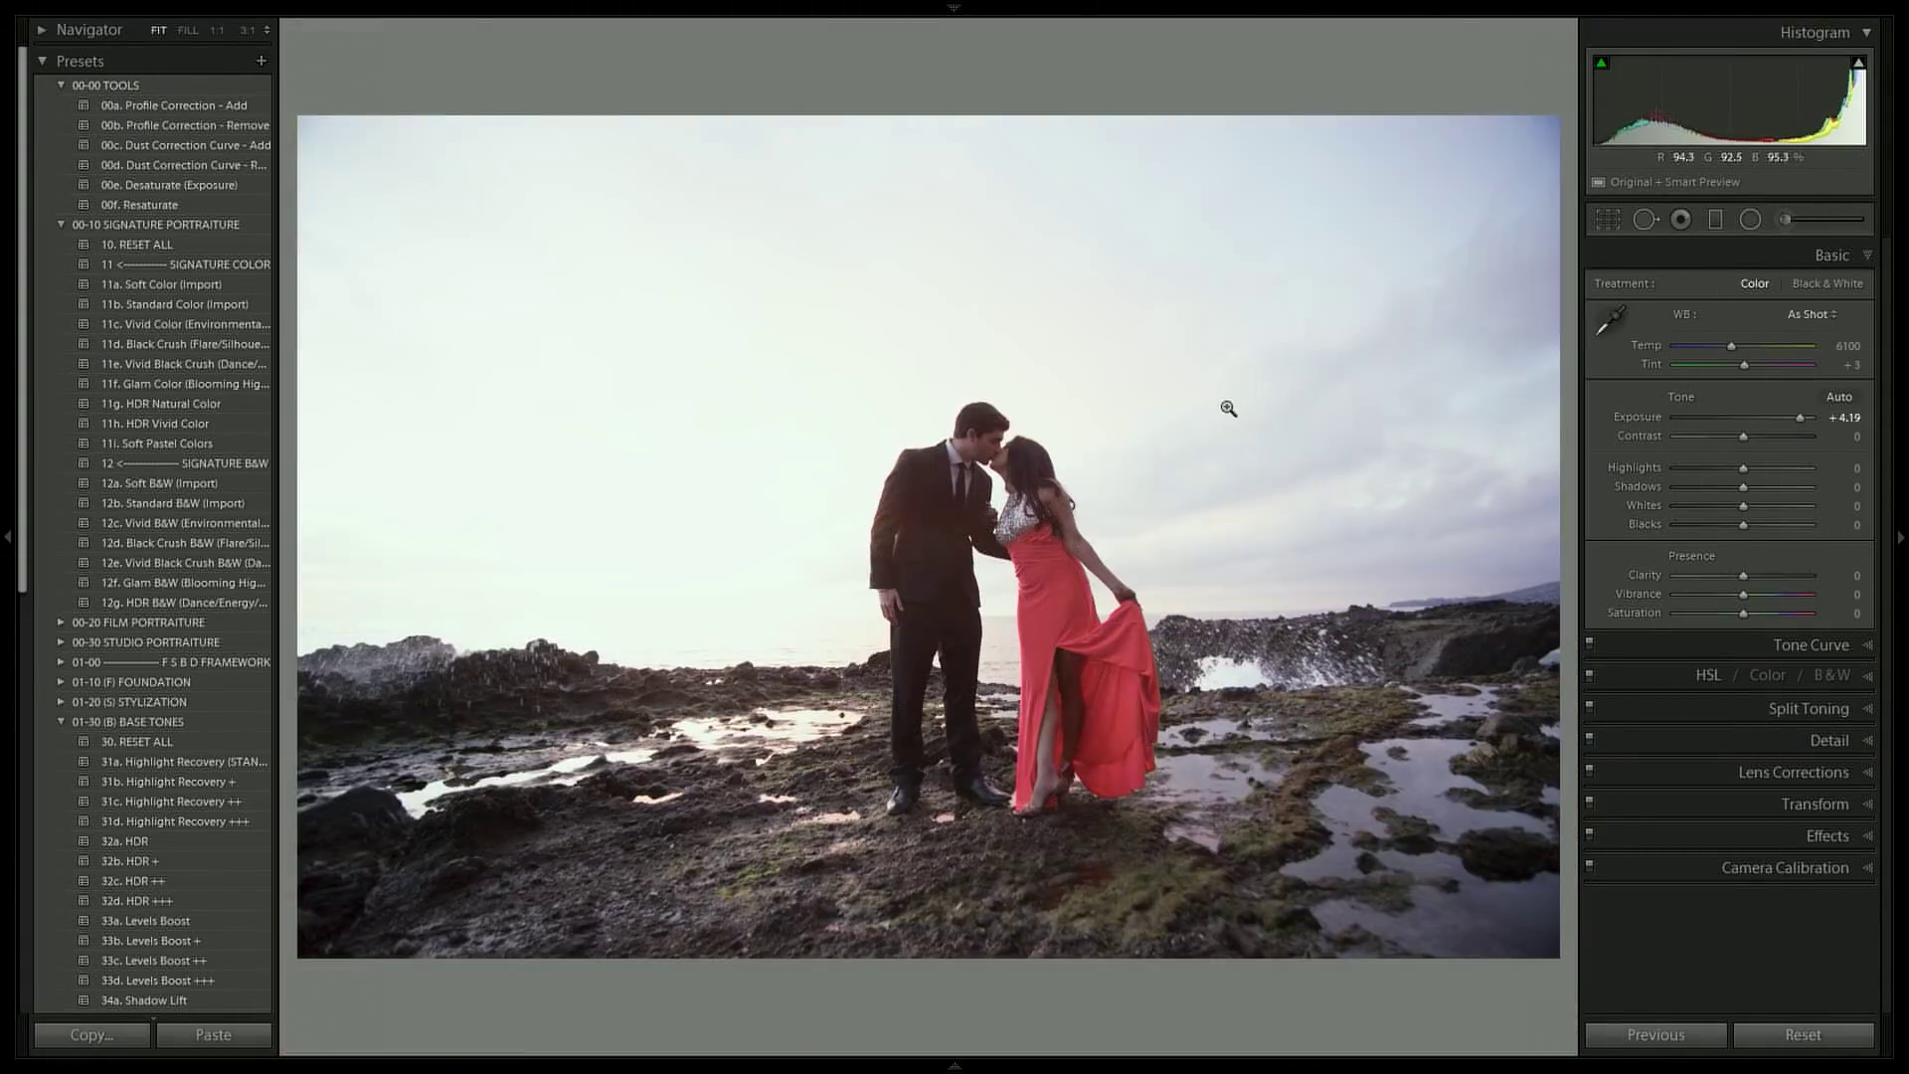
key("ctrl+shift+r")
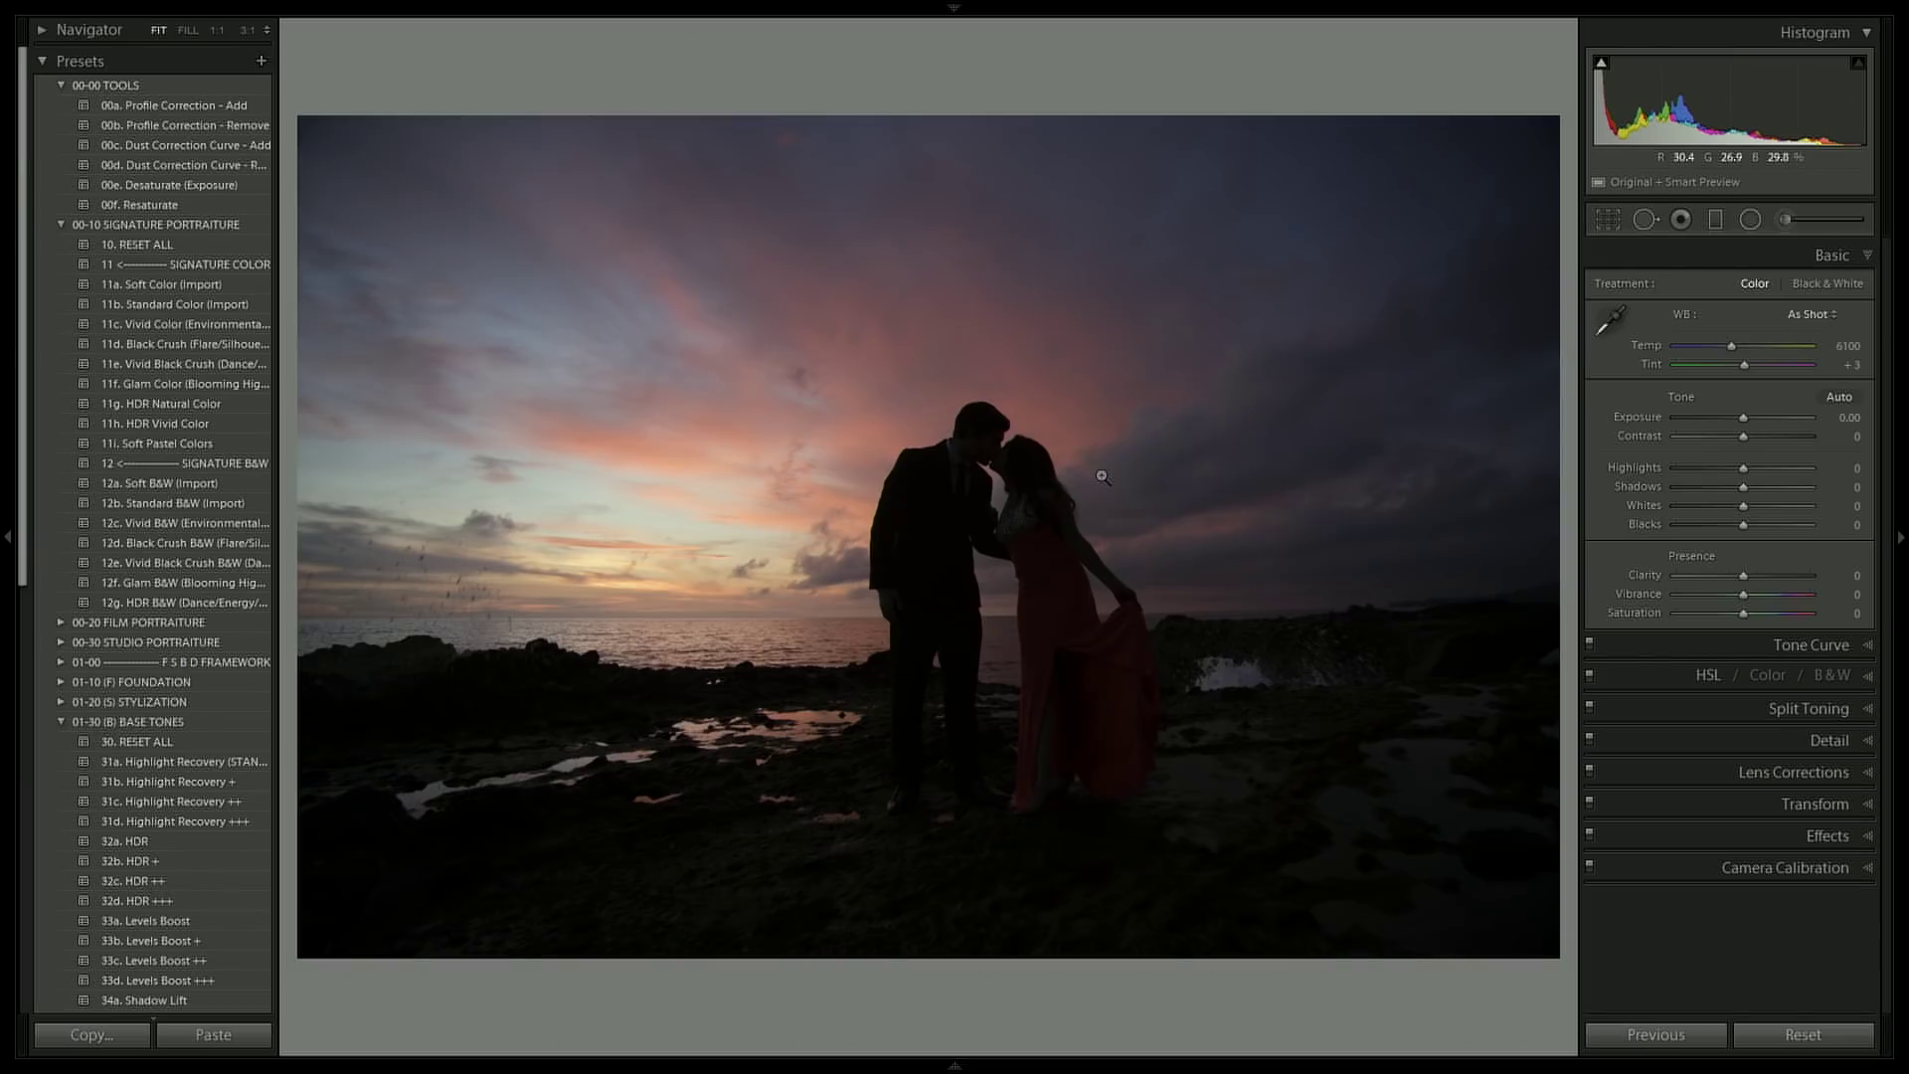
Step: Apply the 11d Black Crush preset to the sunset photo, setting exposure to +2.00 and temperature to 9776
left_click(205, 346)
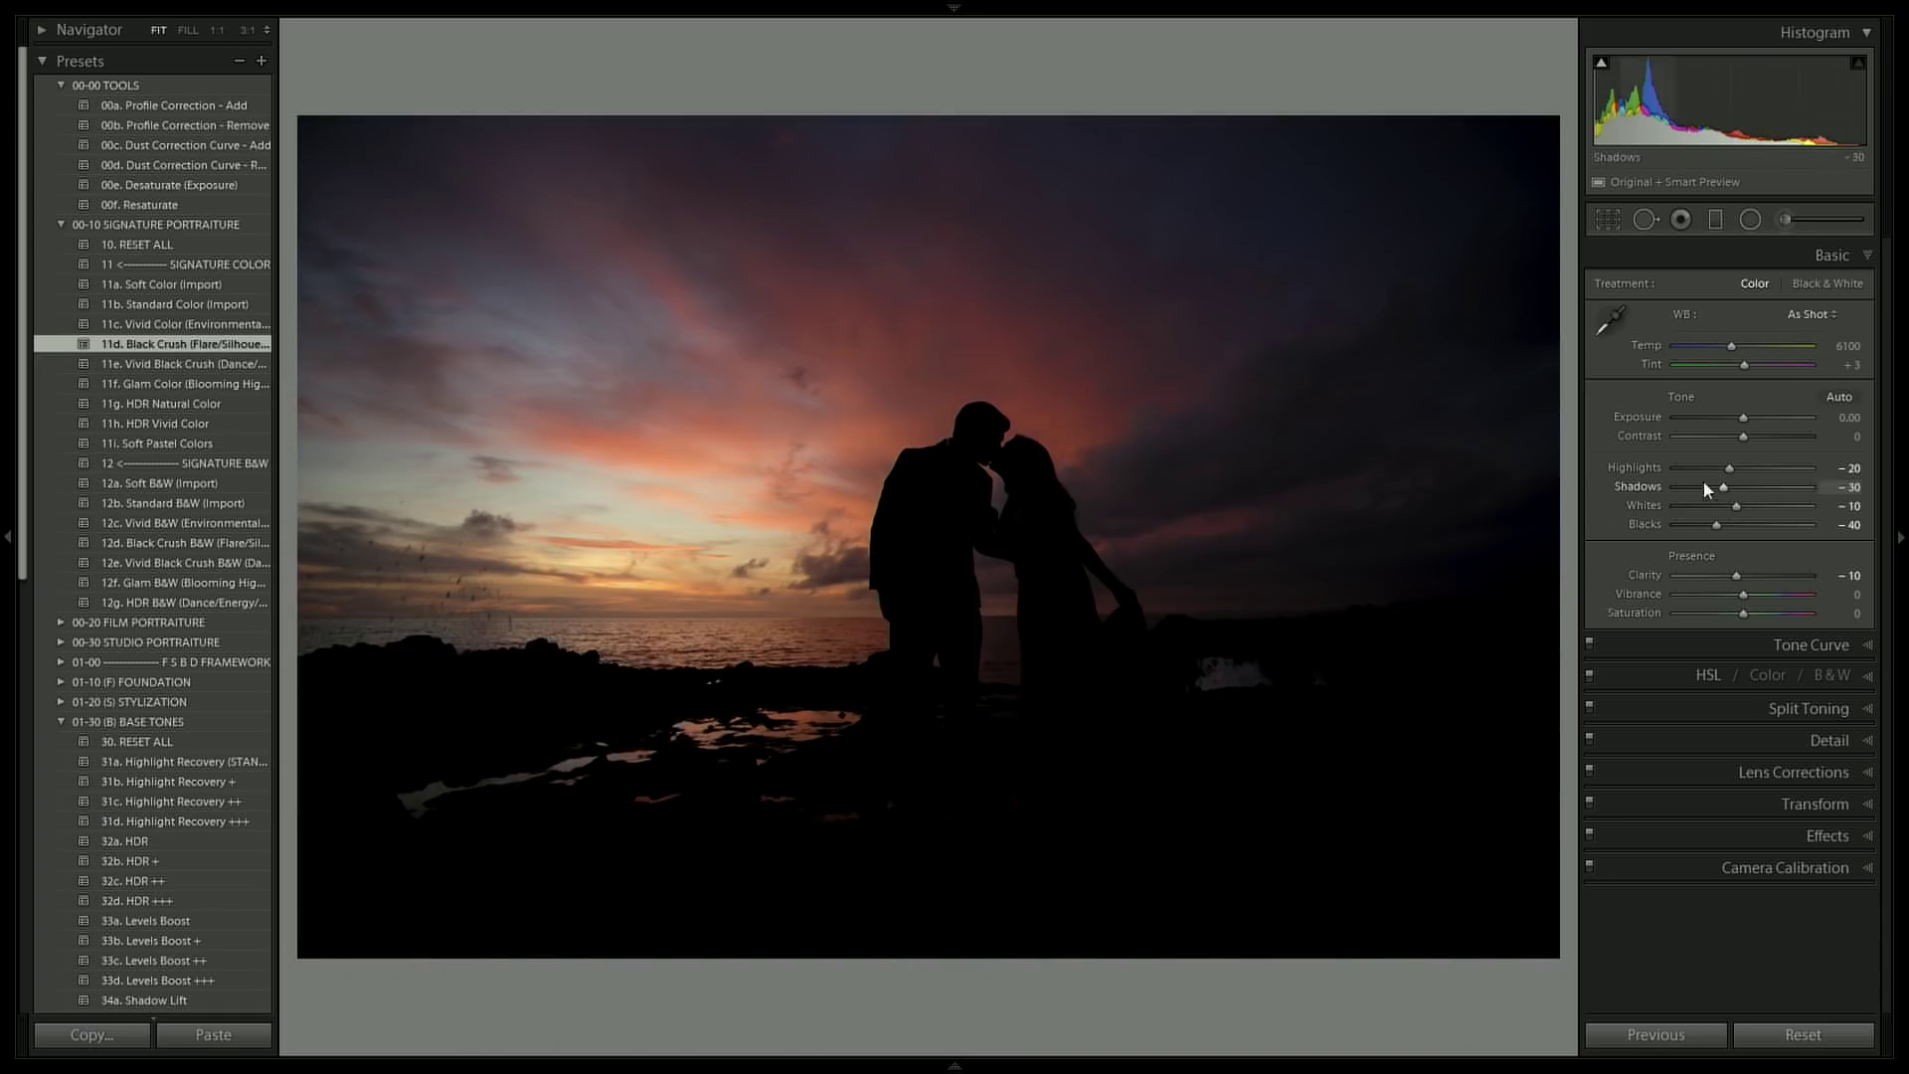
left_click(1848, 416)
type("2")
key("Tab")
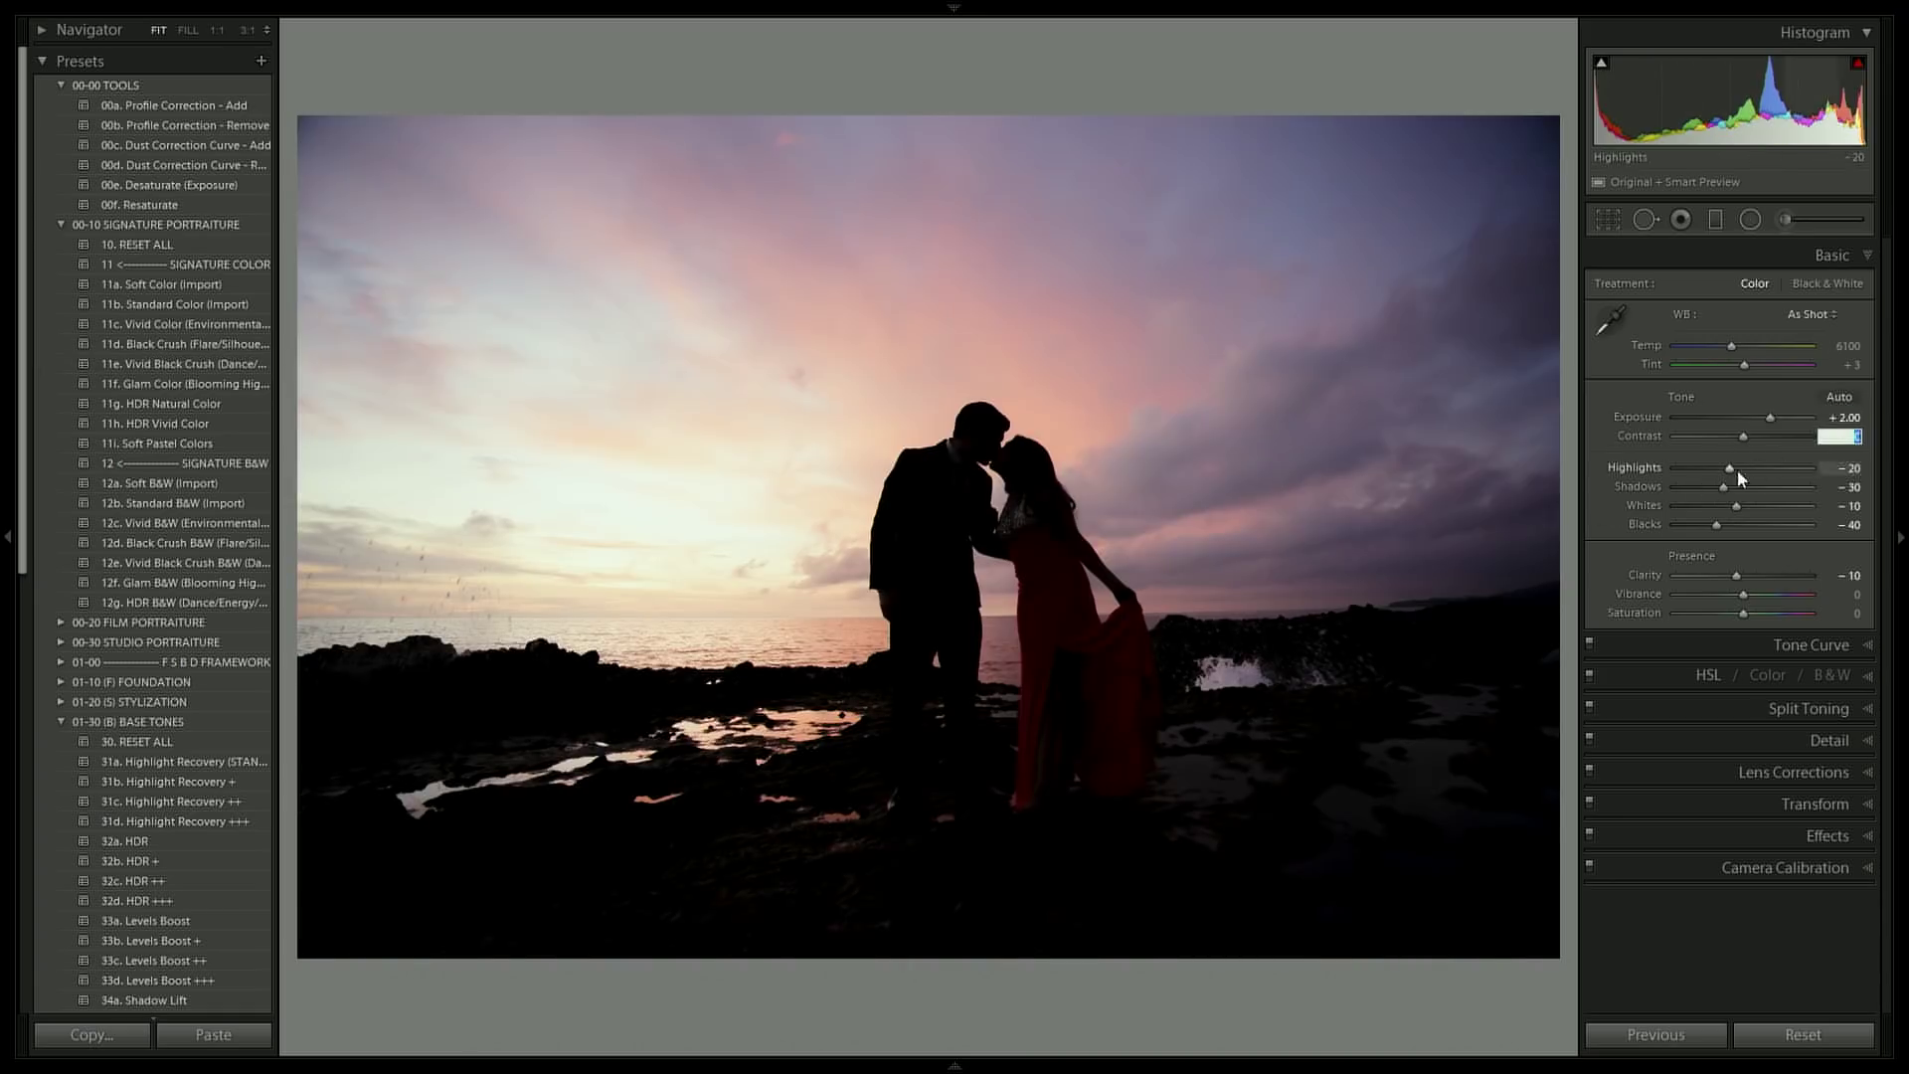
left_click_drag(1731, 347, 1771, 346)
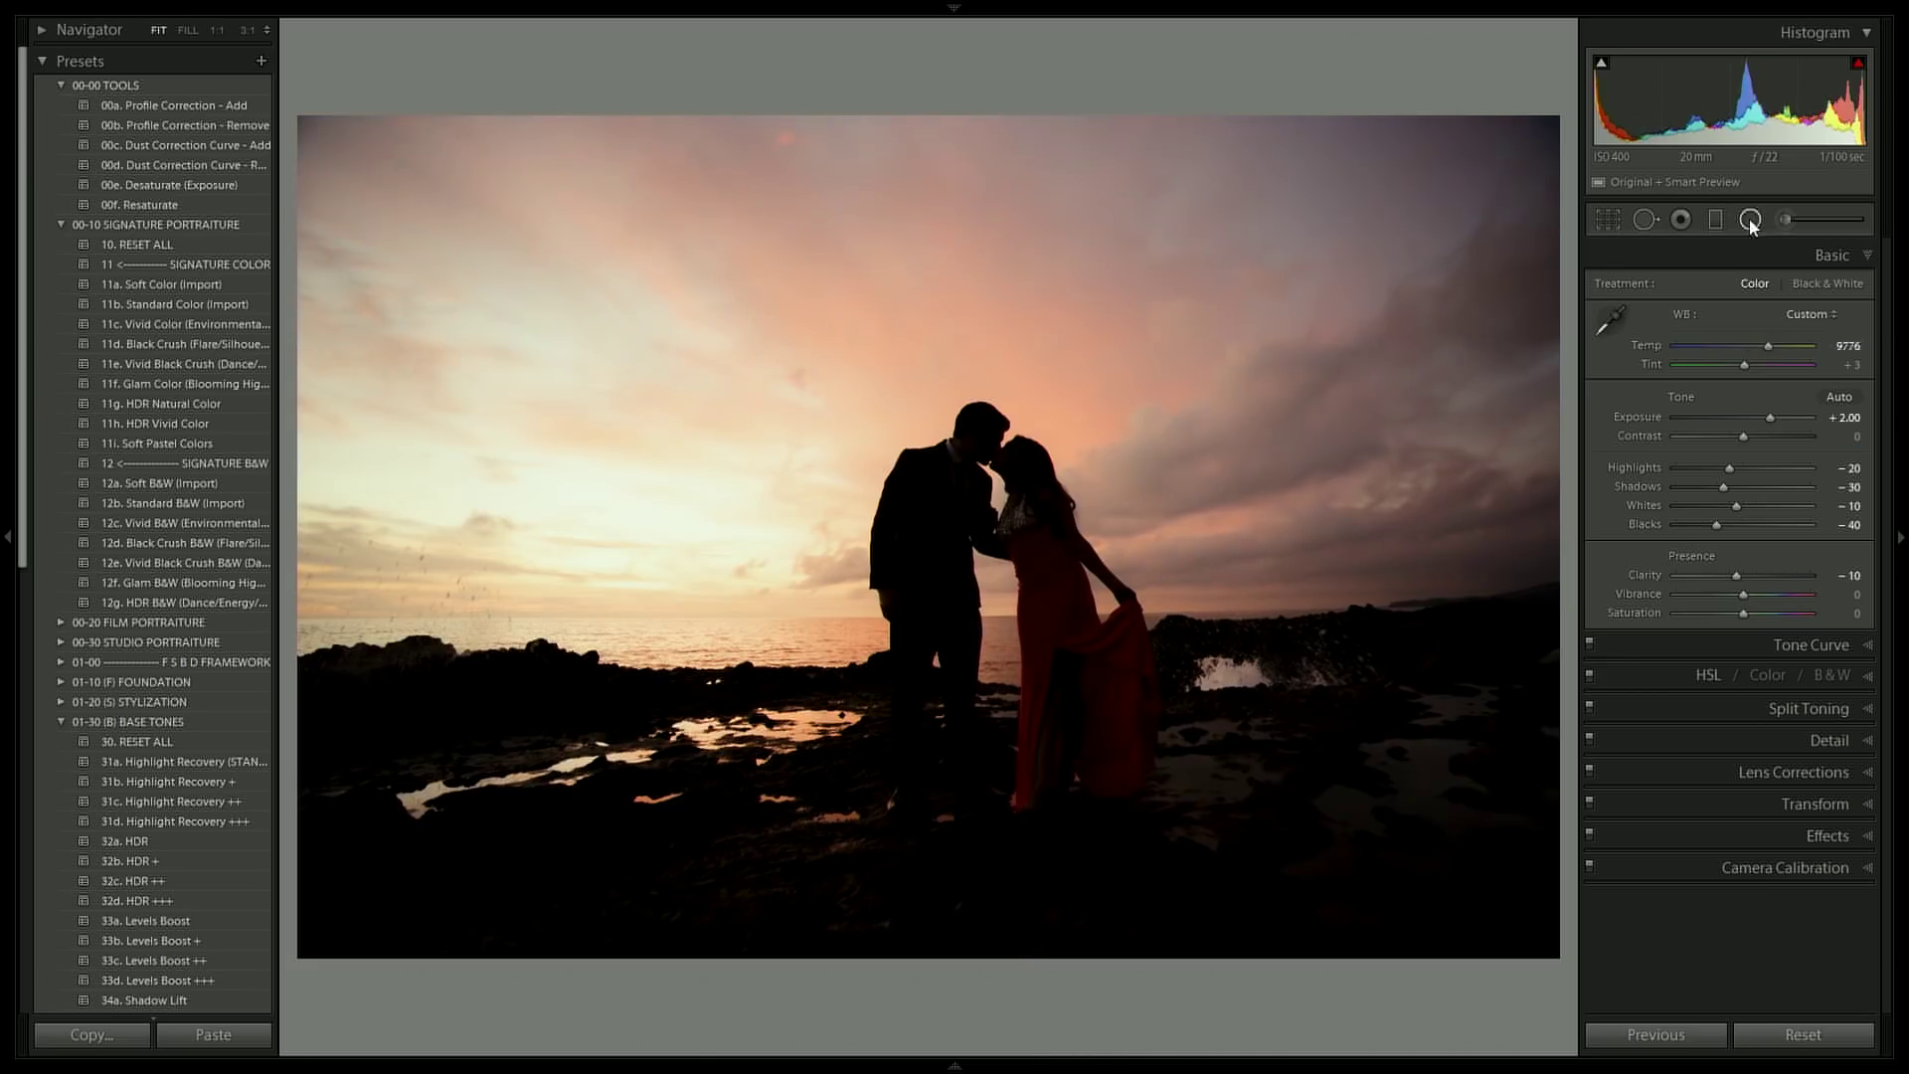
Step: Add a large radial filter centred on the couple, covering most of the frame, with its exposure at -0.53
left_click(1750, 219)
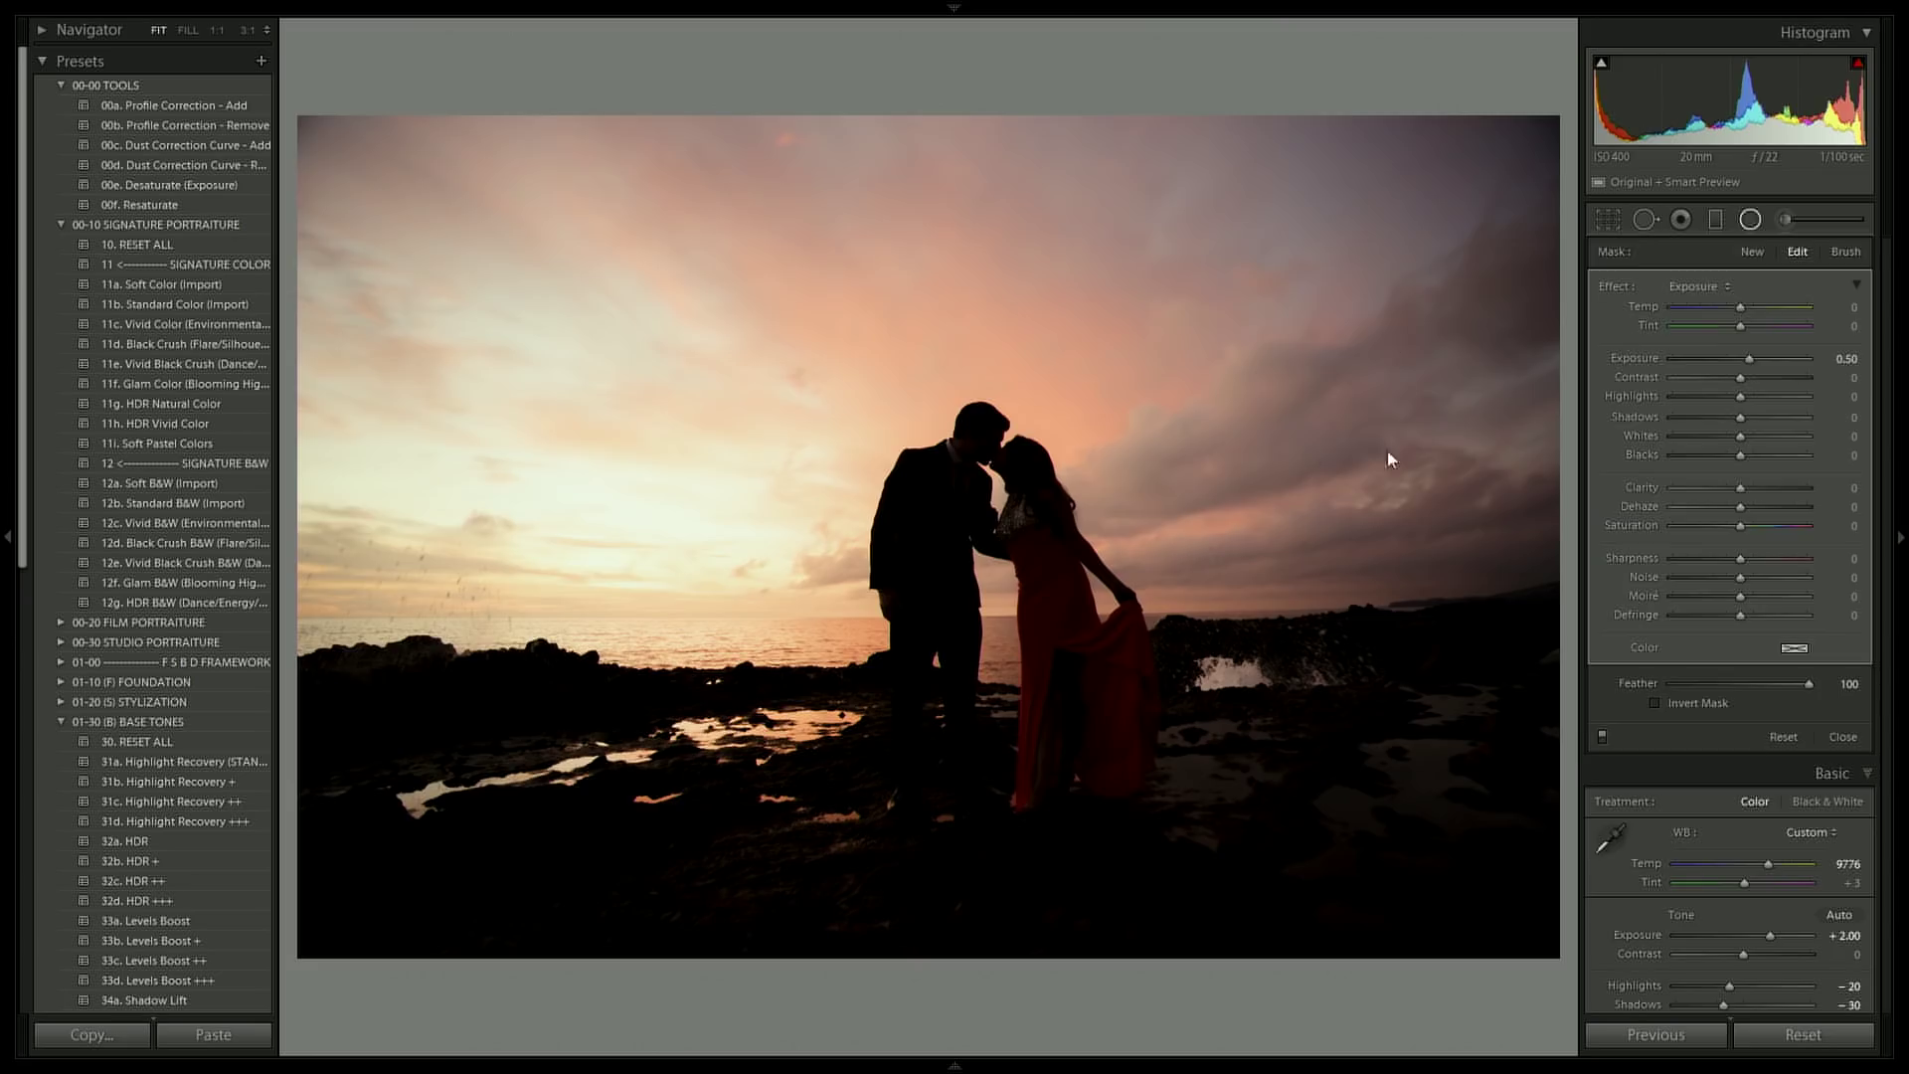
key("shift+m")
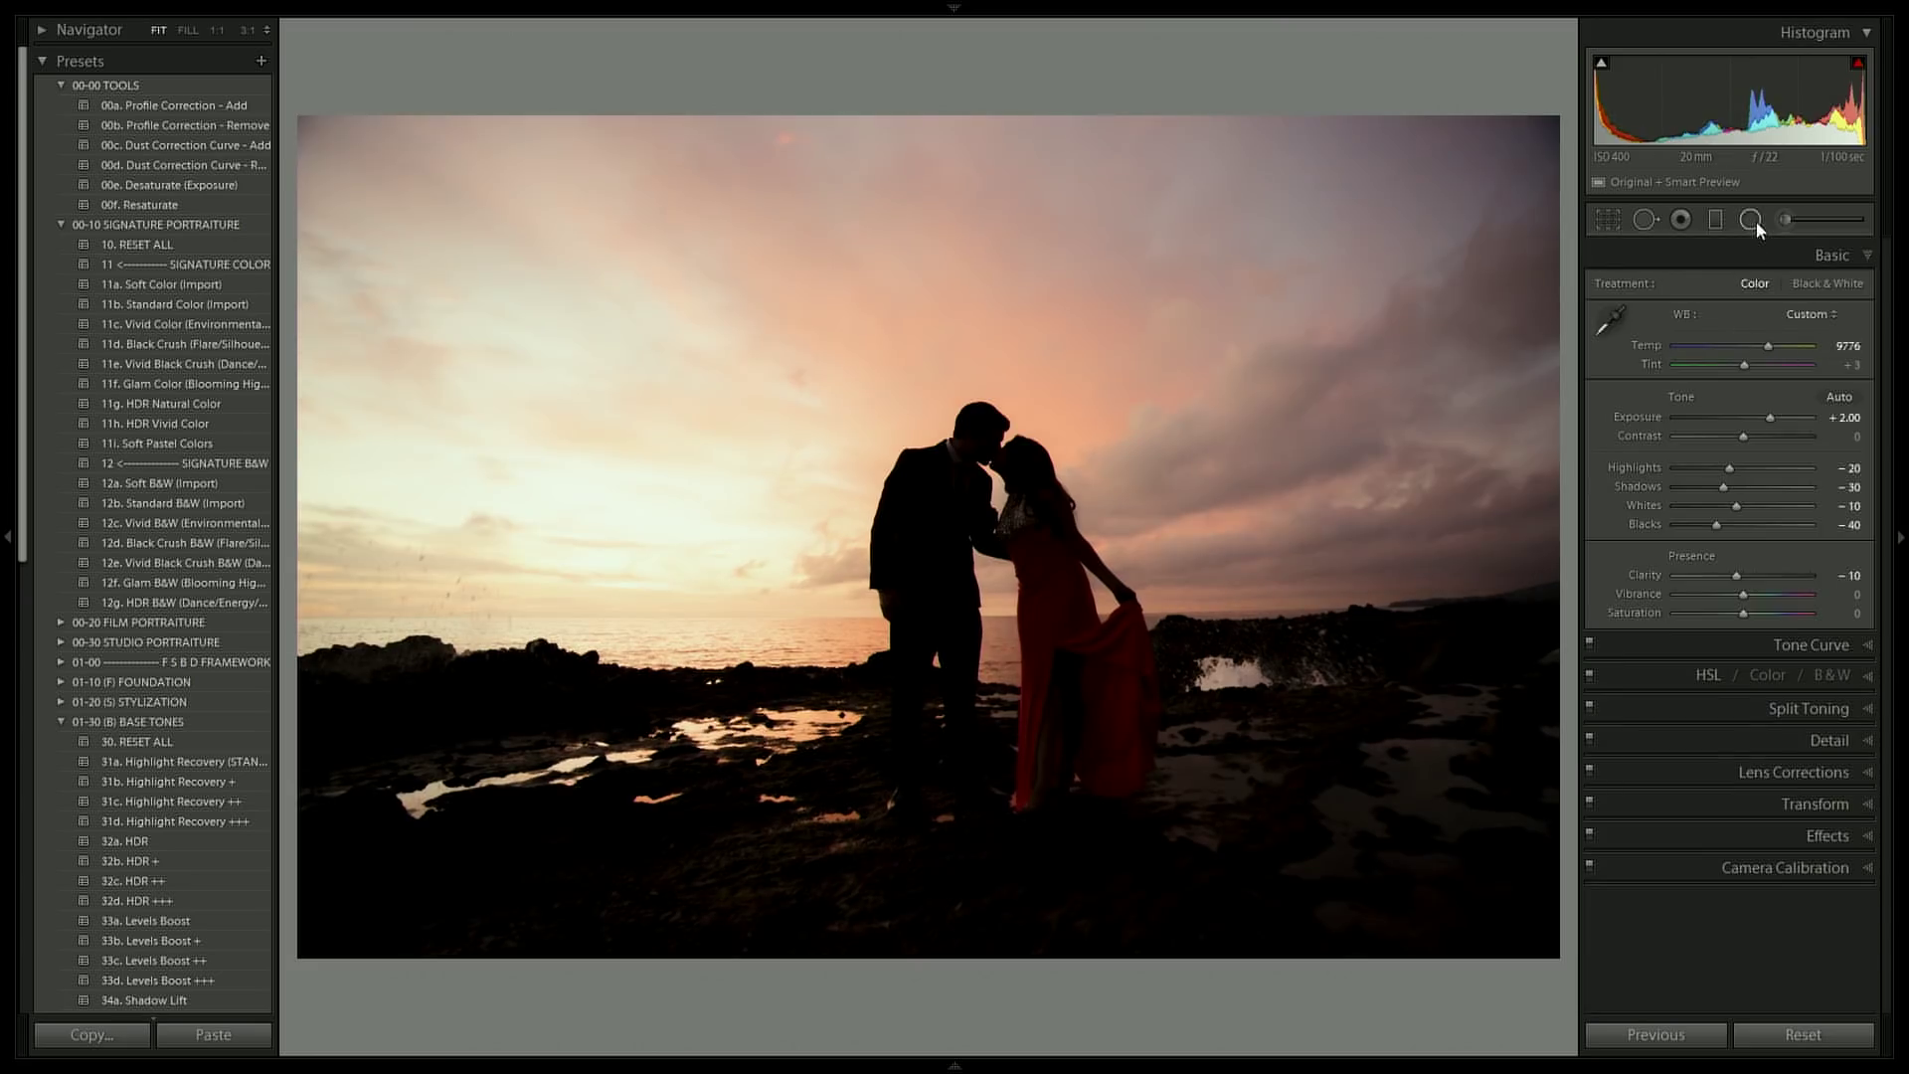
left_click(1752, 221)
left_click_drag(988, 476, 1680, 1004)
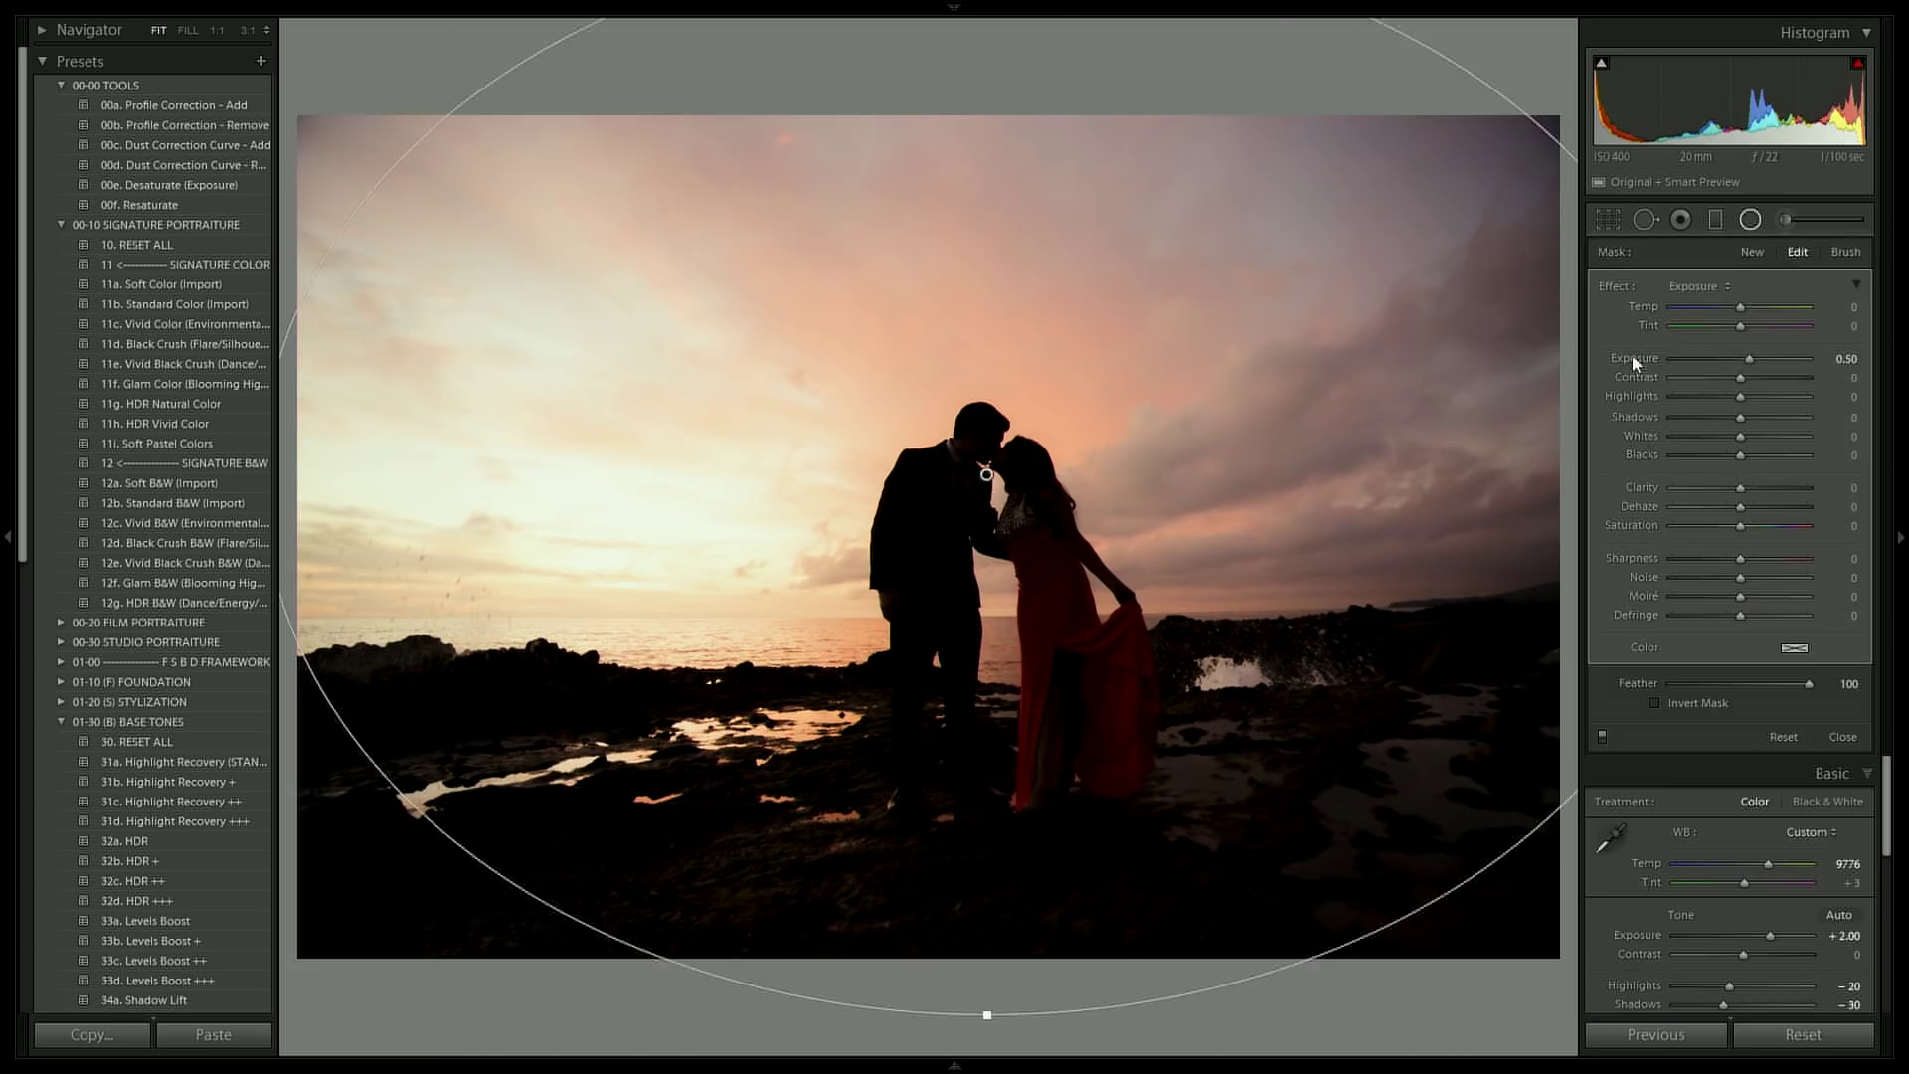
left_click_drag(1742, 360, 1730, 362)
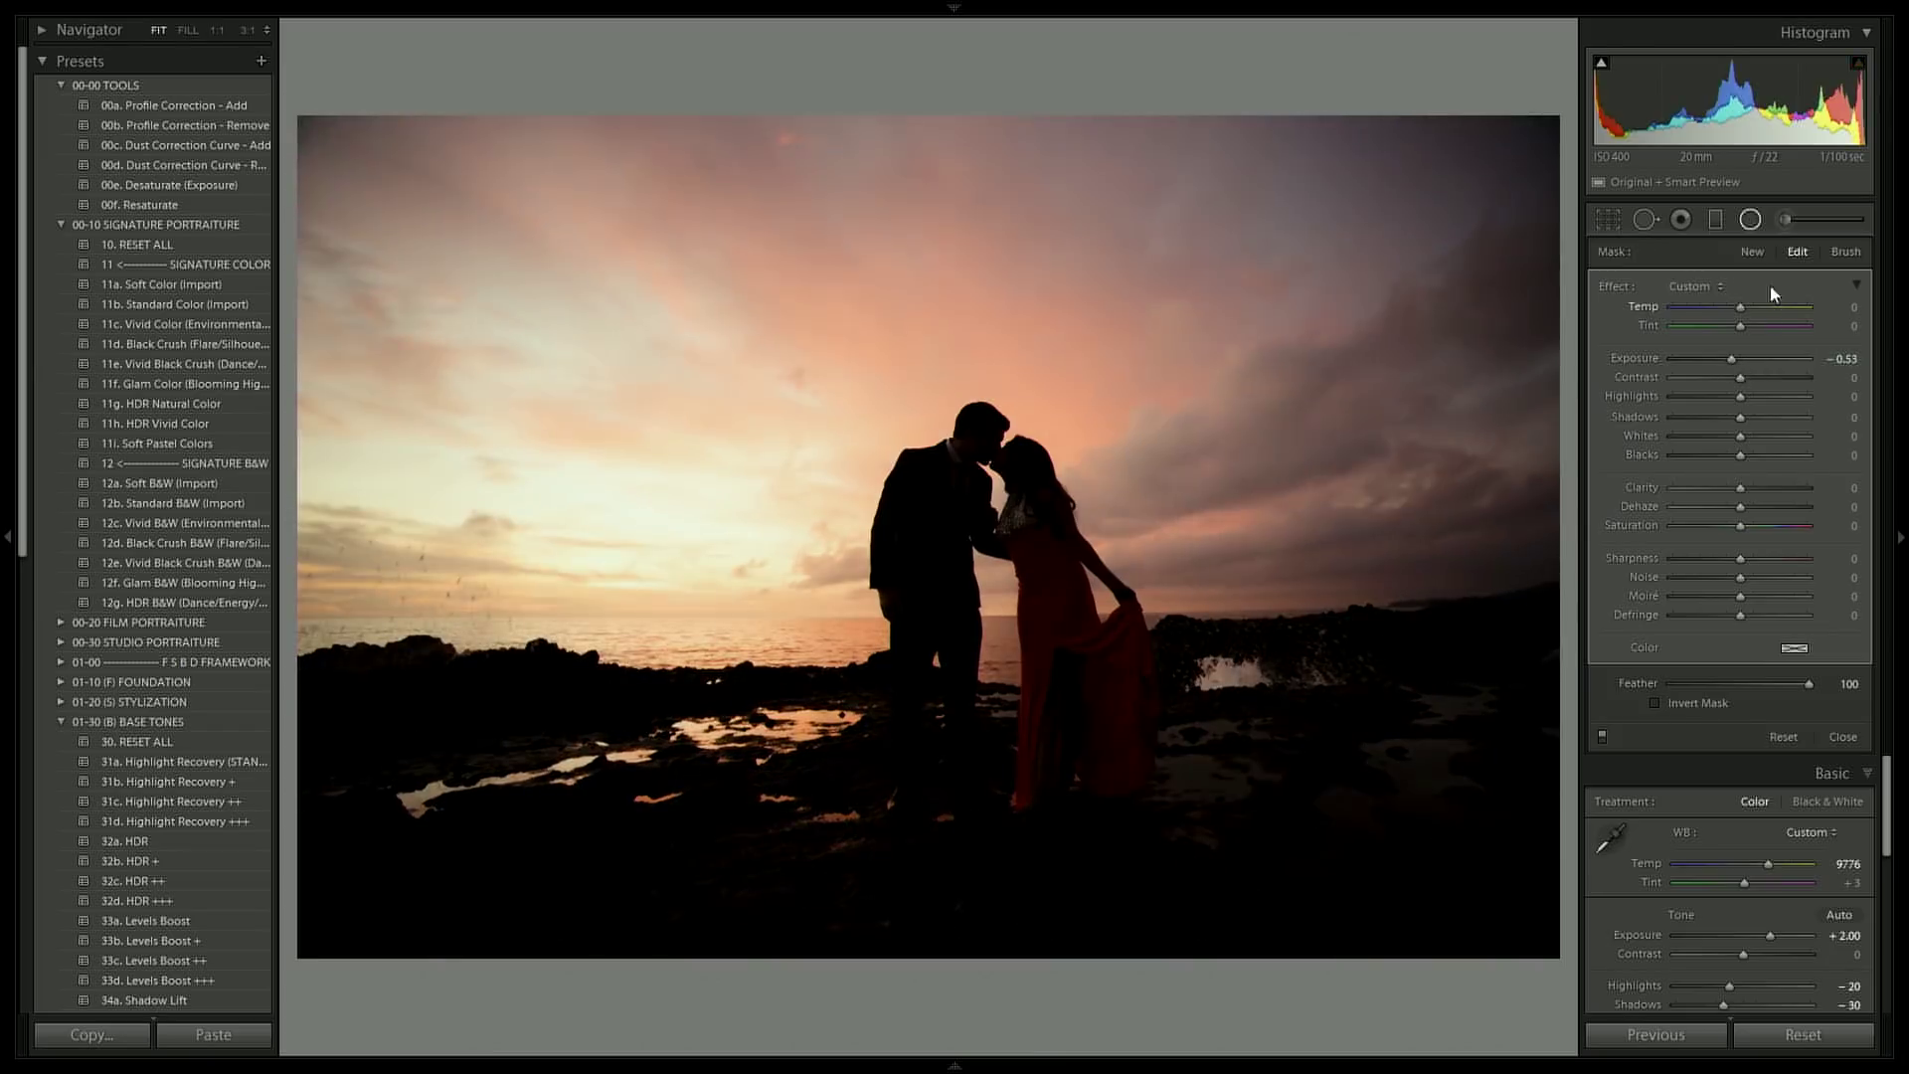
left_click(1752, 223)
Step: Open the overexposed park photo of the walking couple and try lowering its exposure to -2.35
key("Right")
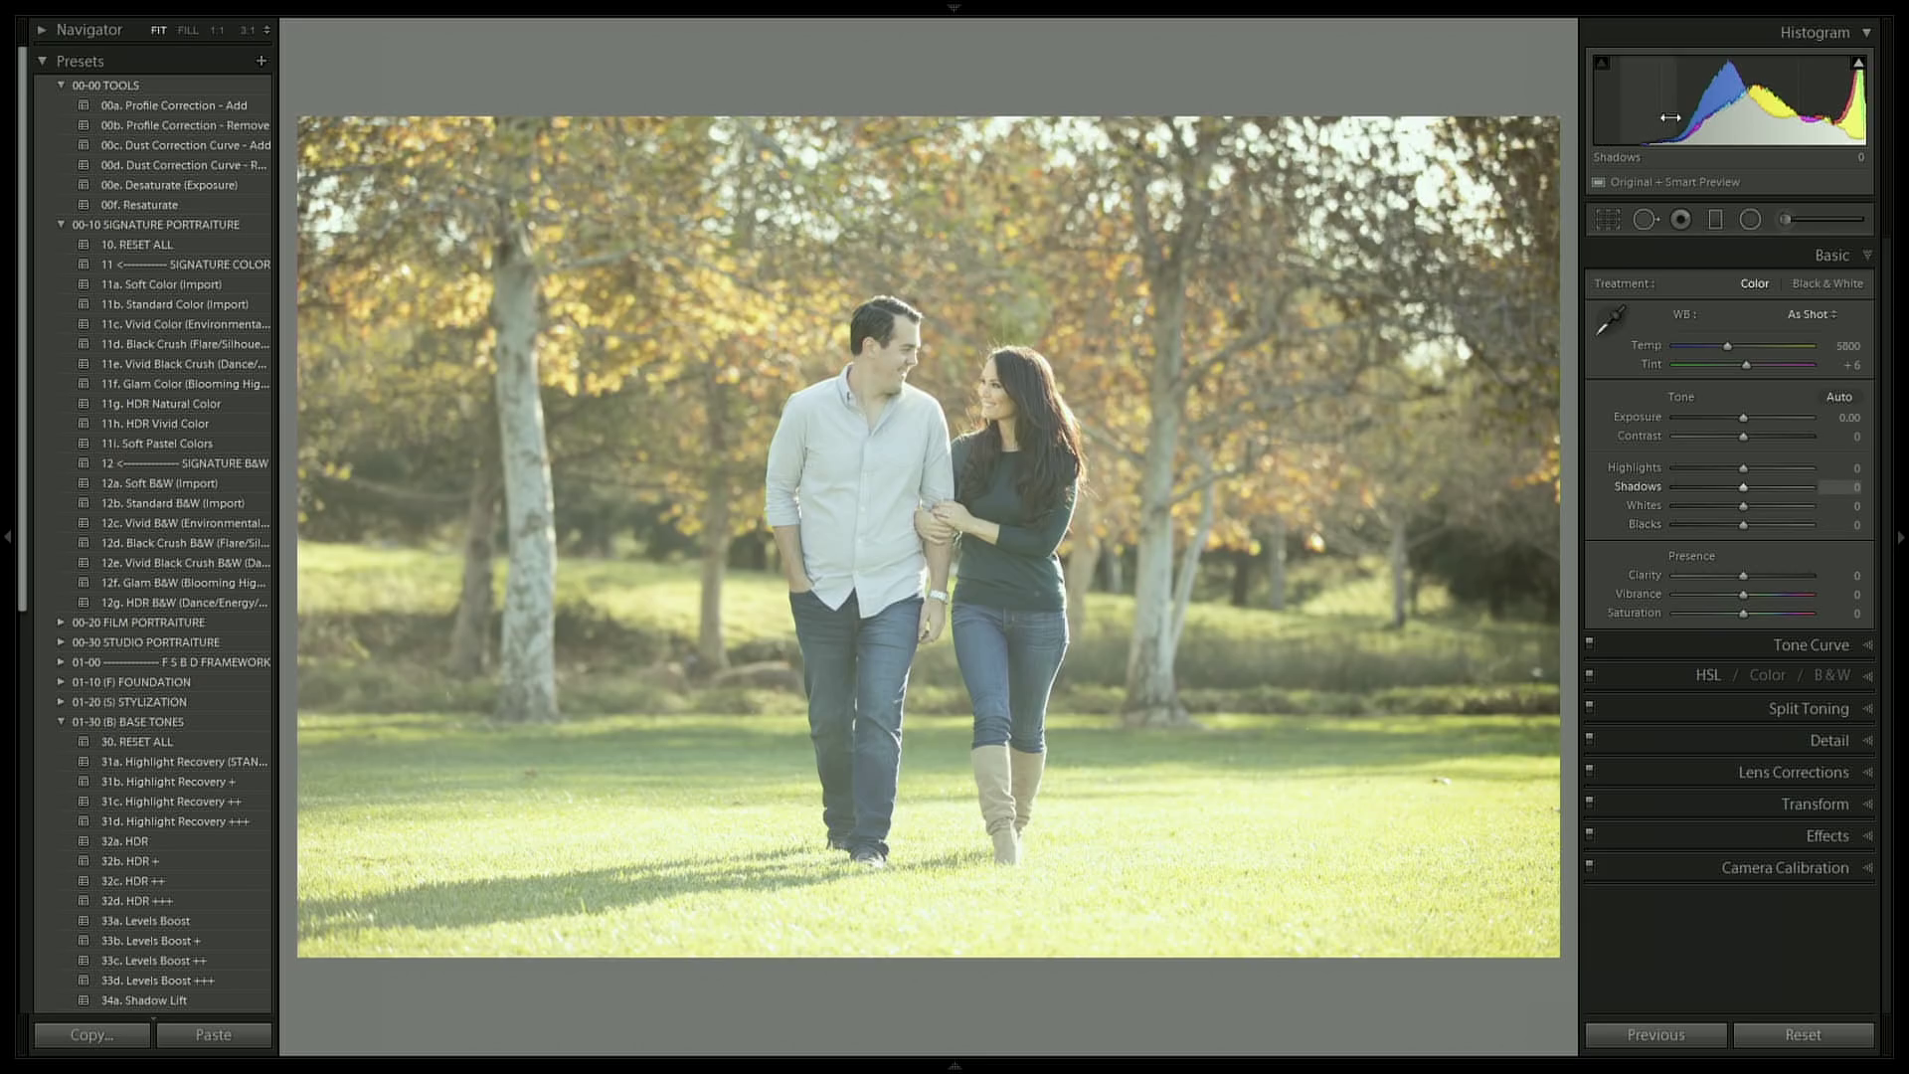
left_click_drag(1756, 419, 1719, 414)
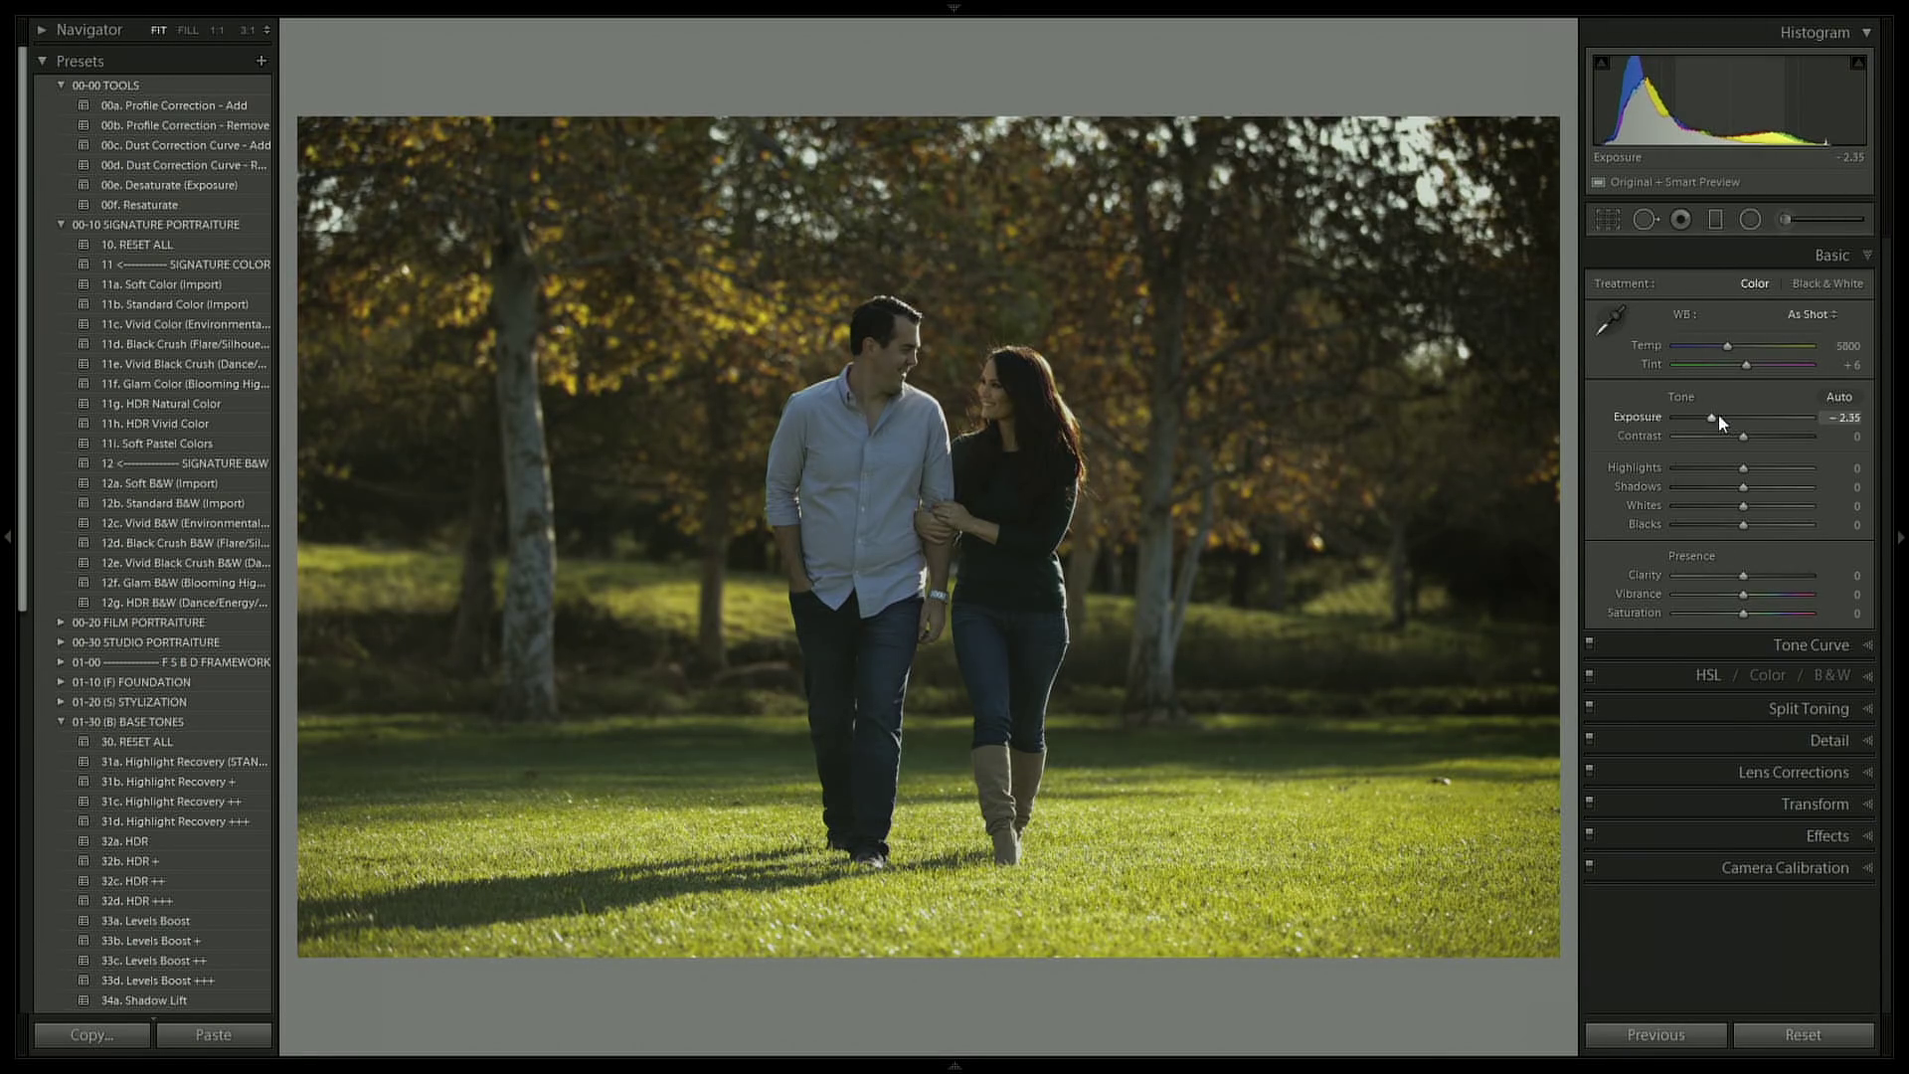
double_click(1711, 417)
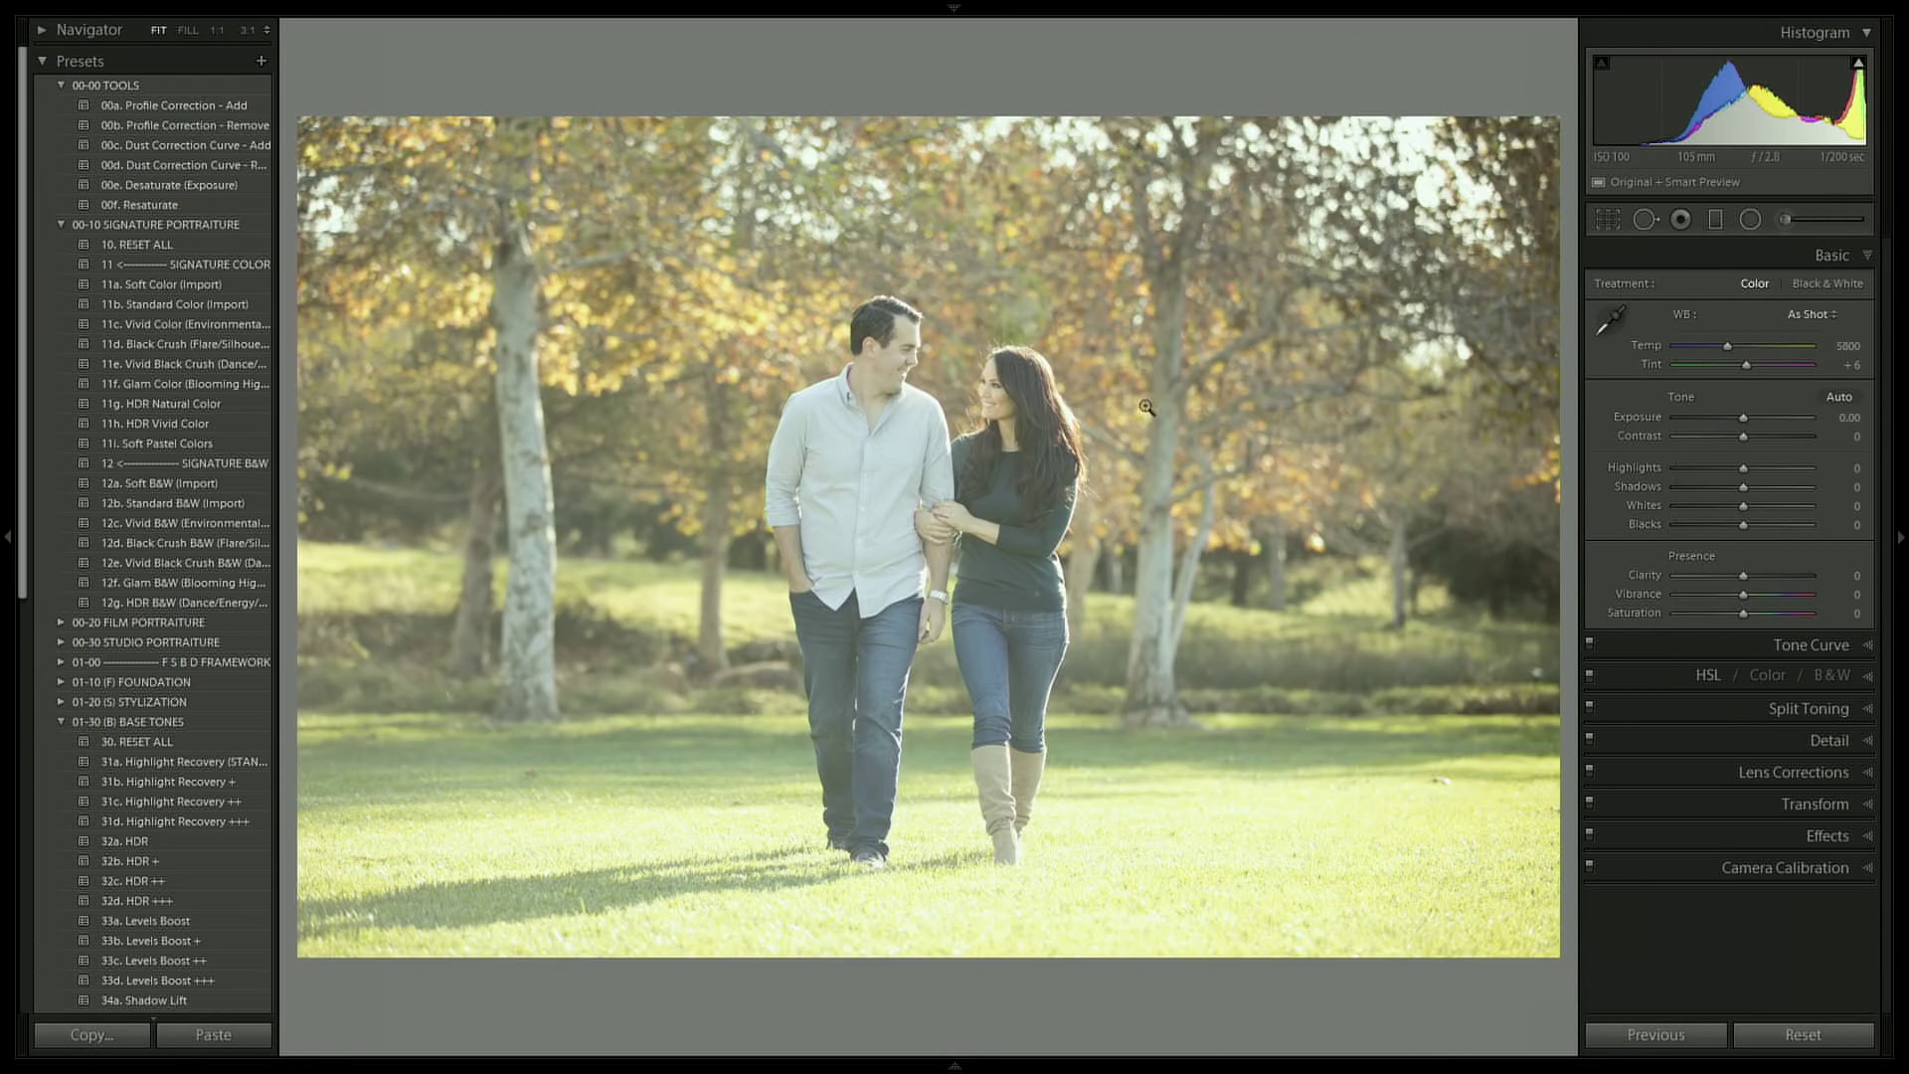
Step: Apply the 11d Black Crush preset to the park photo and strengthen it with the 35d Black Crush +++ base tone
left_click(210, 348)
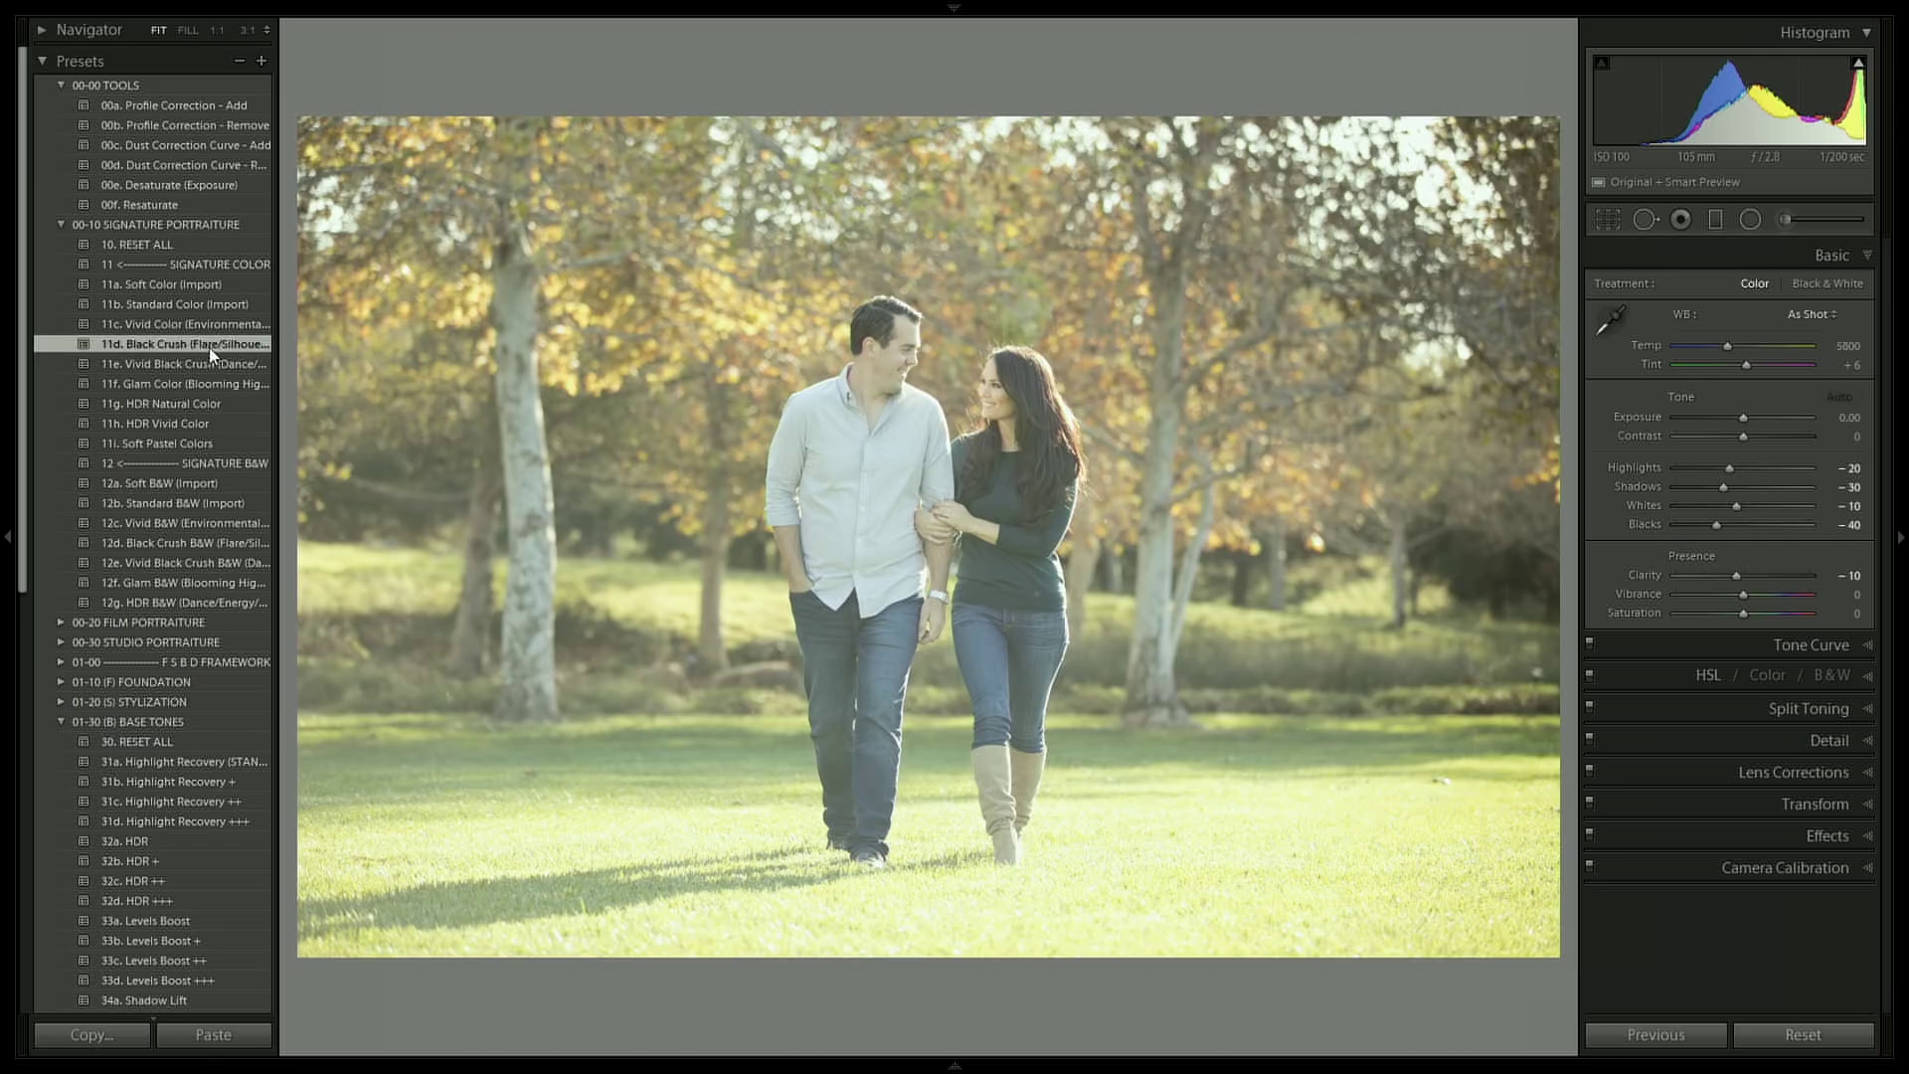
scroll(236, 527, "down", 5)
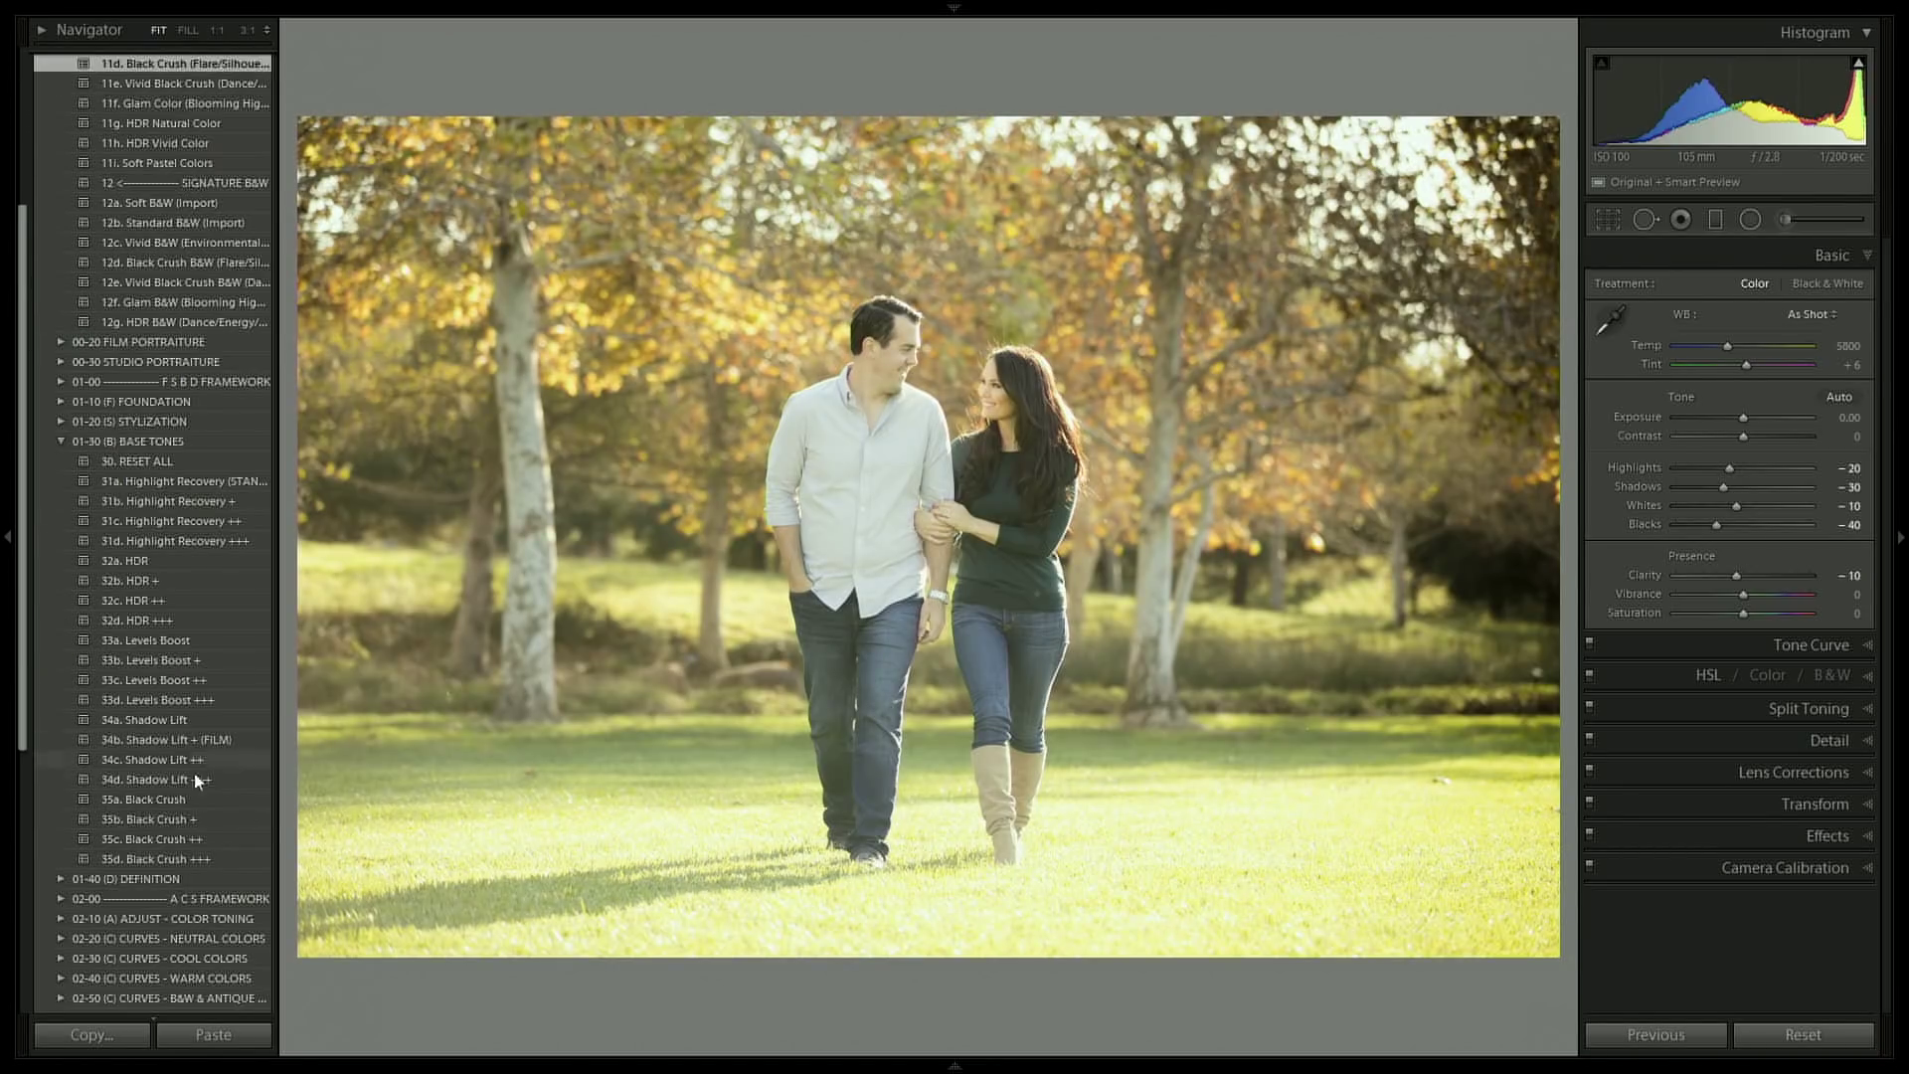
left_click(196, 861)
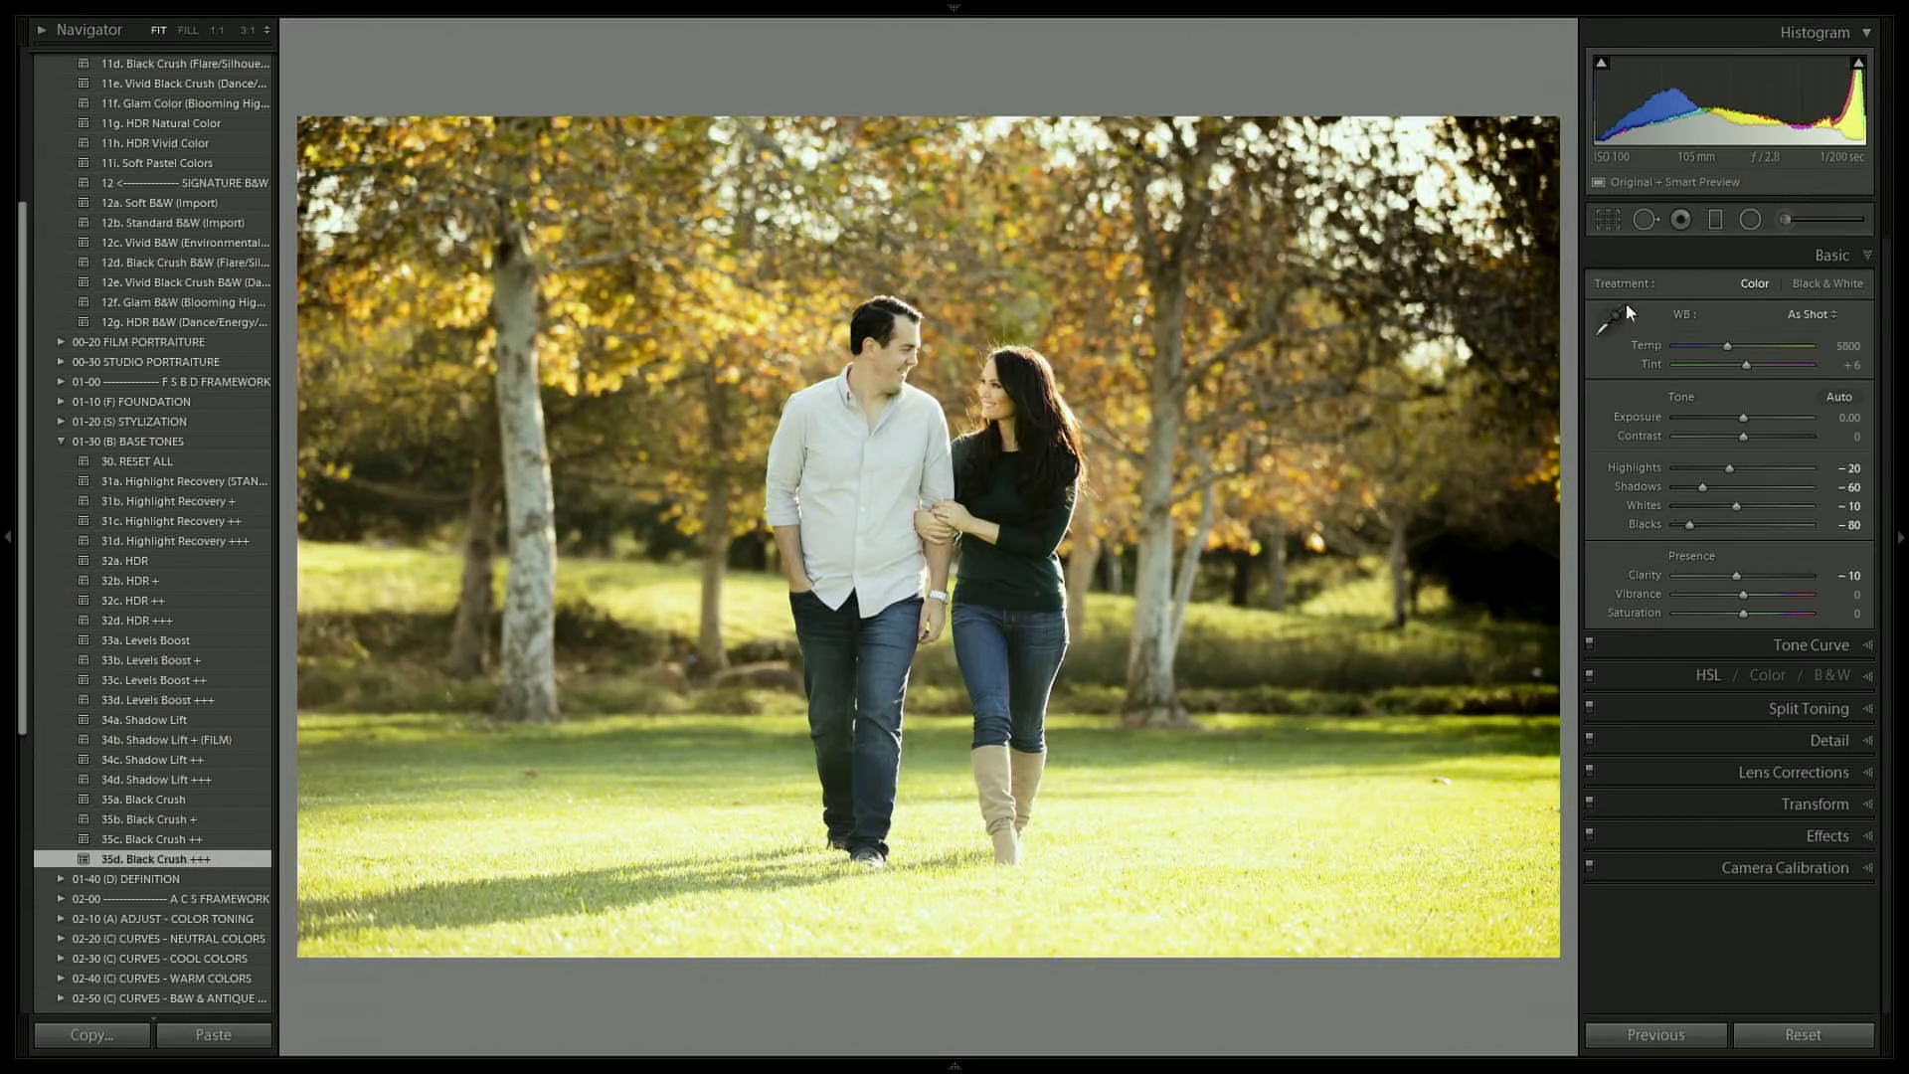
Step: Add a large radial filter centred on the walking couple using the 04 Burn (Exposure) effect at -0.50
left_click(1750, 219)
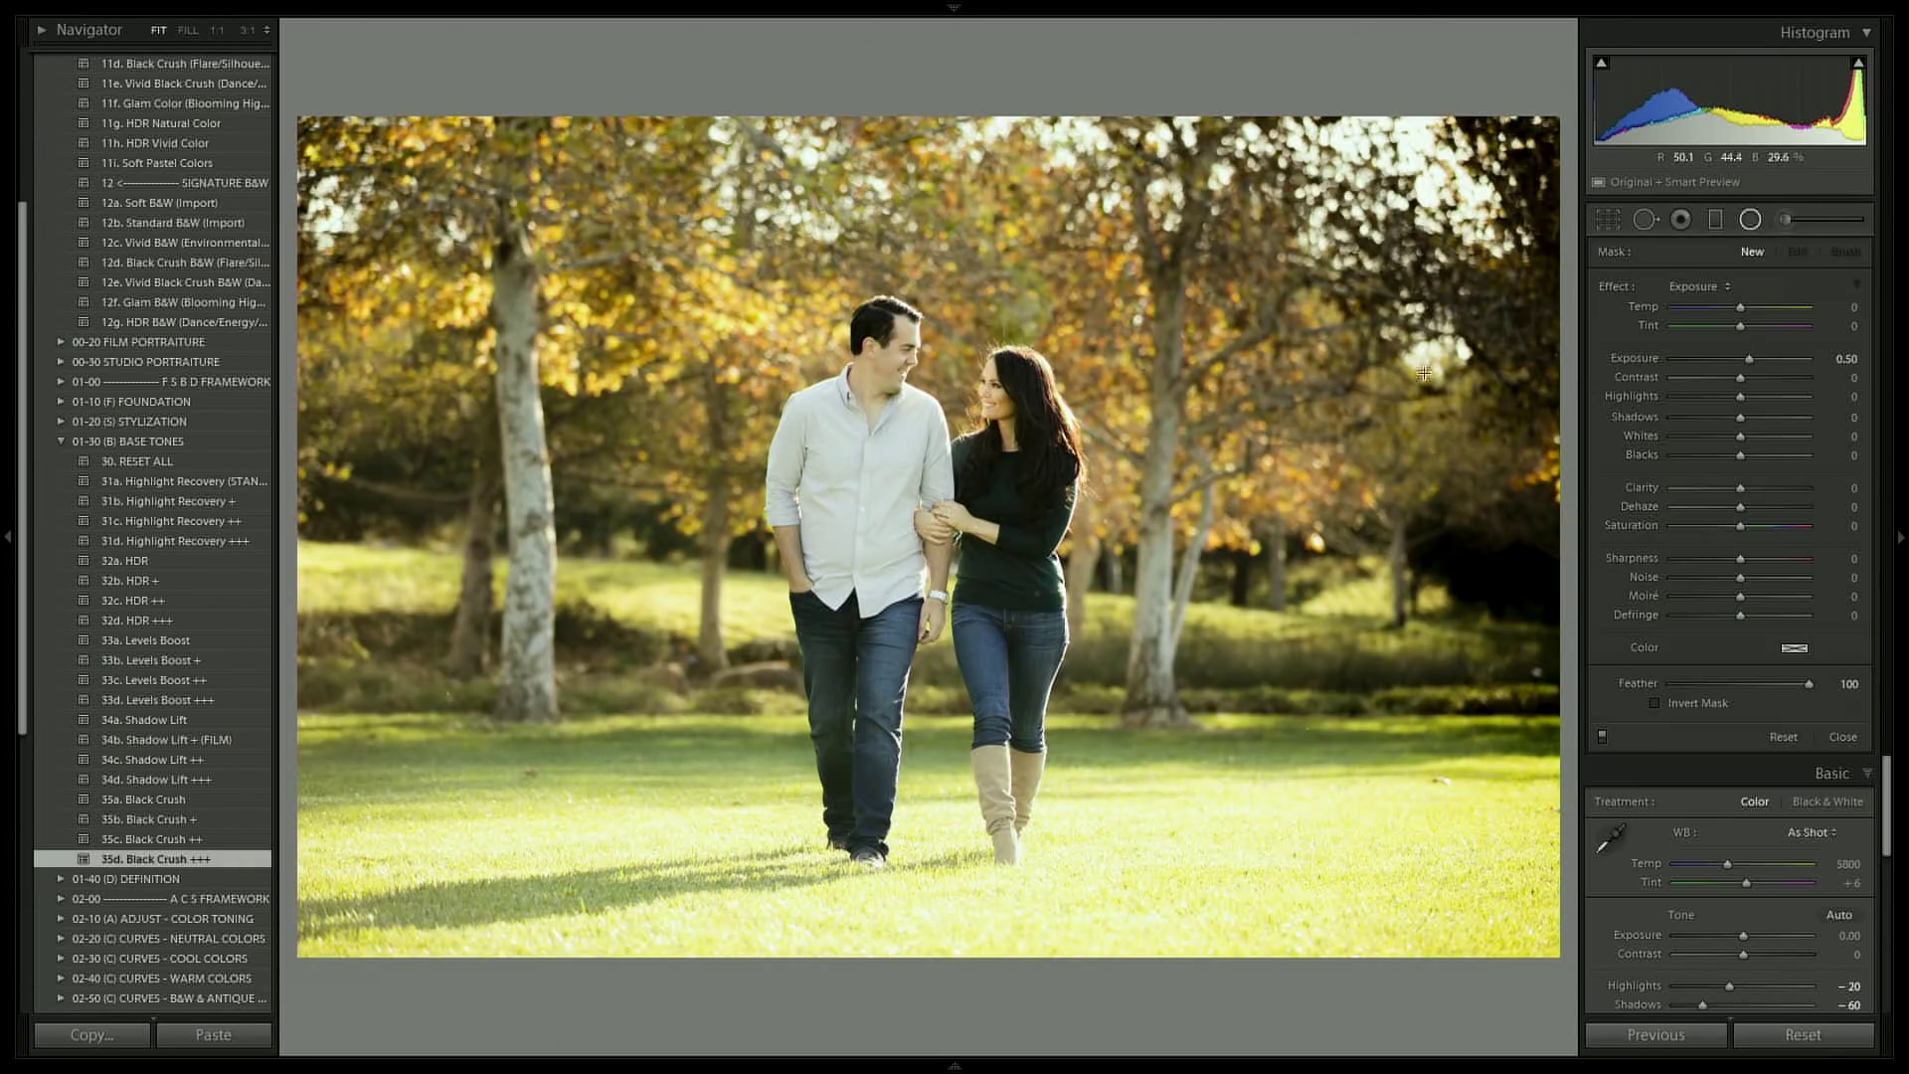
left_click(1711, 288)
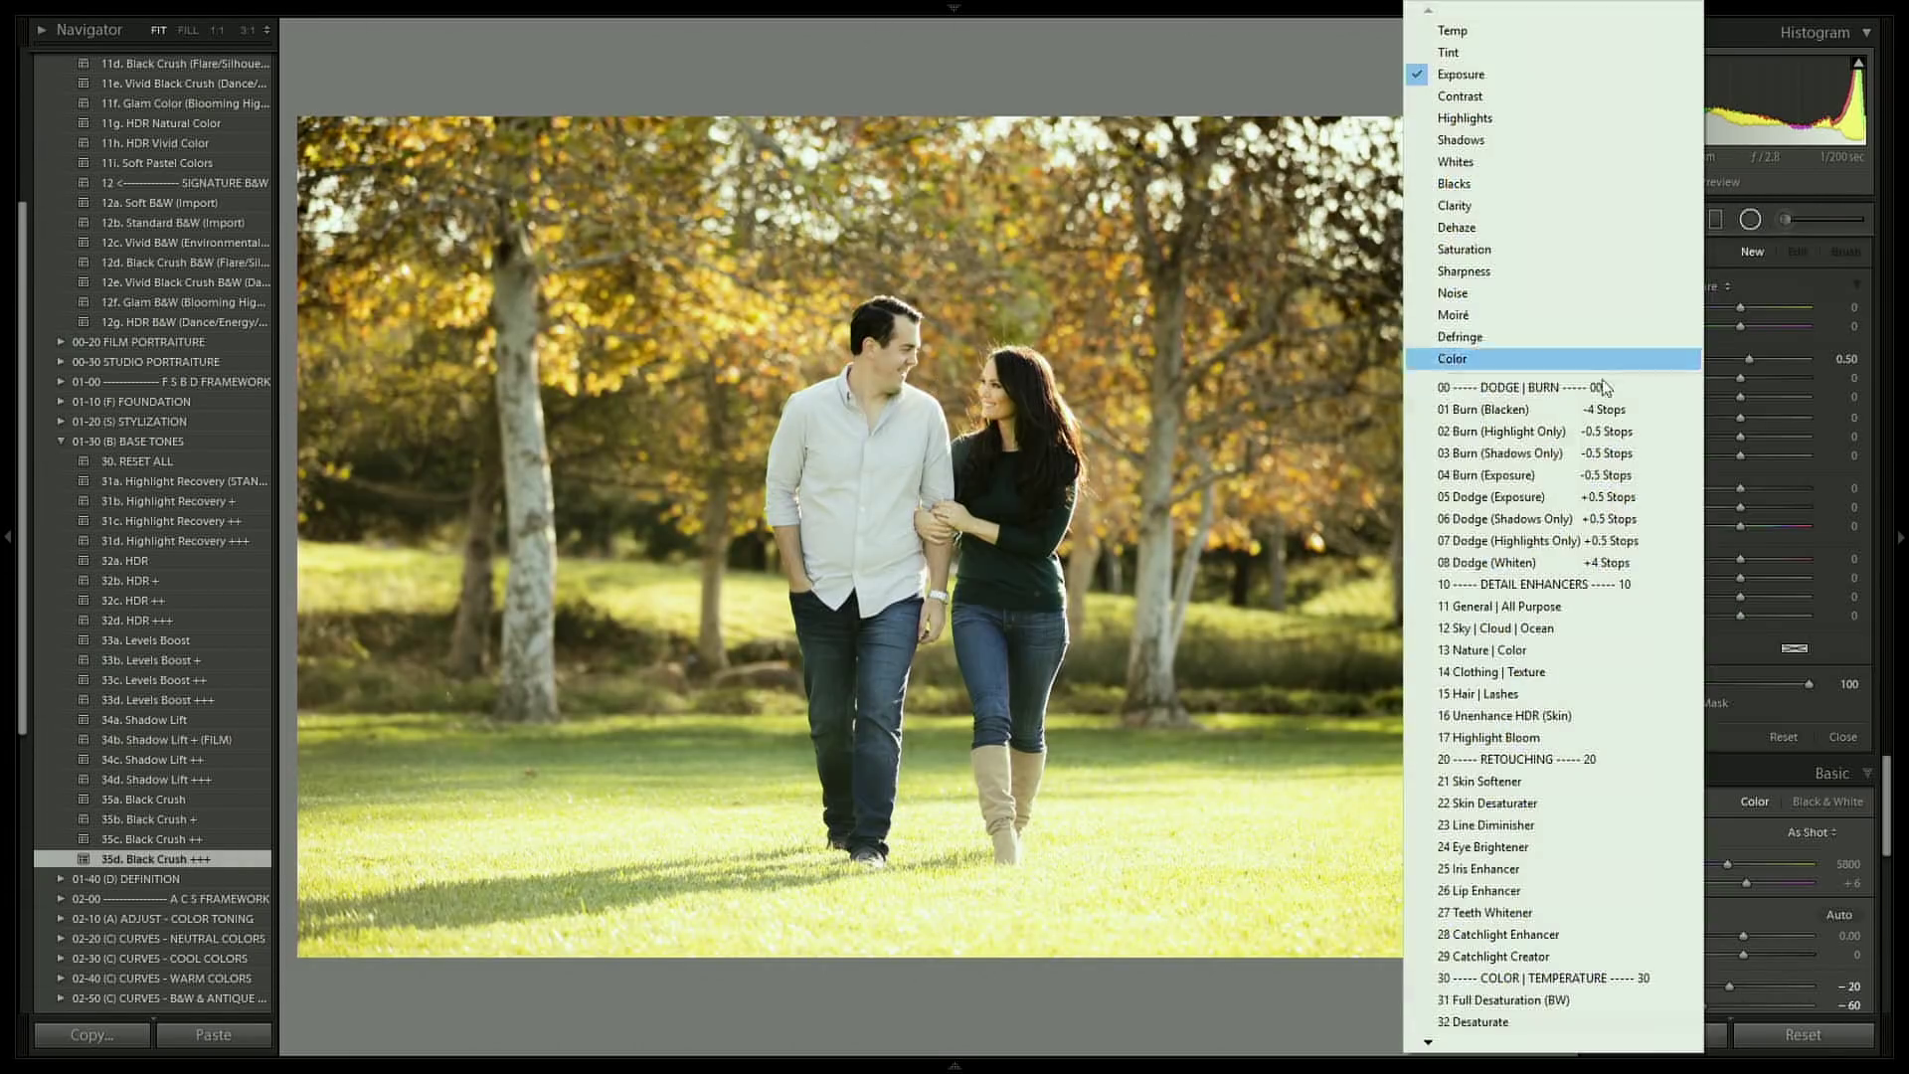
left_click(1531, 475)
left_click_drag(938, 537, 1457, 1069)
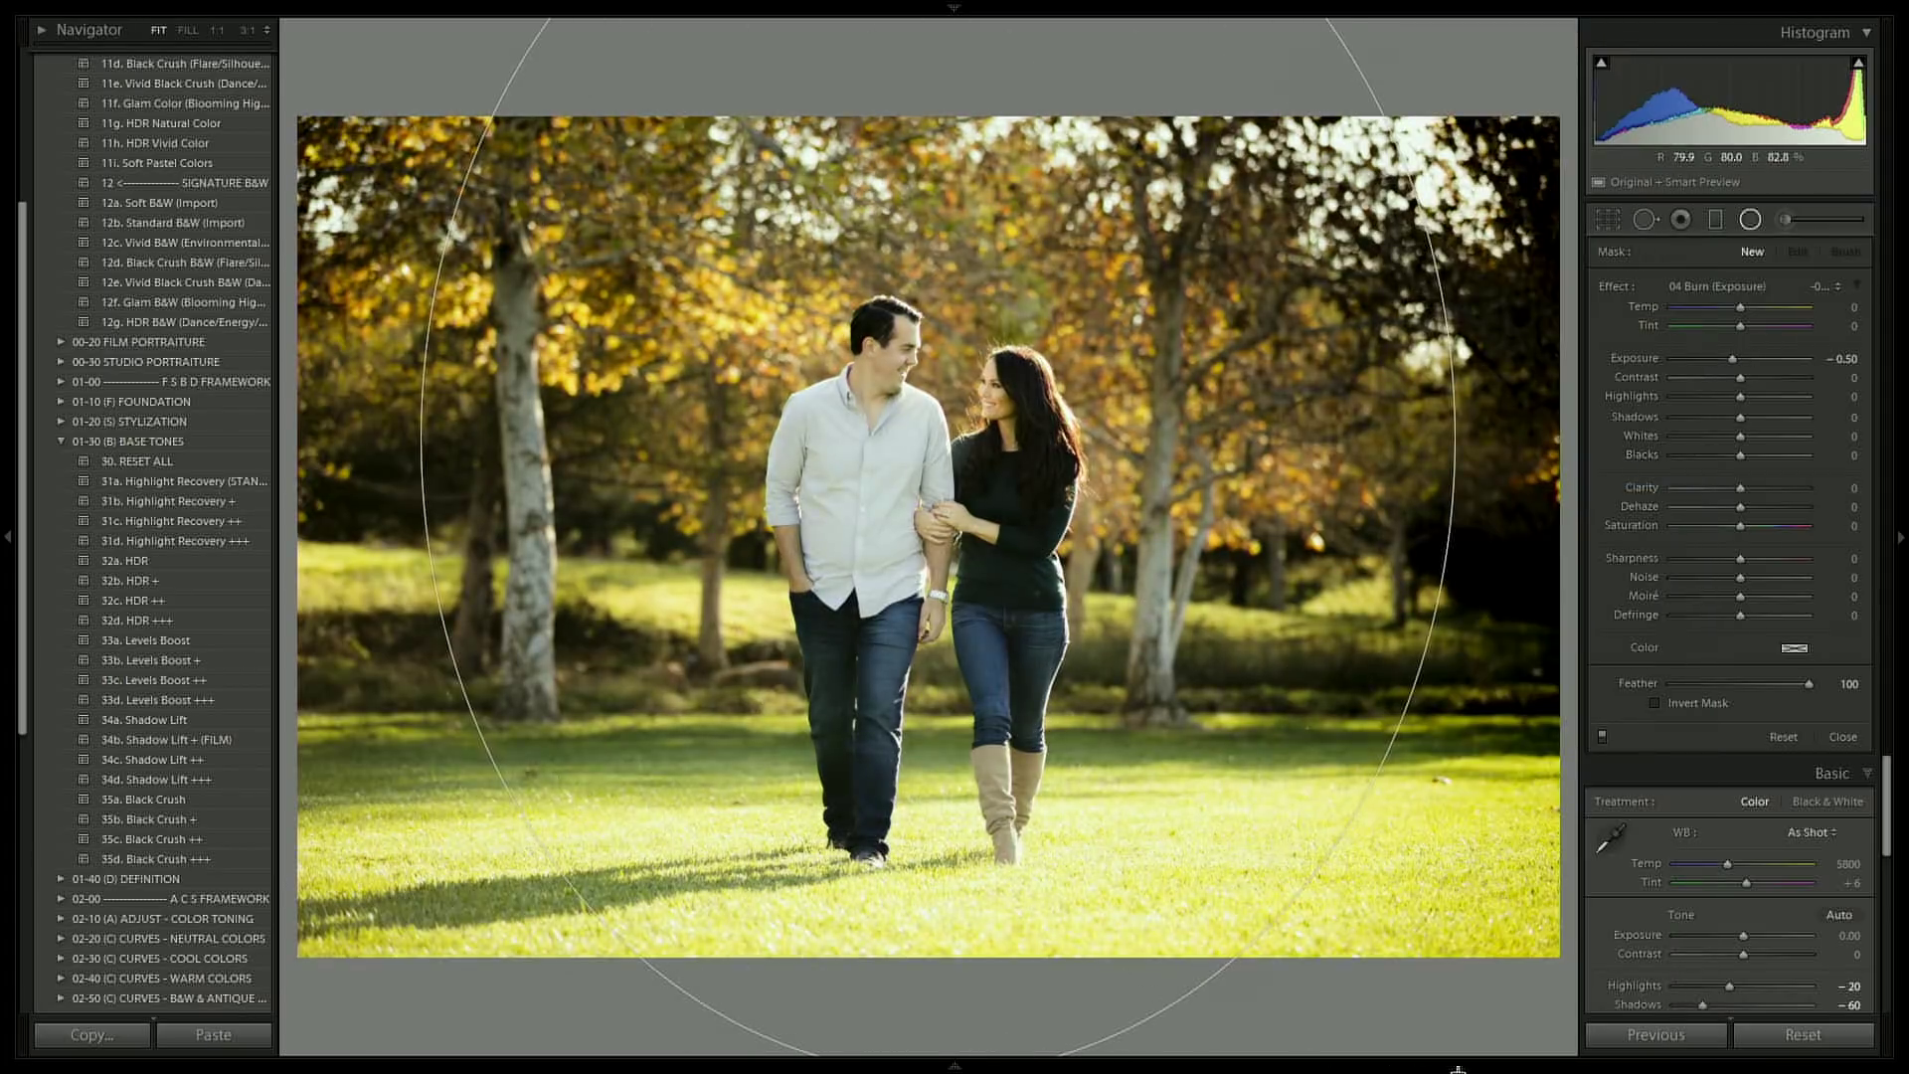
left_click(1747, 223)
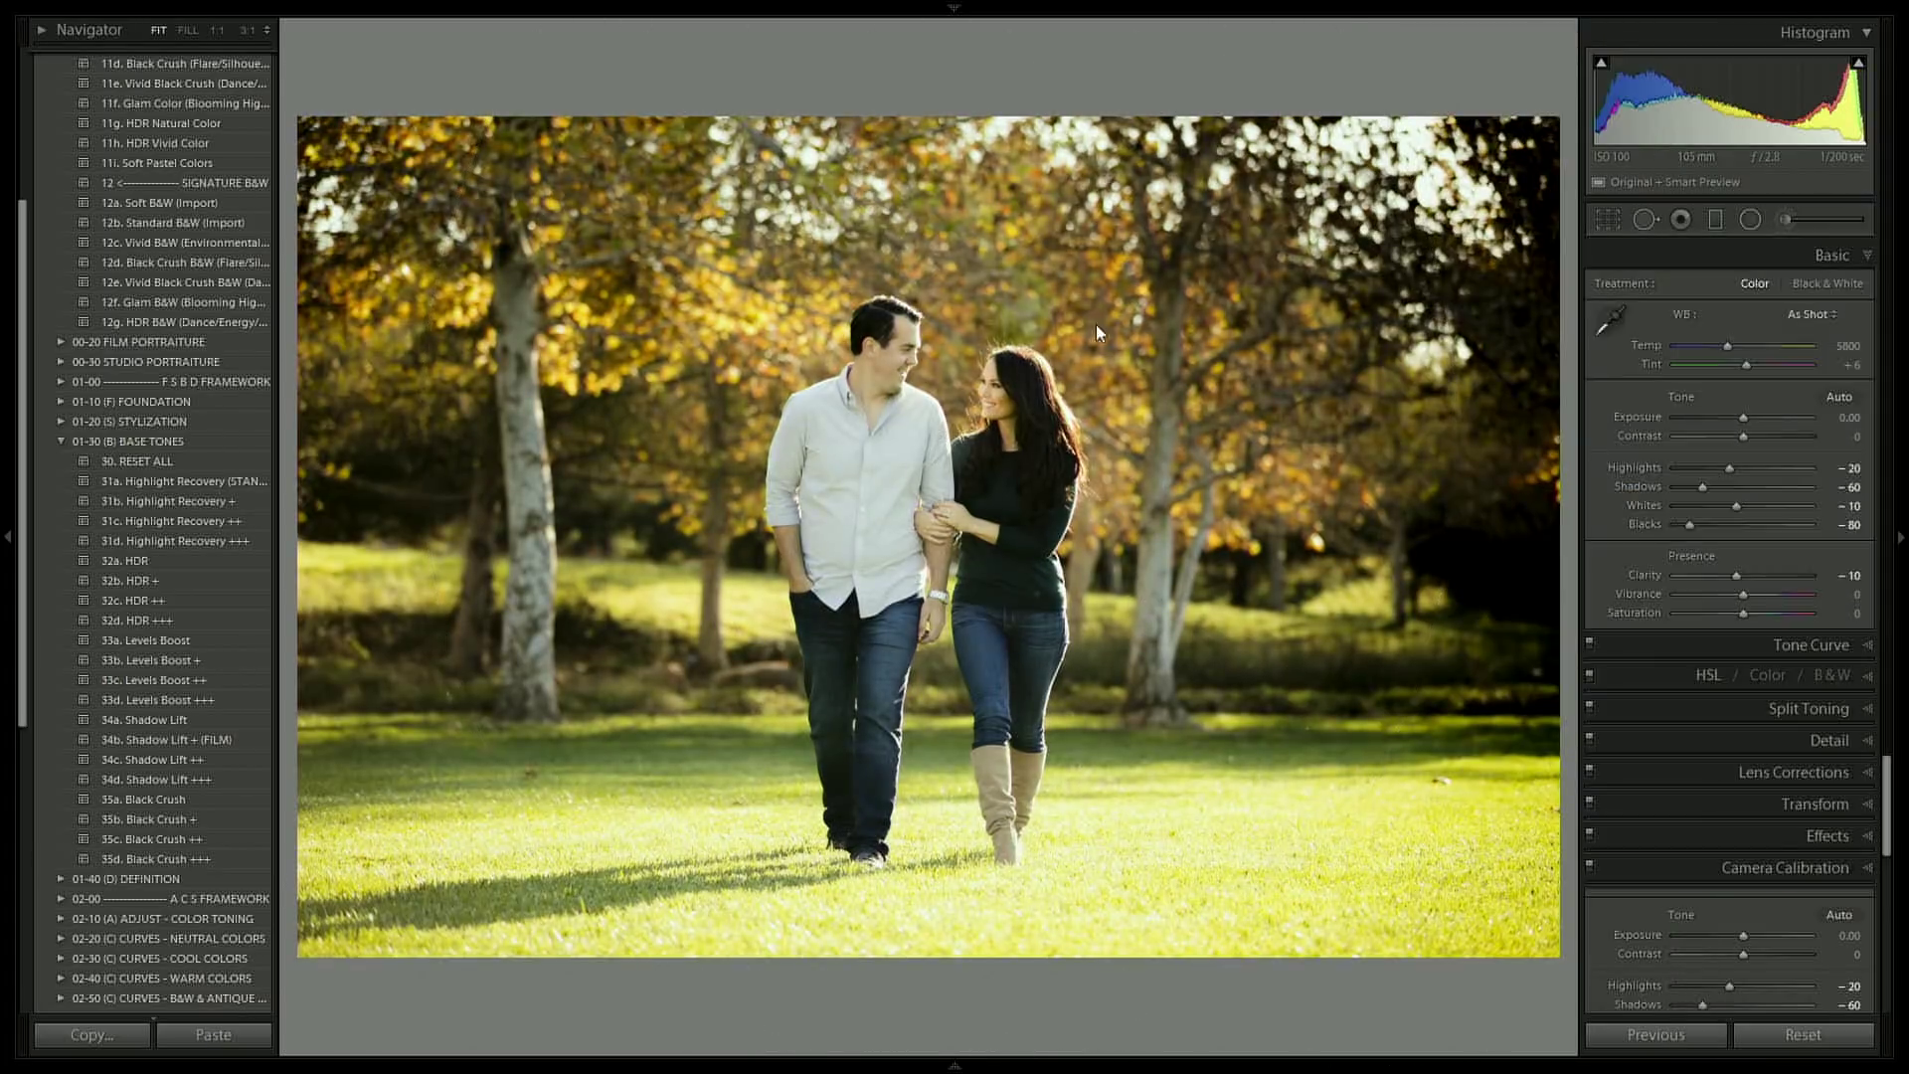
Step: Compare the park photo before and after the edits and check its shadow and highlight clipping
key("backslash")
key("backslash")
key("backslash")
key("backslash")
key("backslash")
key("backslash")
key("j")
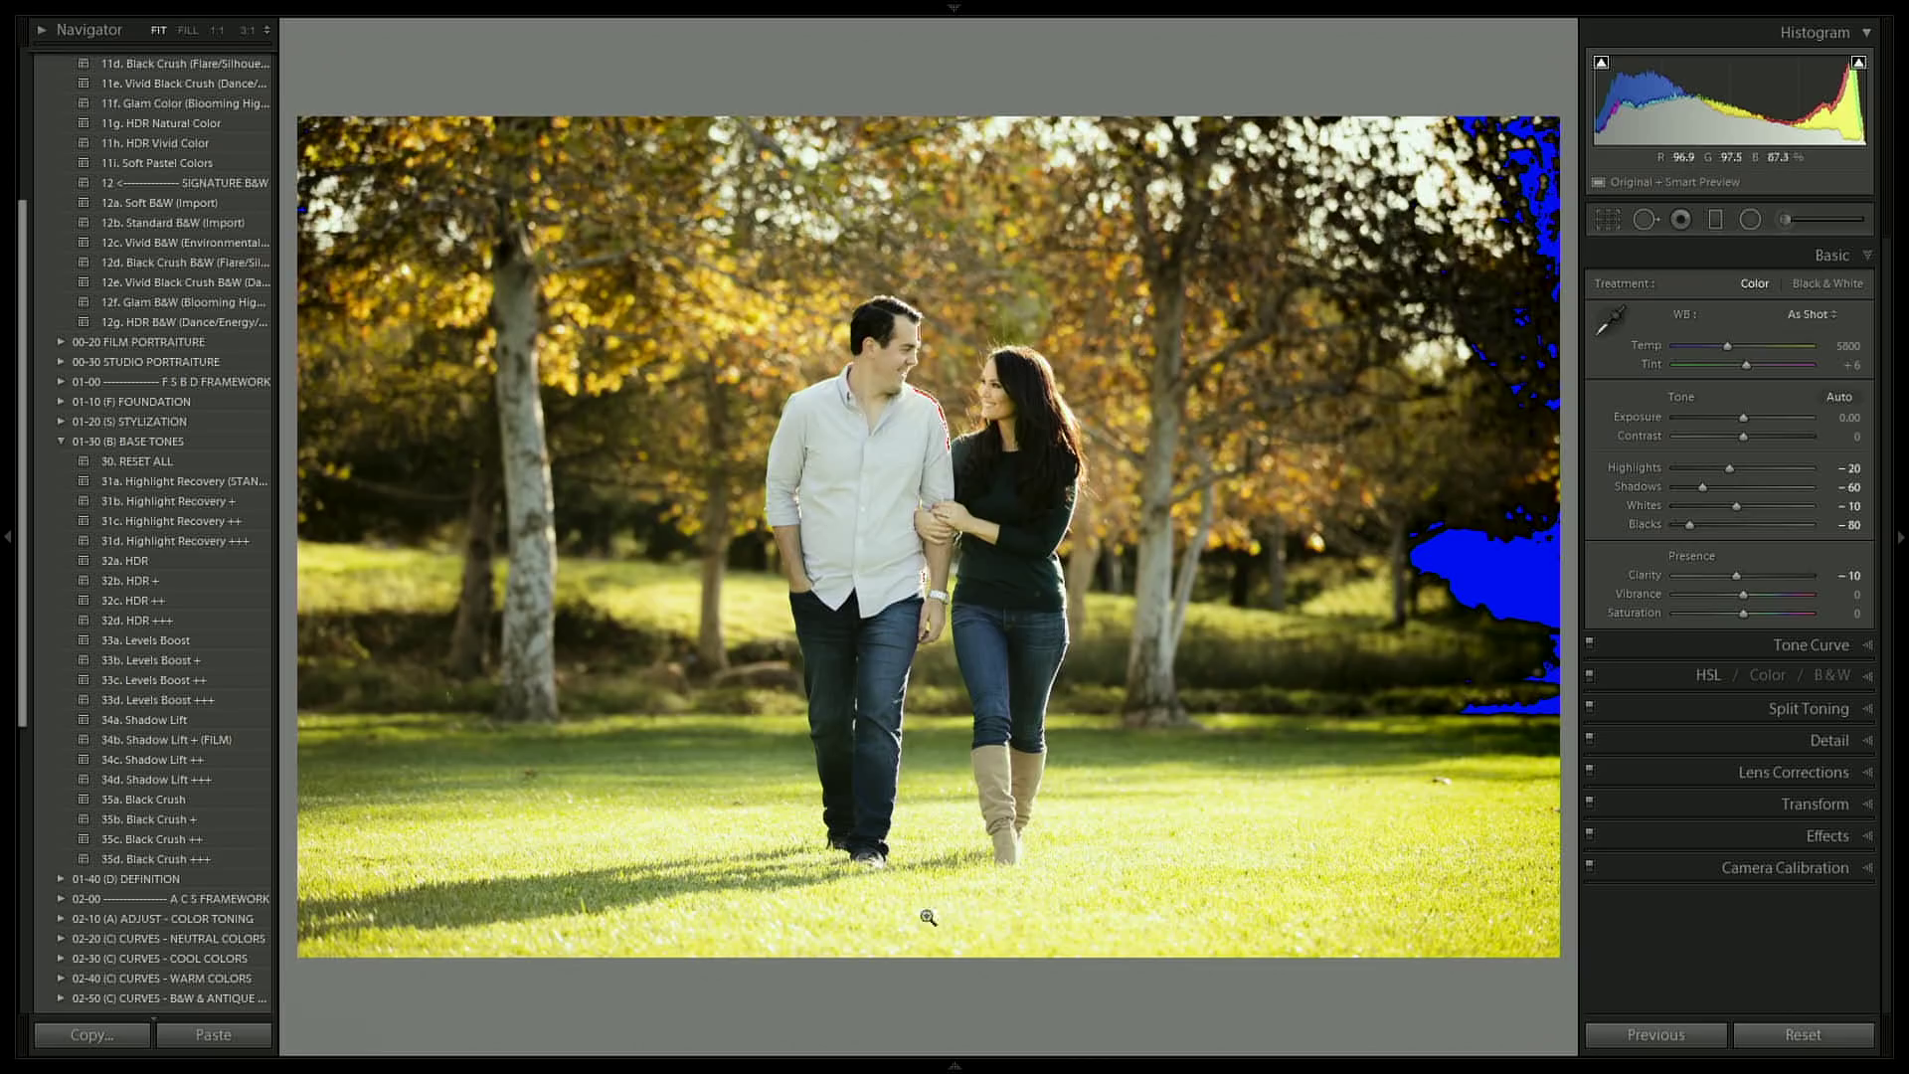
Step: Add a graduated filter at -0.50 exposure from the photo's lower edge up to about the couple's hips to darken the grass
left_click(1714, 221)
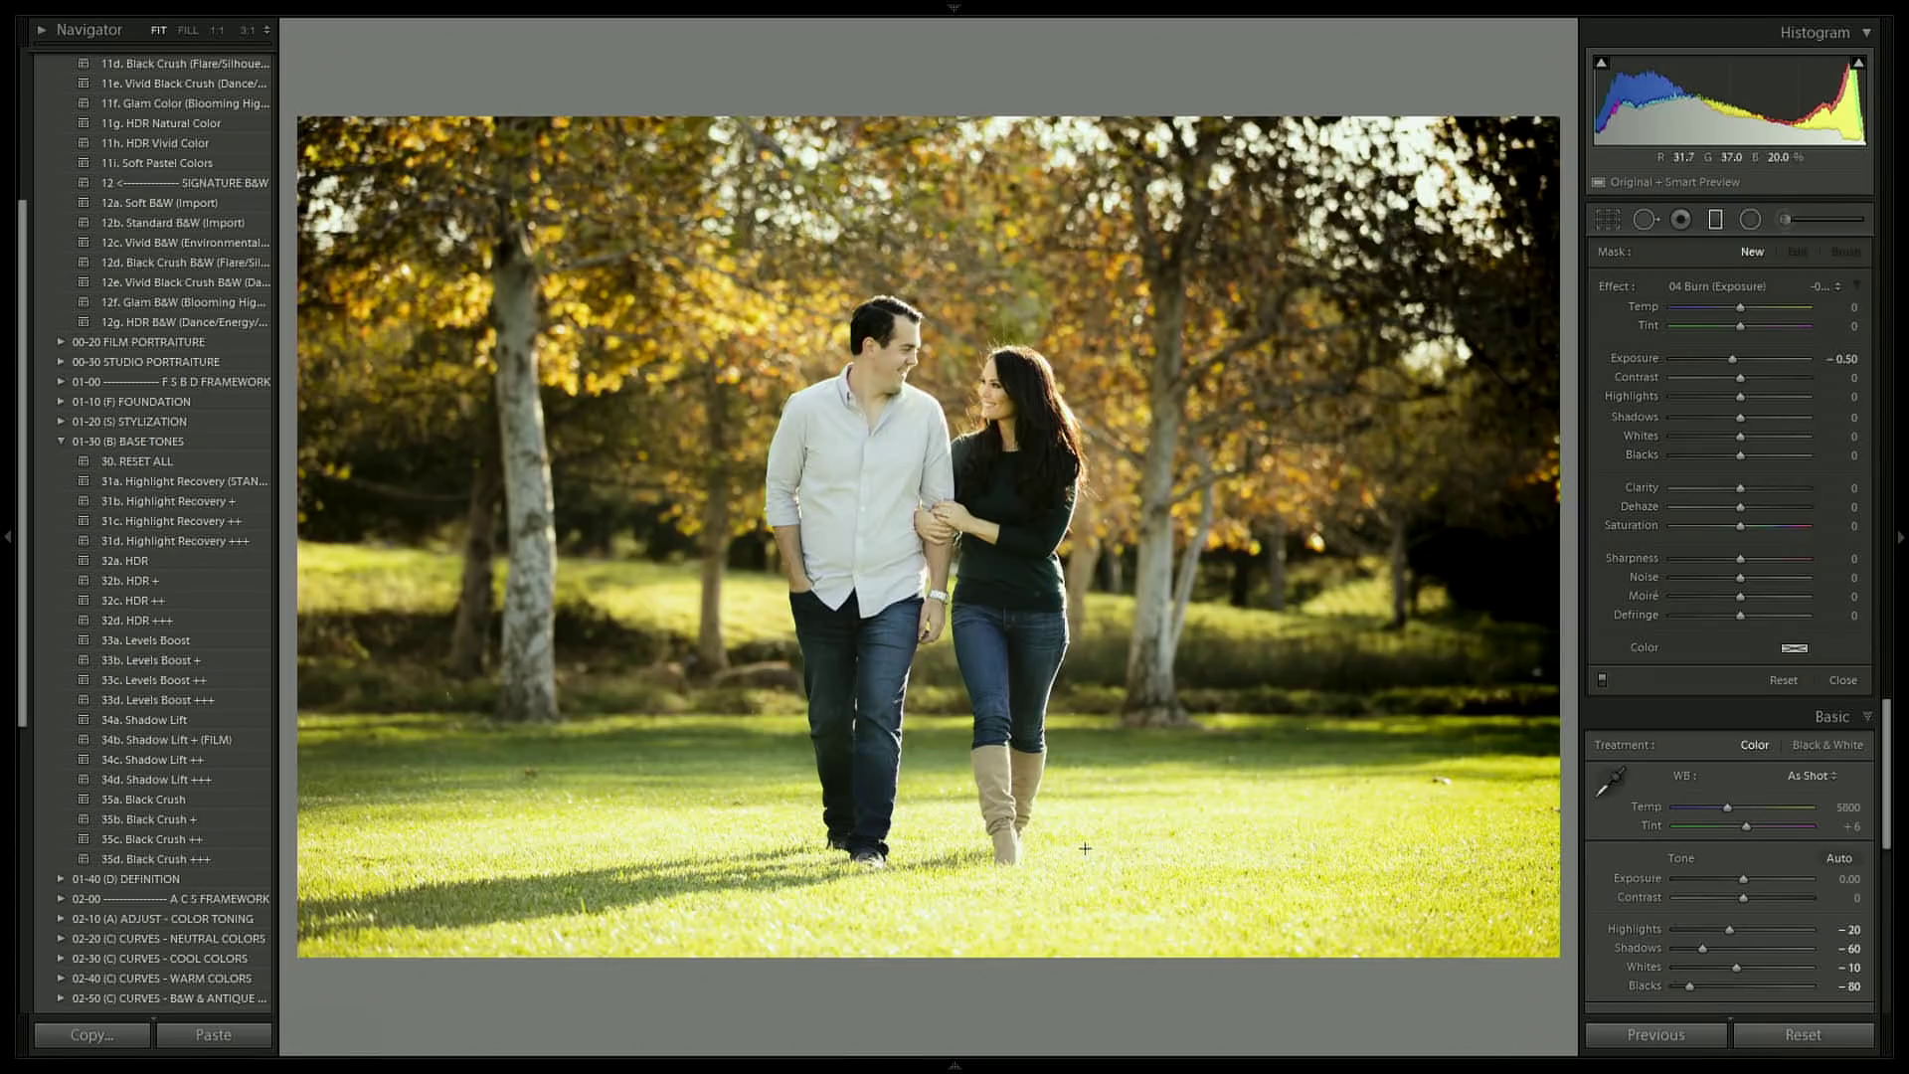
left_click_drag(935, 952, 935, 628)
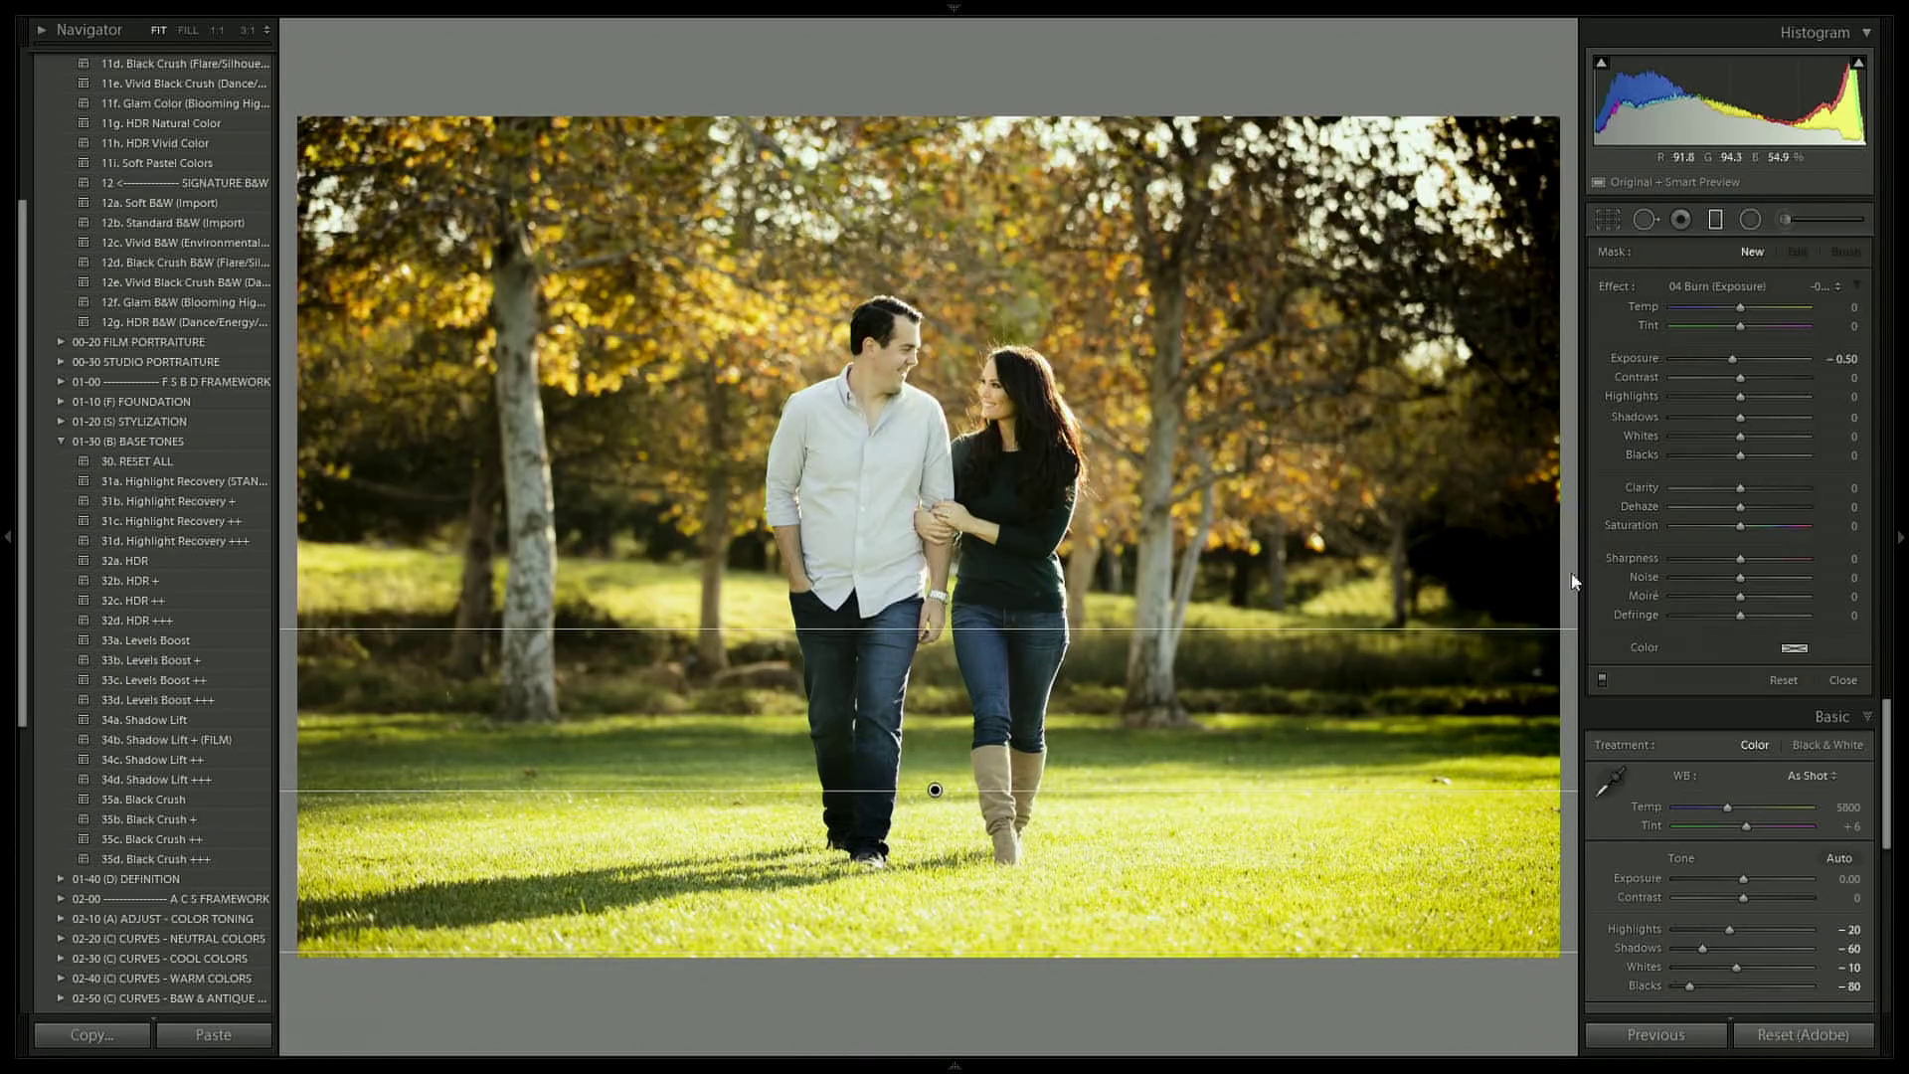
left_click(1718, 223)
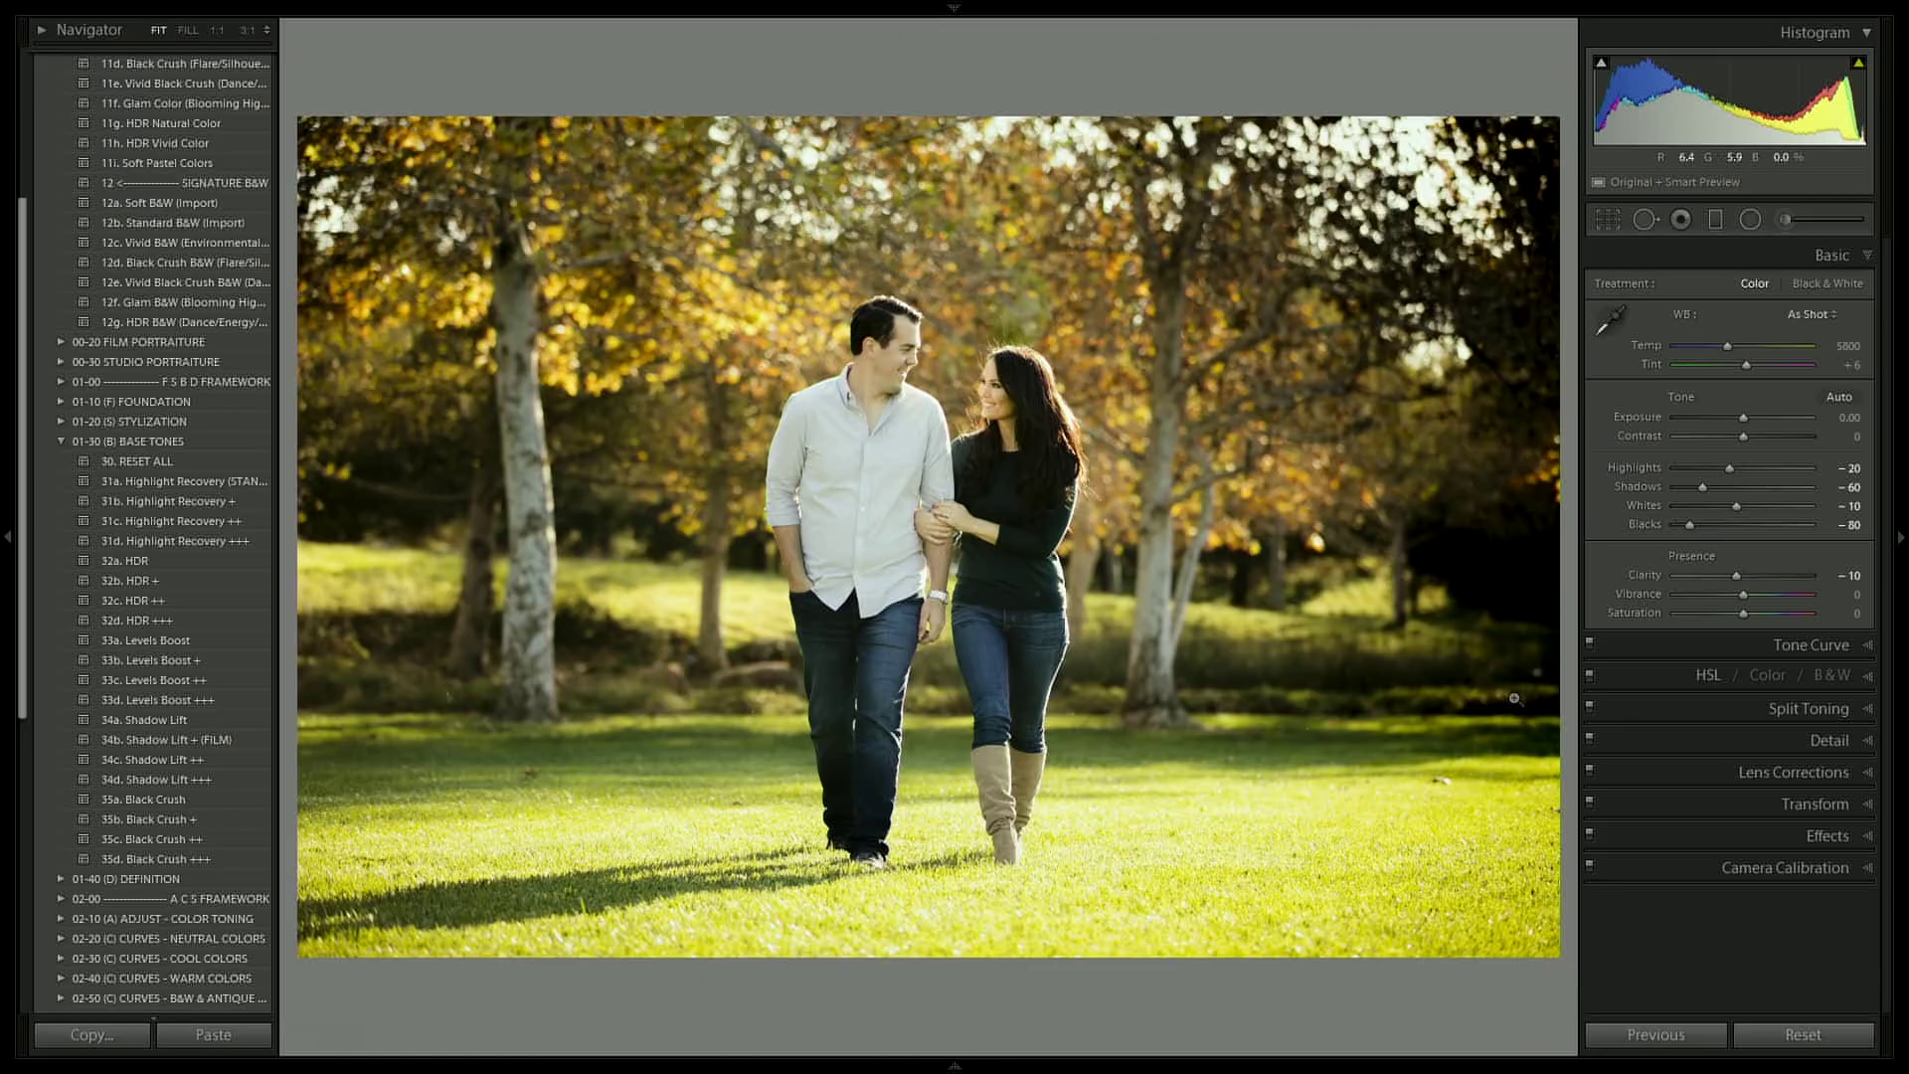
Step: Open the dark photo of the couple on the balcony and apply the 11b Standard Color (Import) preset
key("Right")
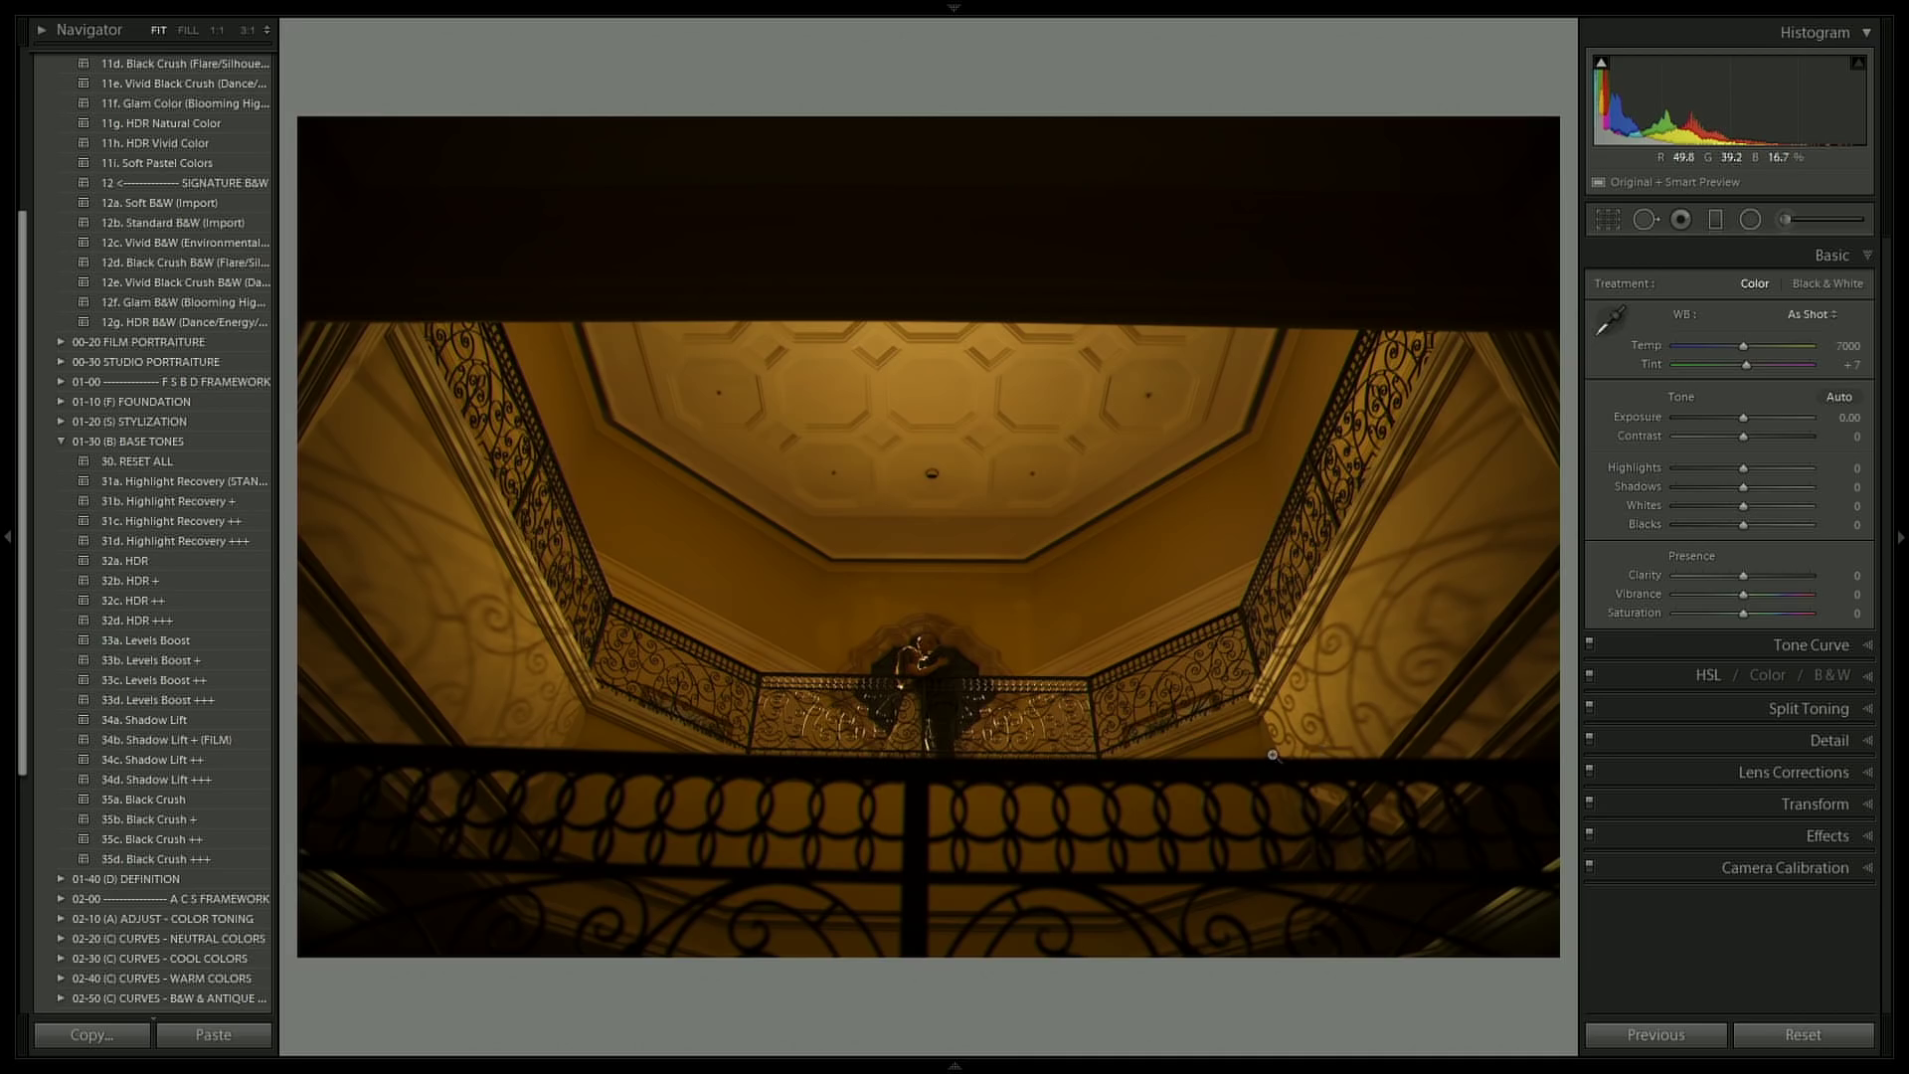
key("alt+Tab")
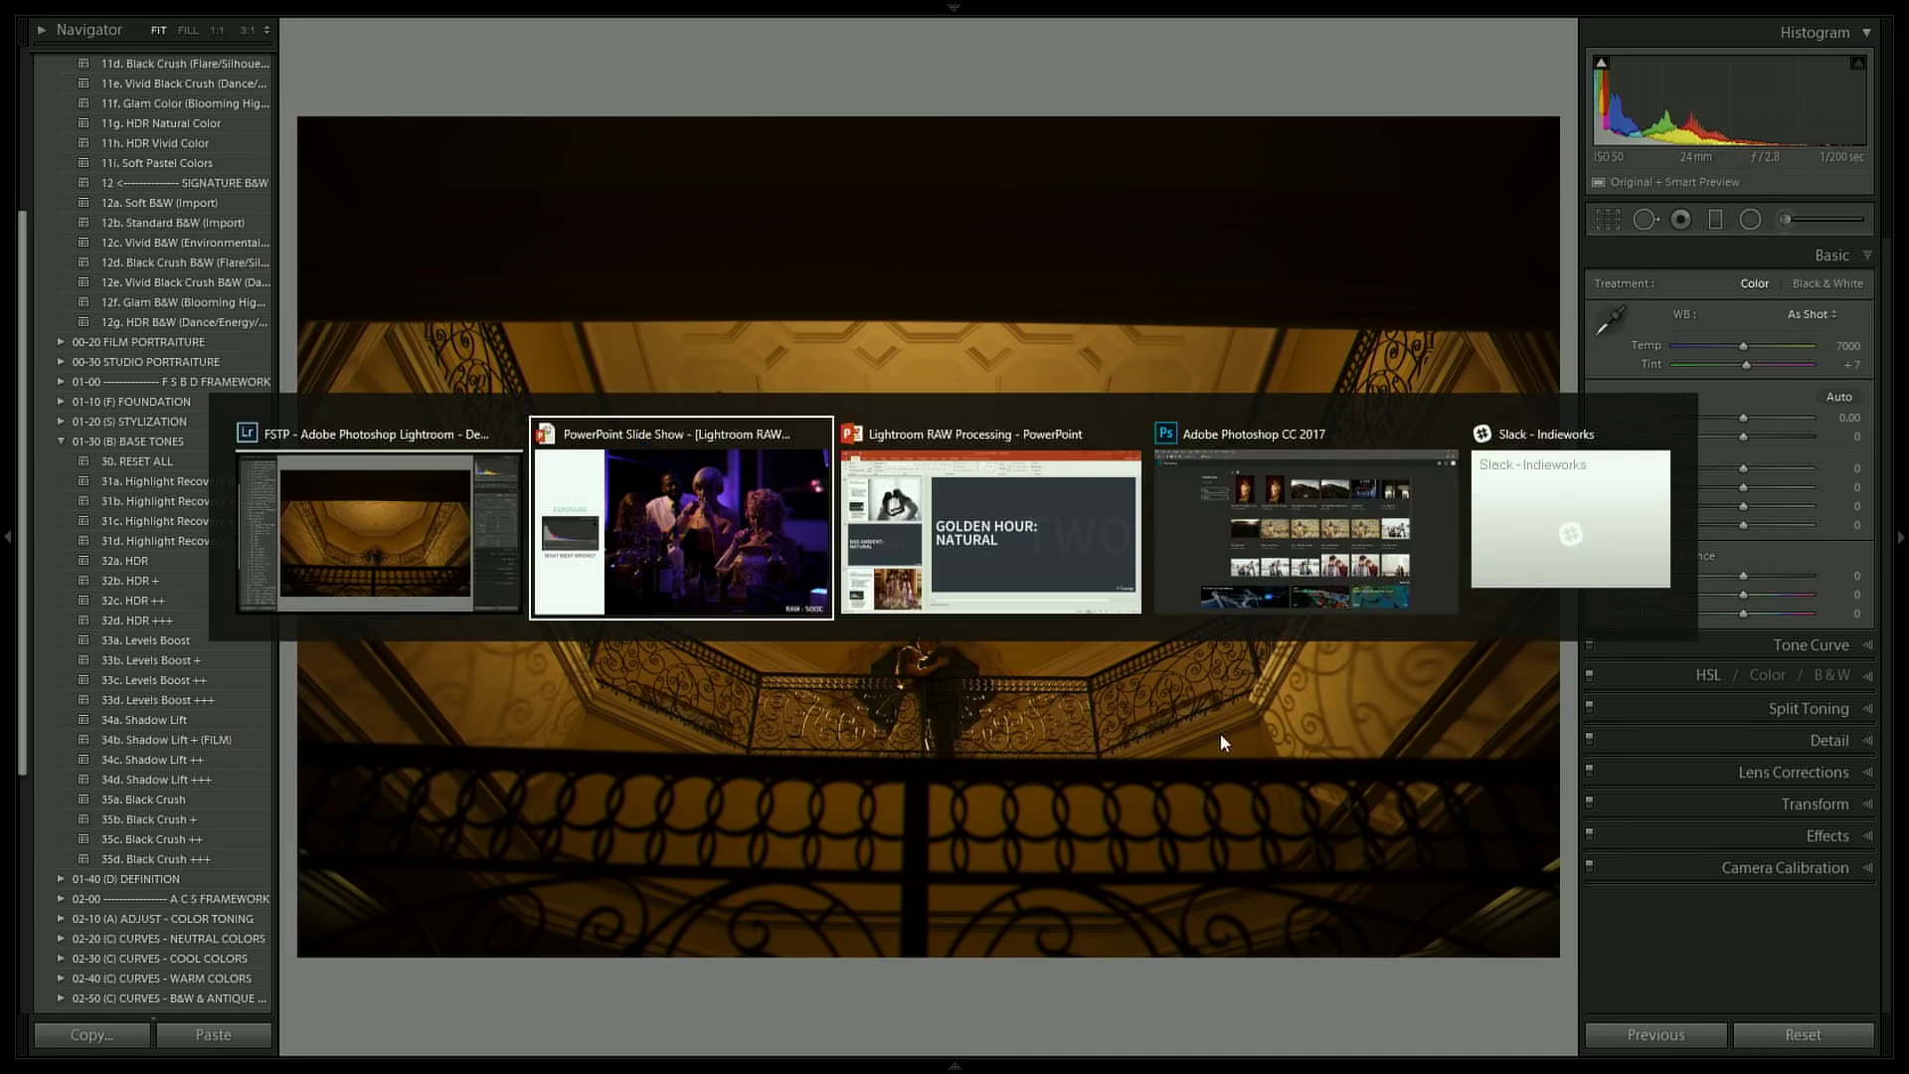
key("Escape")
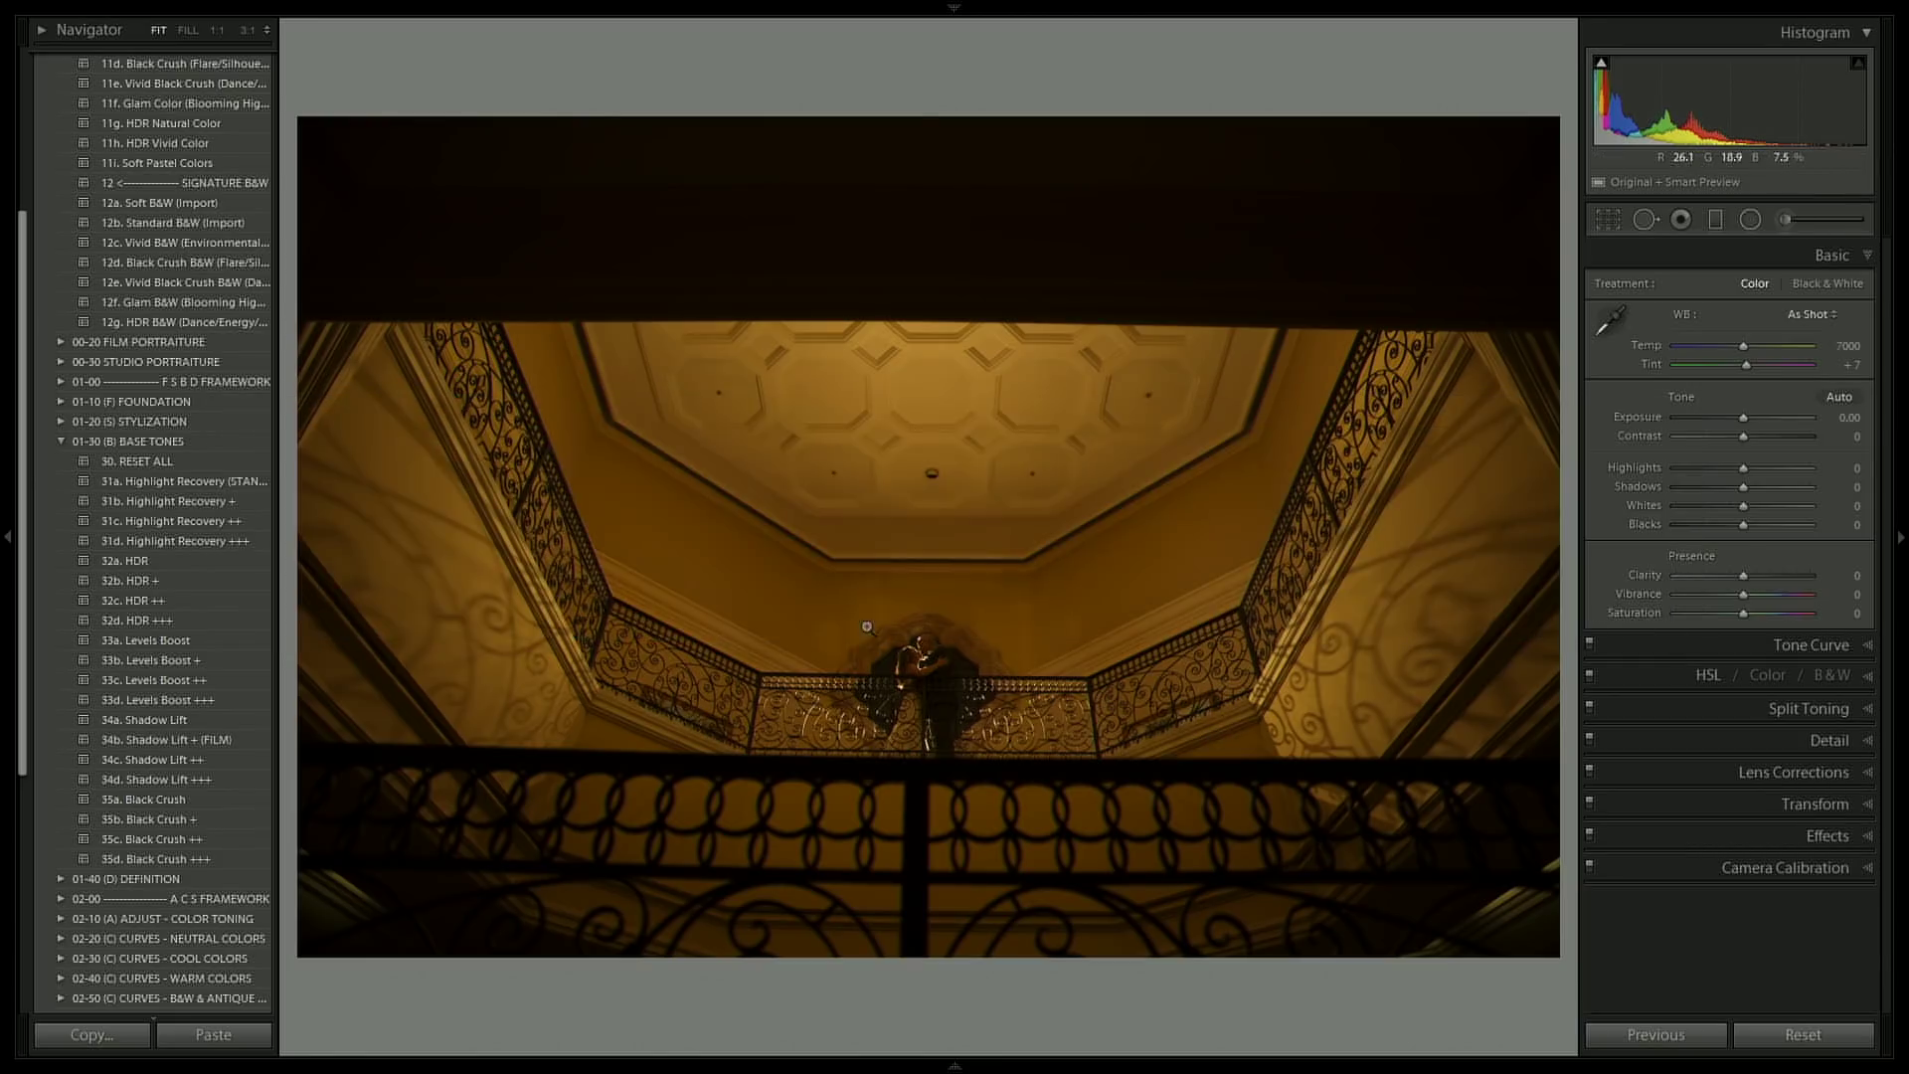
key("r")
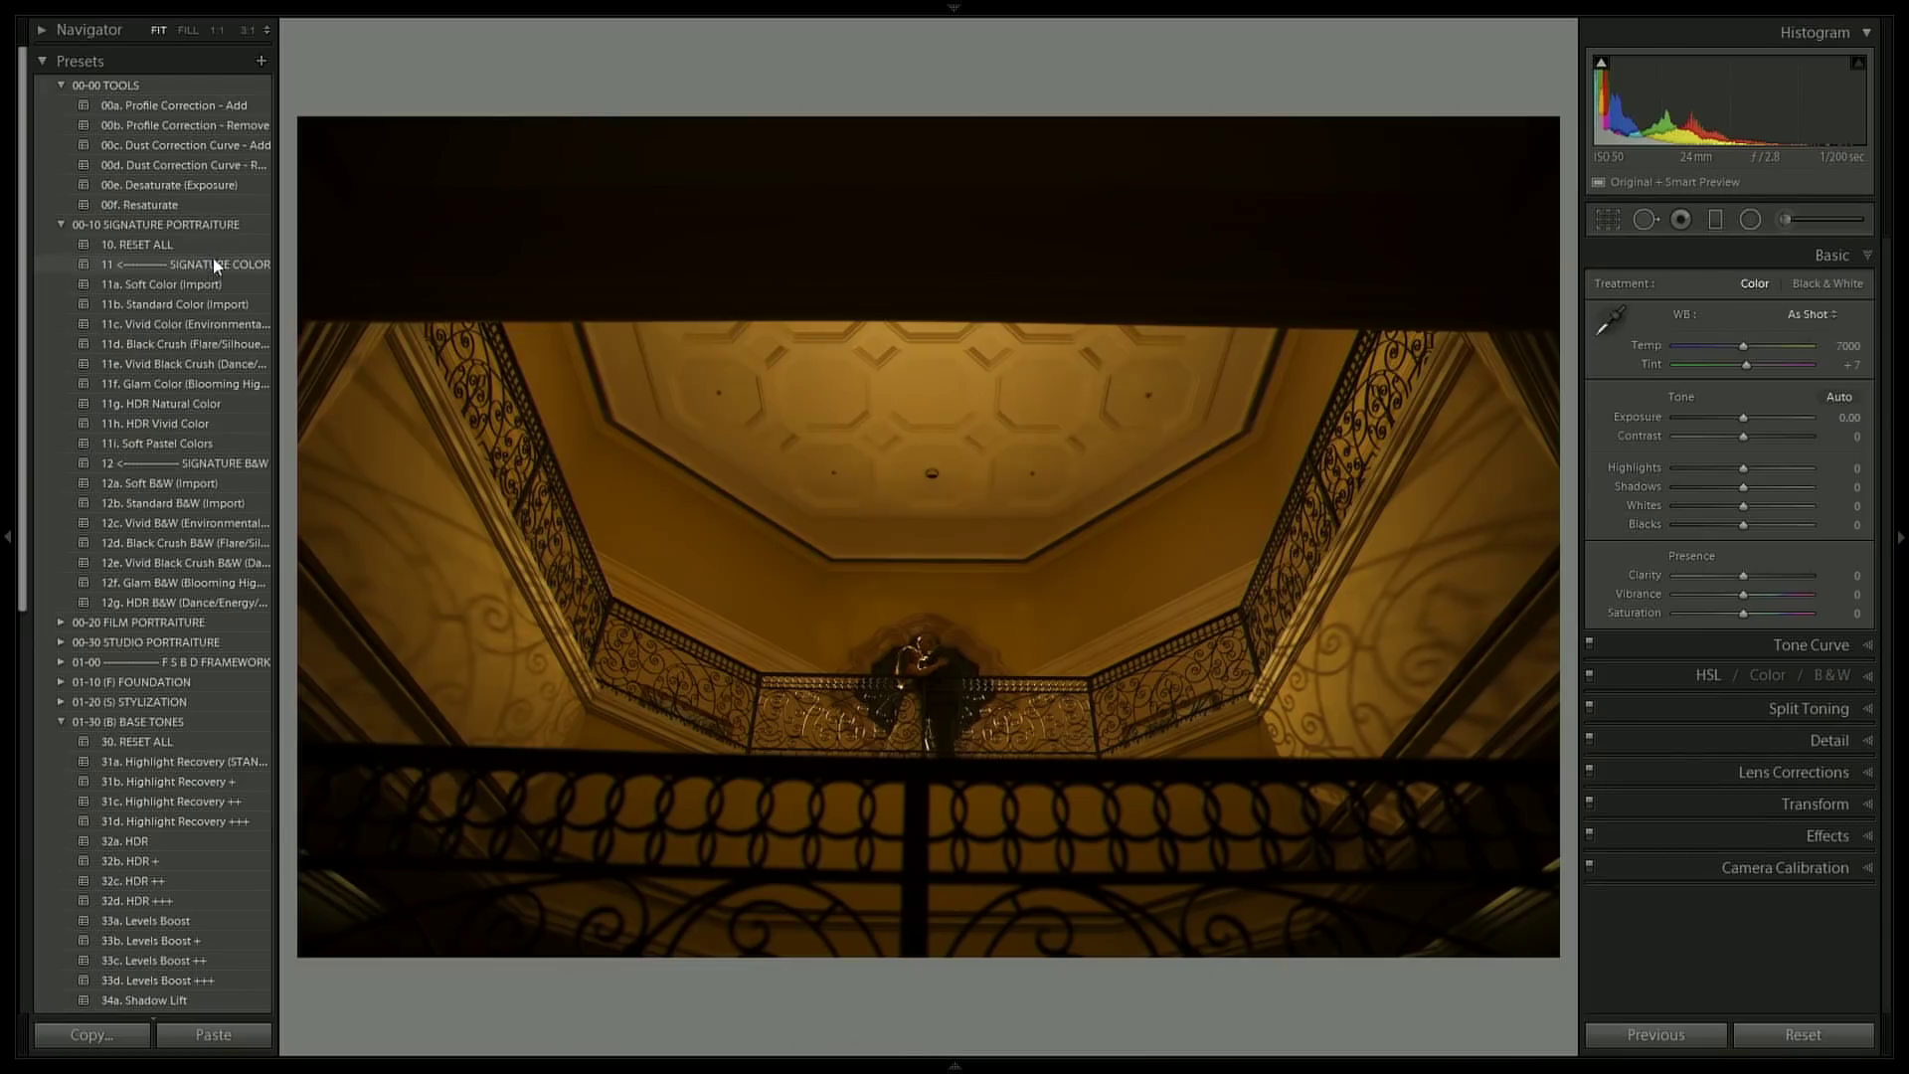
left_click(213, 284)
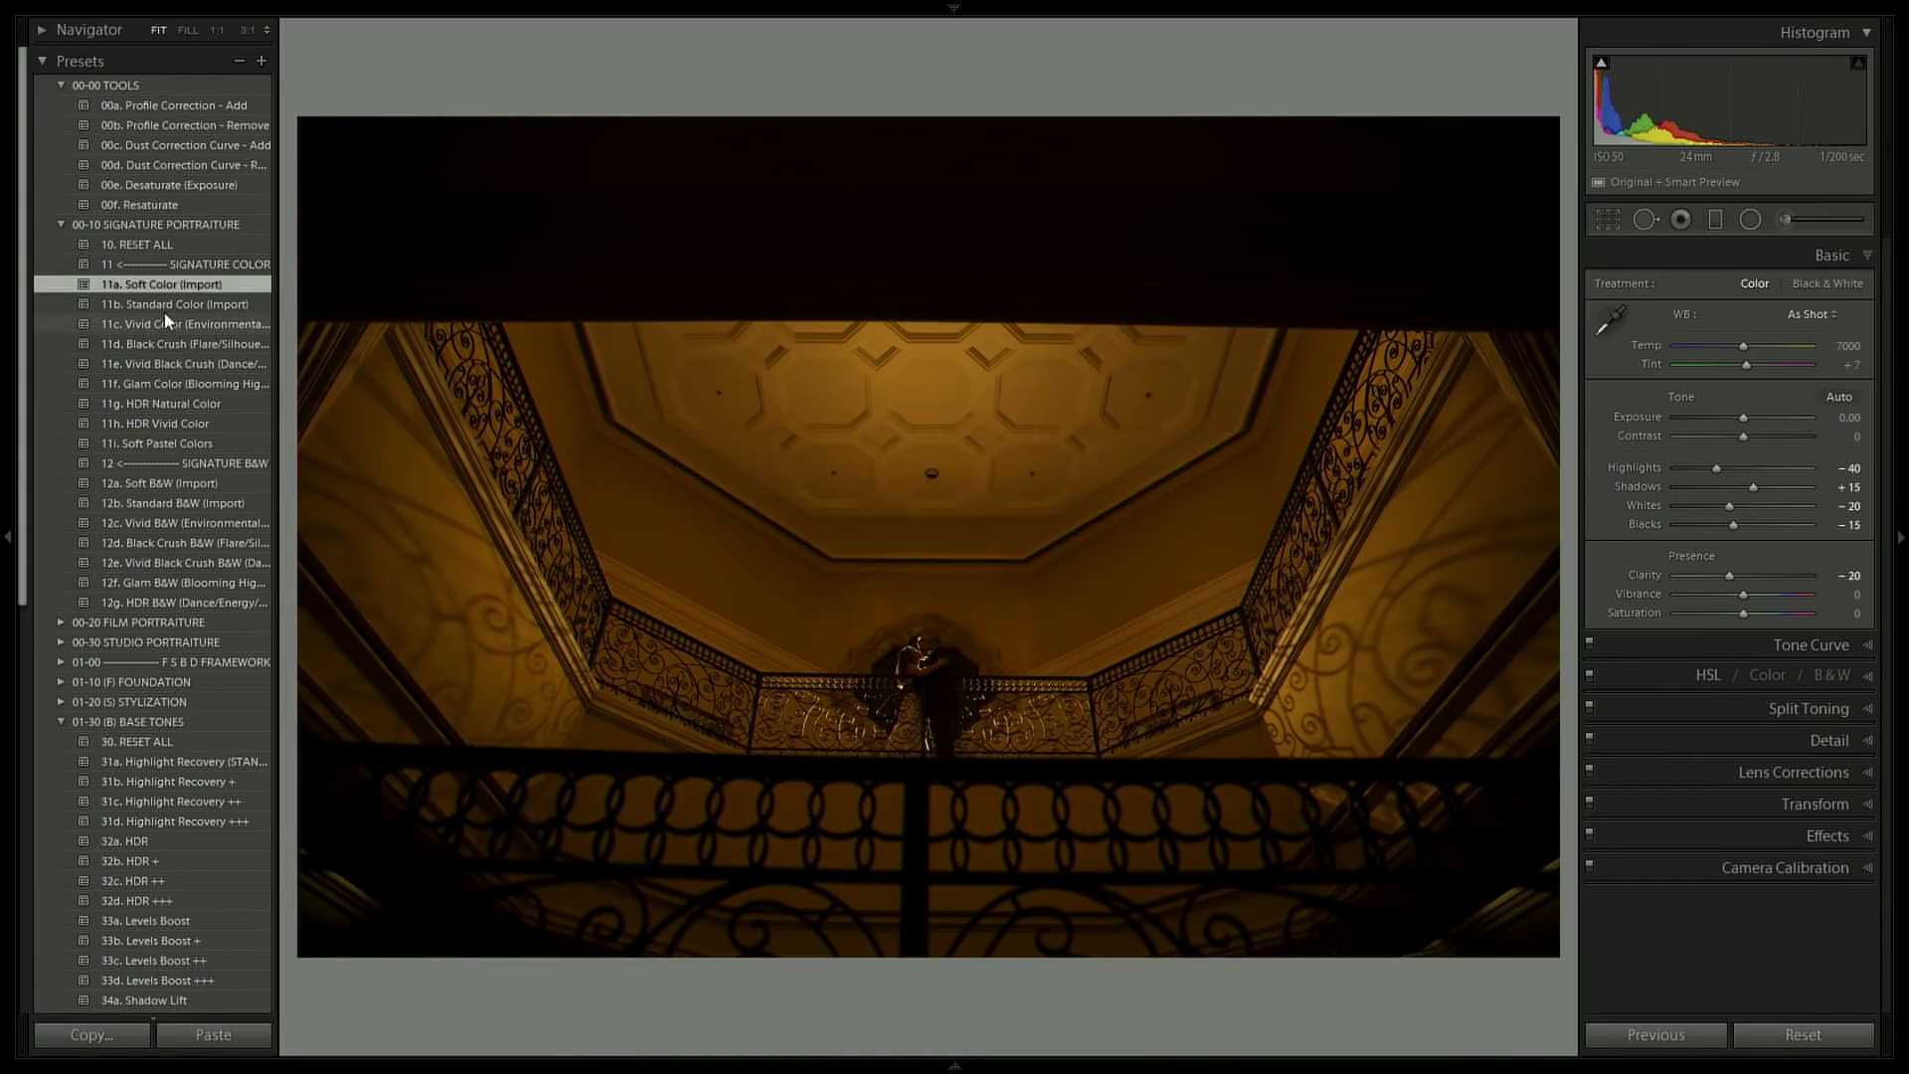
left_click(176, 305)
Step: Straighten the balcony photo with Crop & Straighten, trying automatic levelling and then rotating it slightly by hand
key("r")
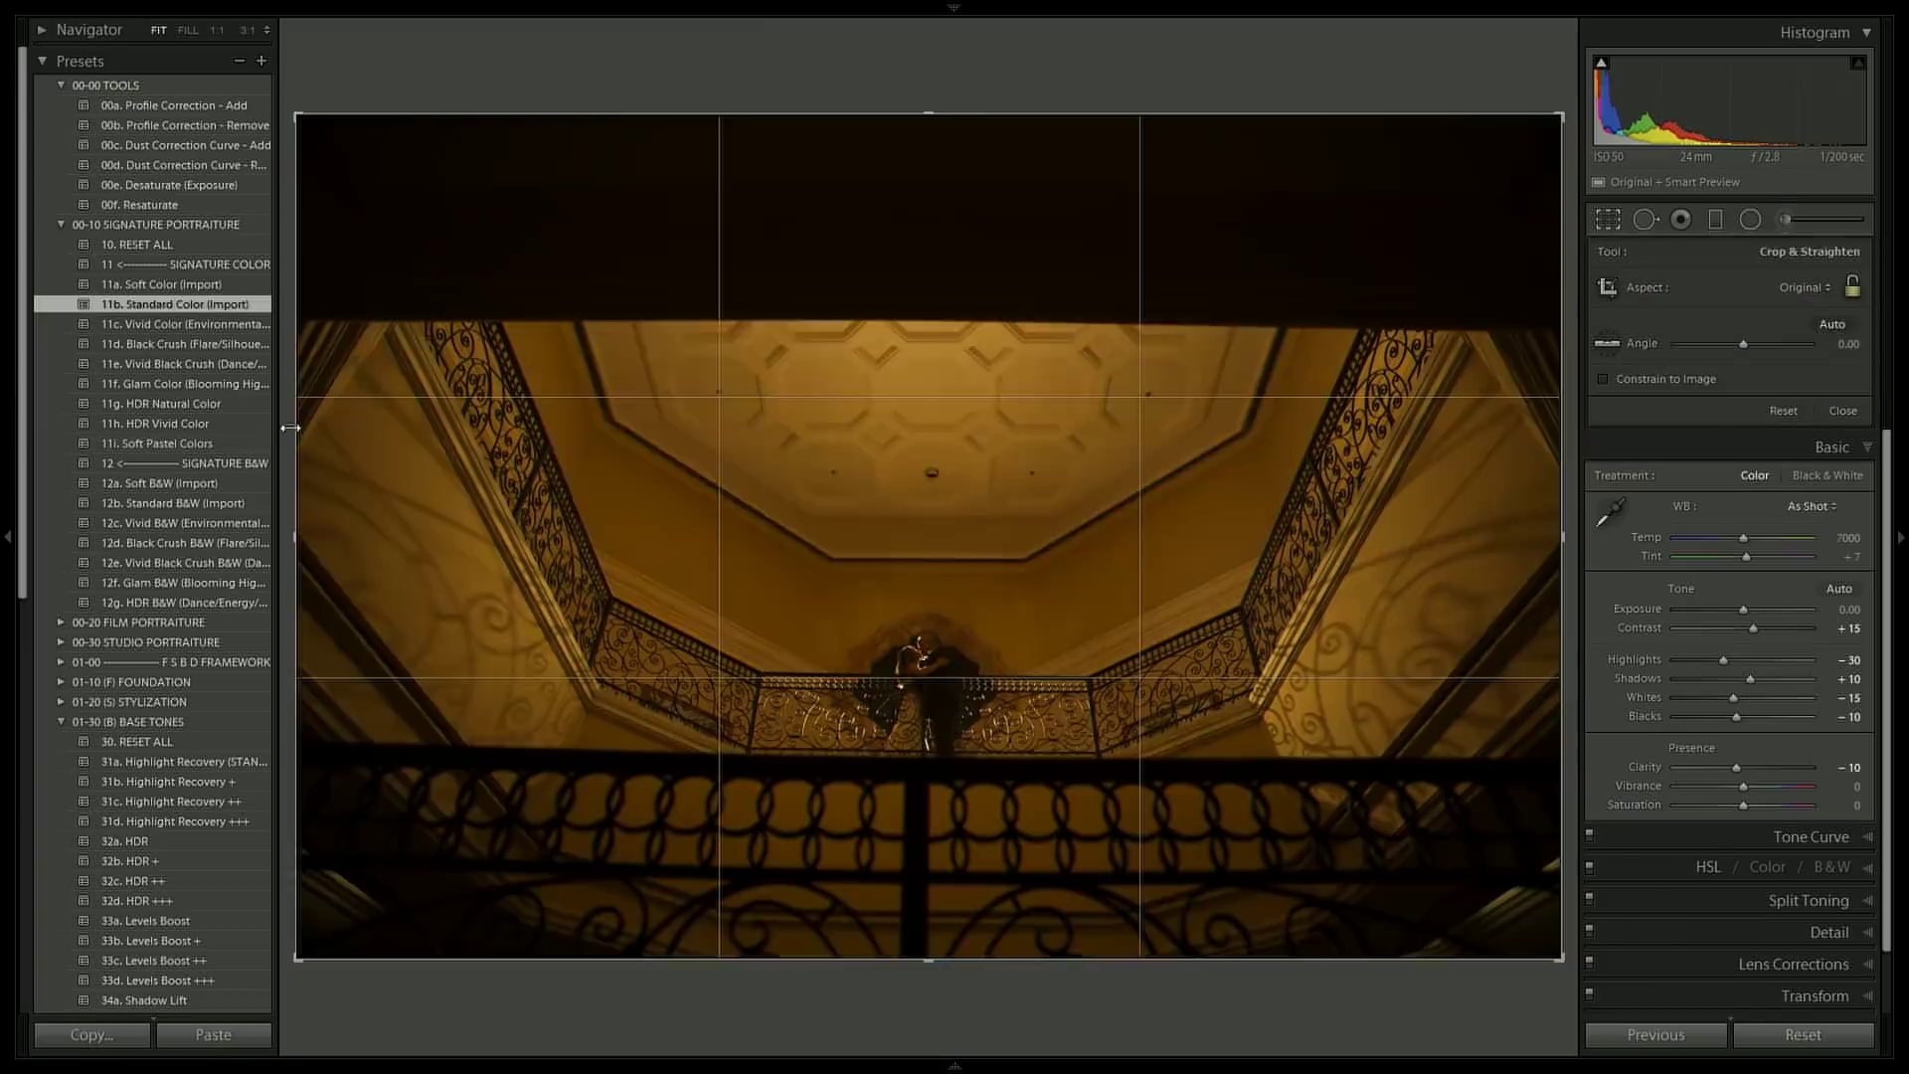
left_click_drag(290, 428, 288, 445)
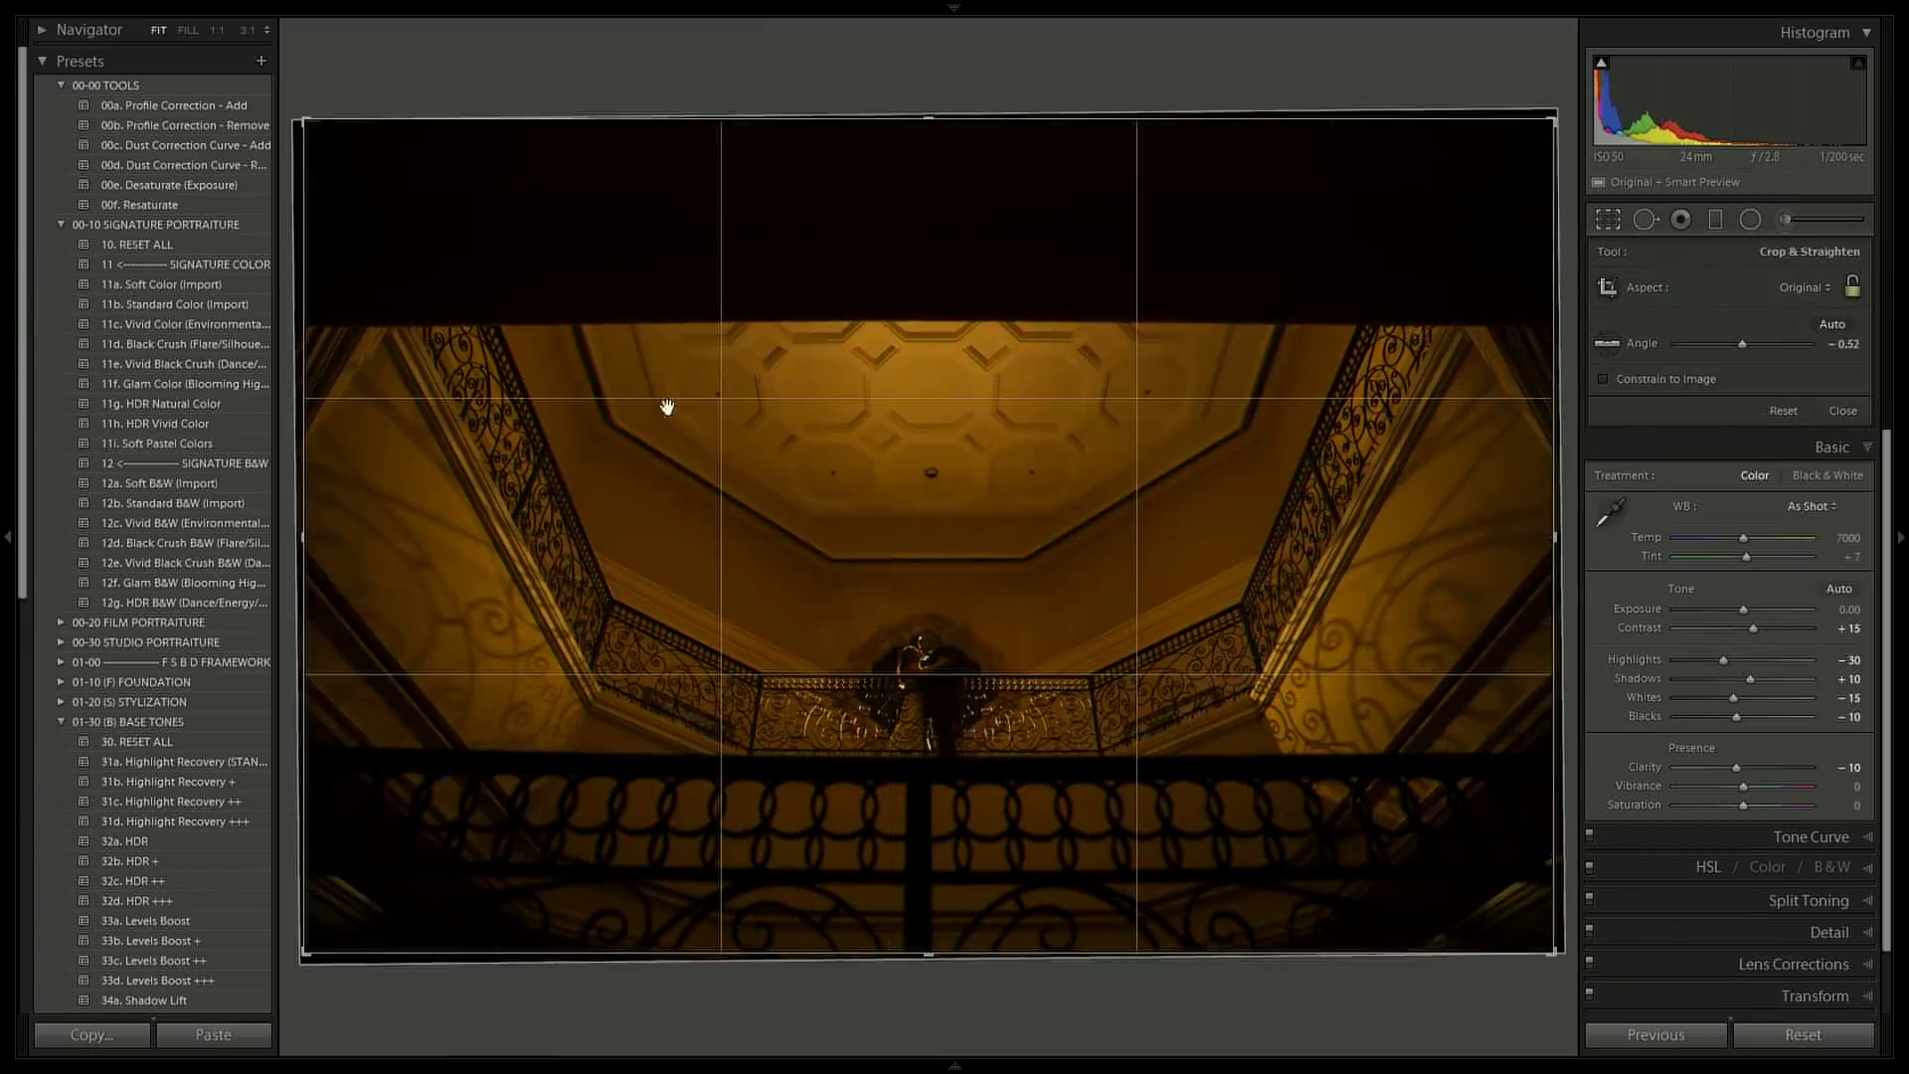
left_click(1835, 325)
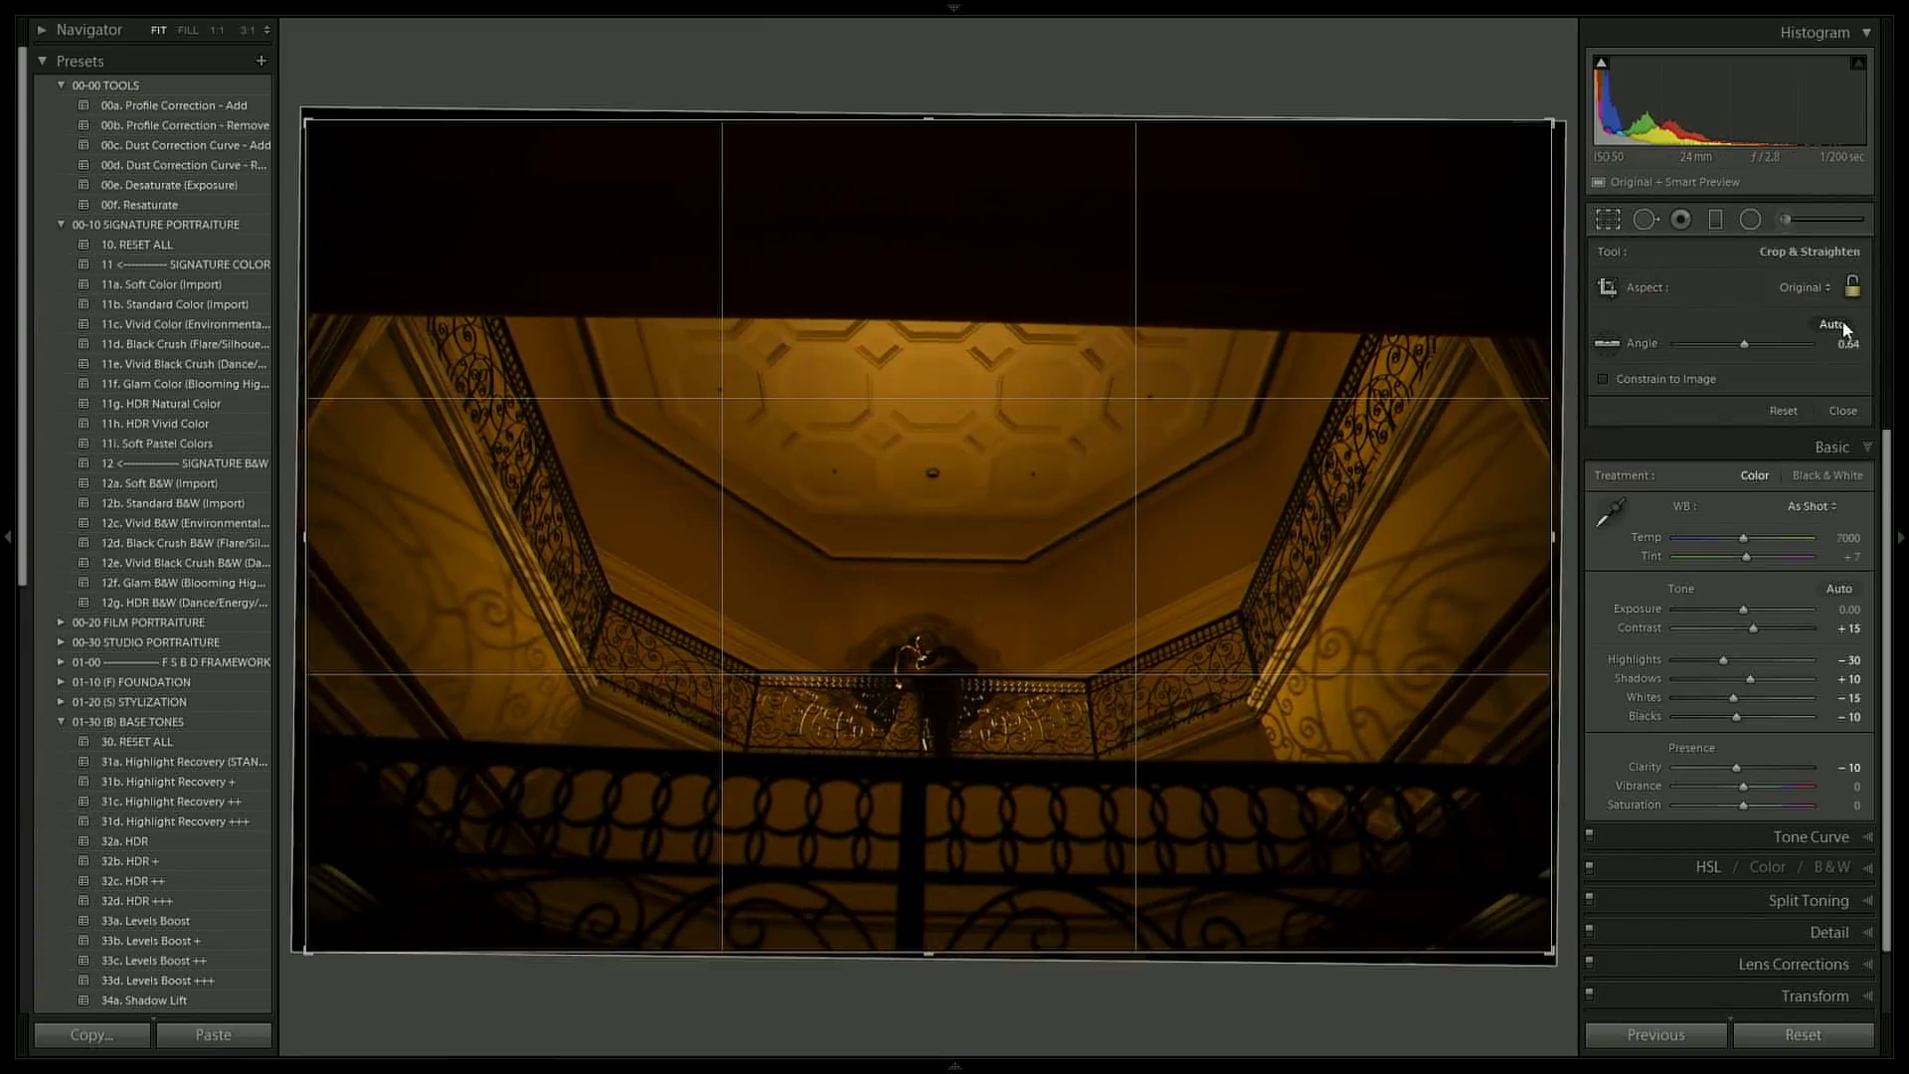
left_click_drag(296, 438, 291, 461)
key("Return")
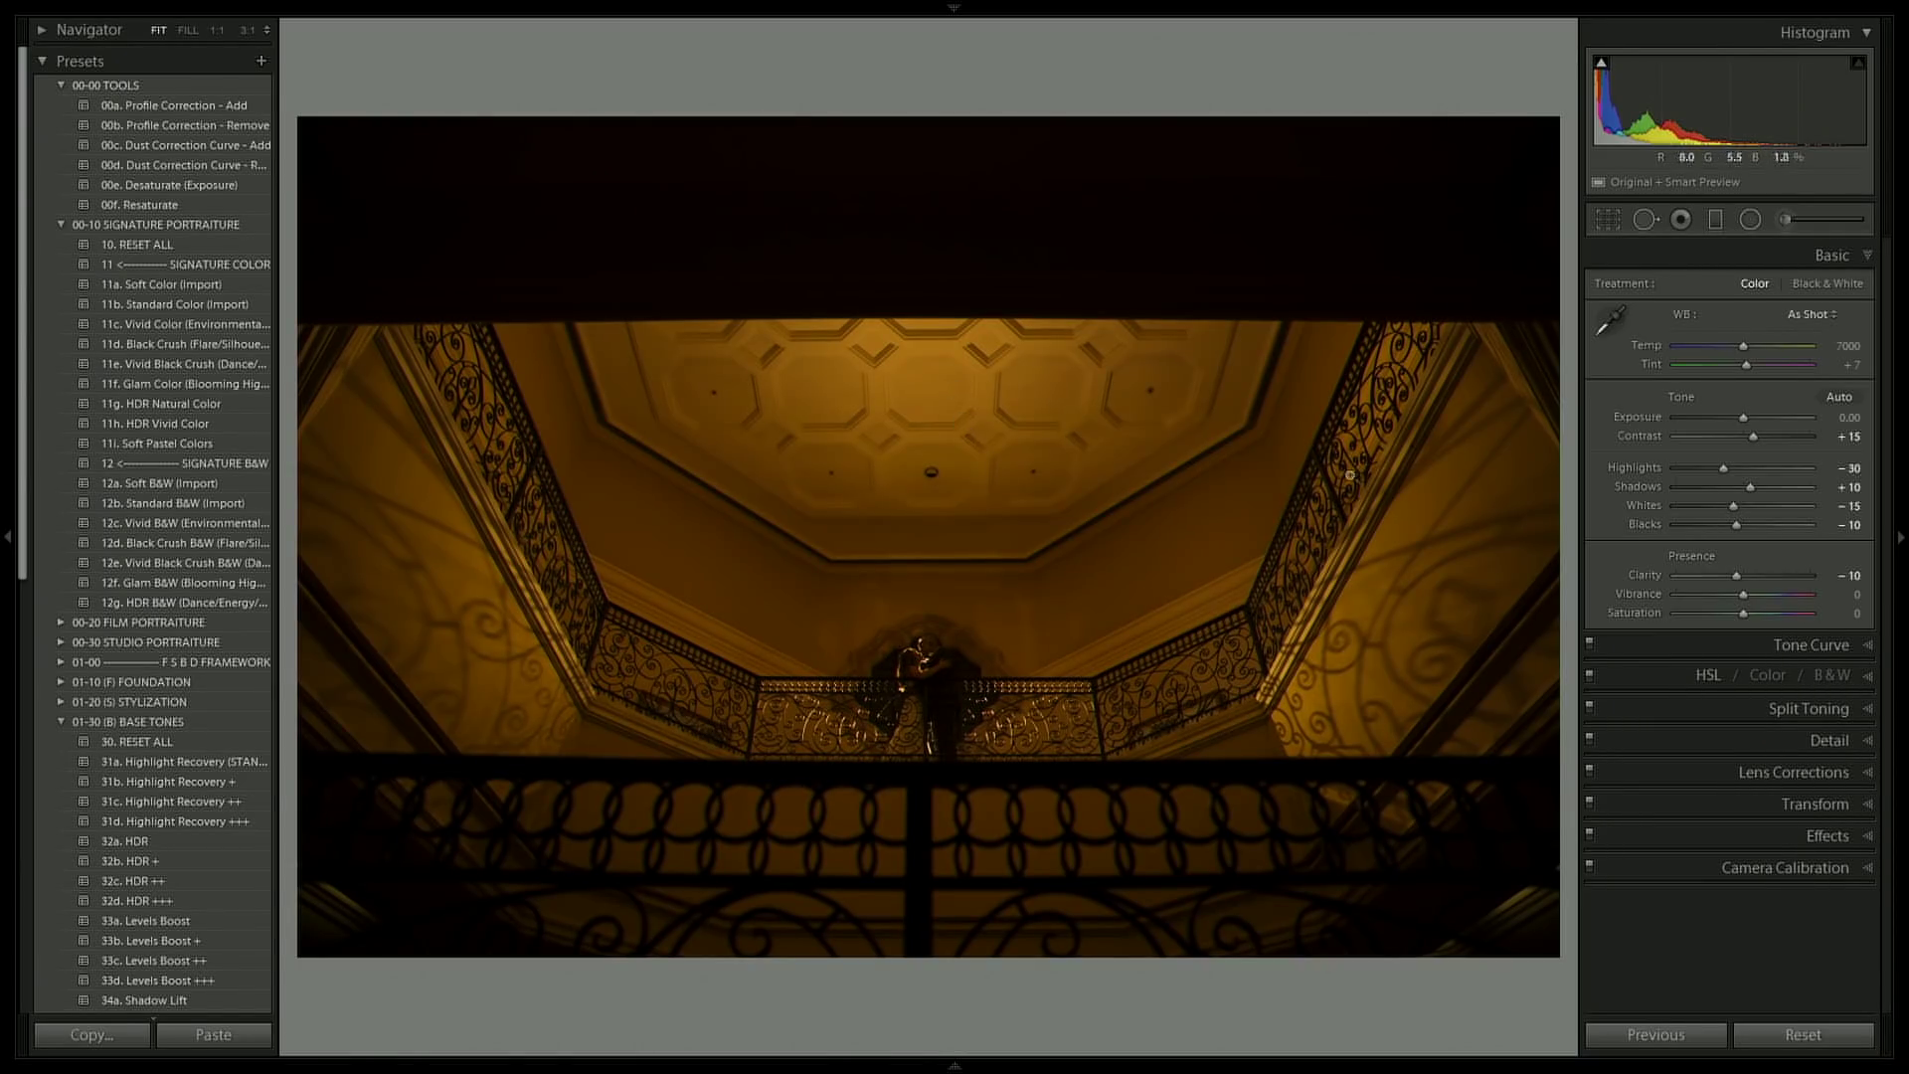
Step: Raise the balcony photo's overall exposure to +1.03
left_click(1751, 218)
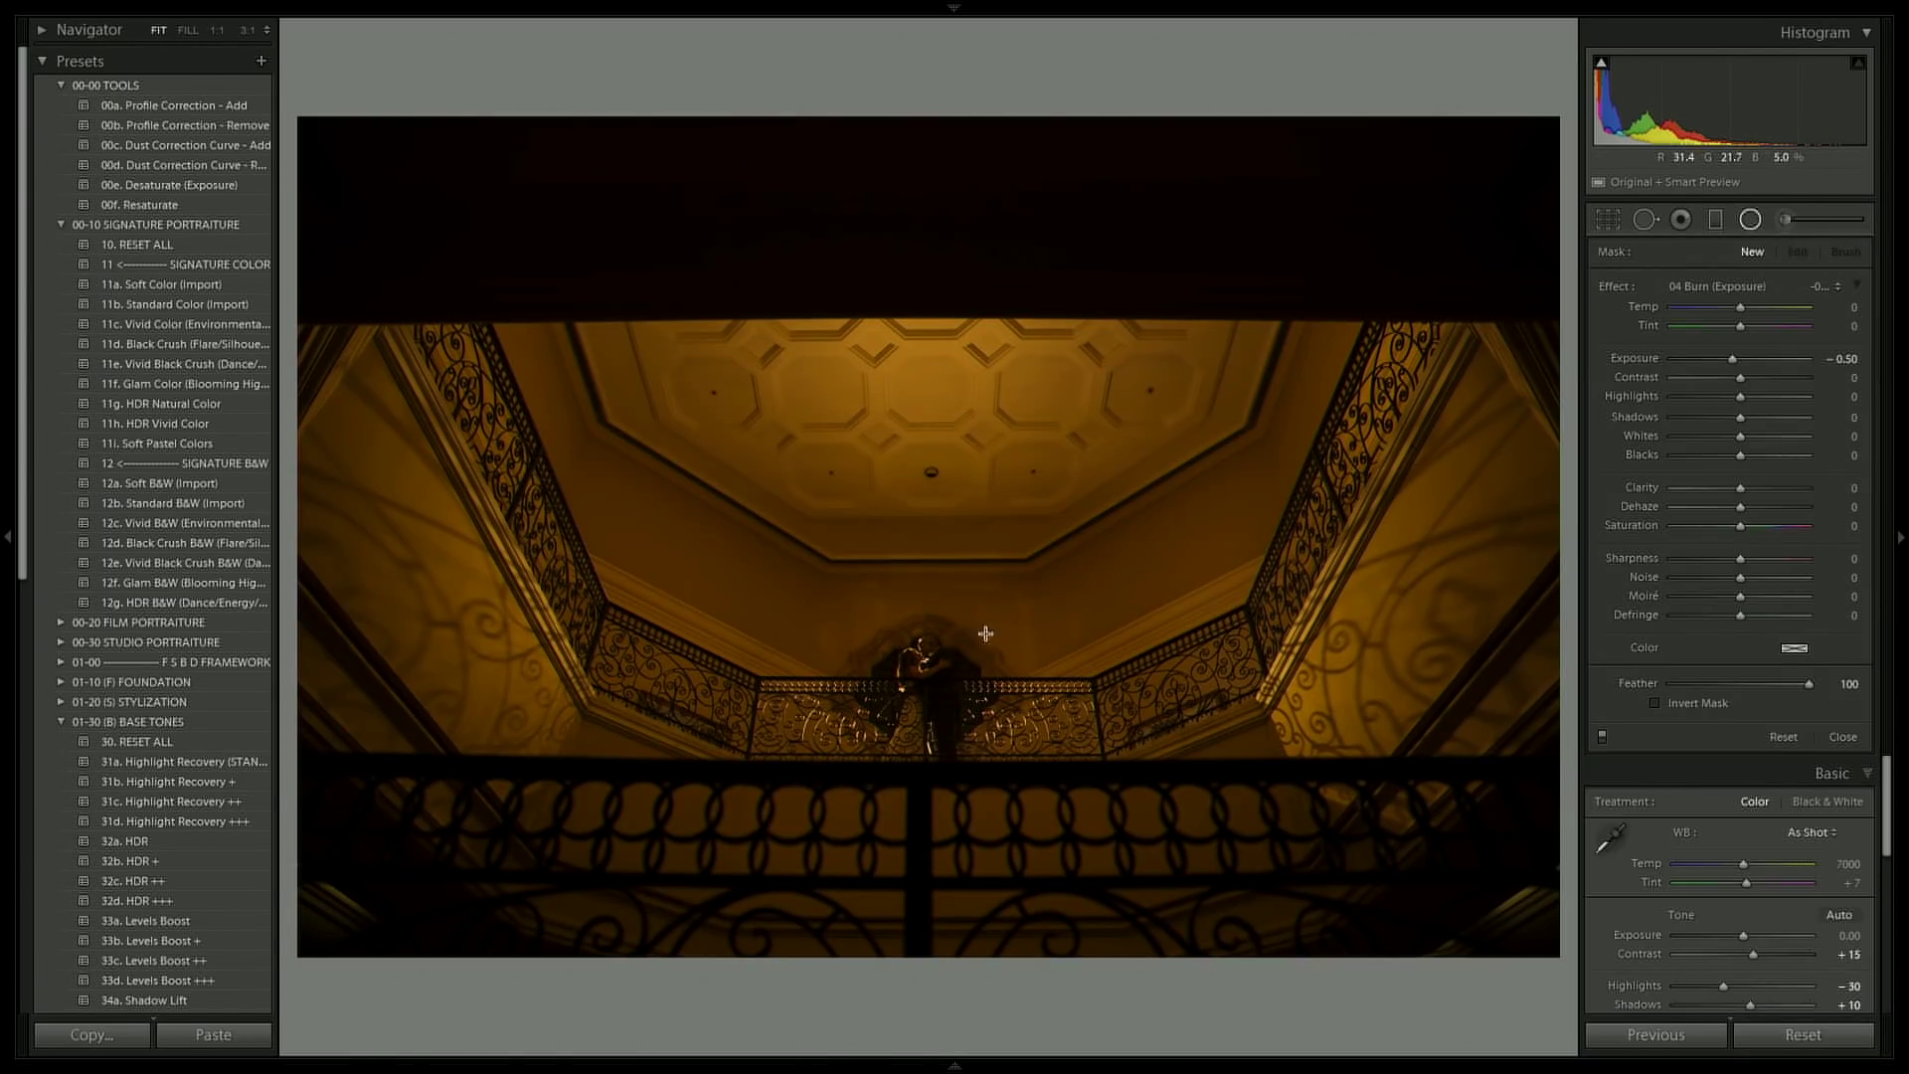
left_click(1748, 221)
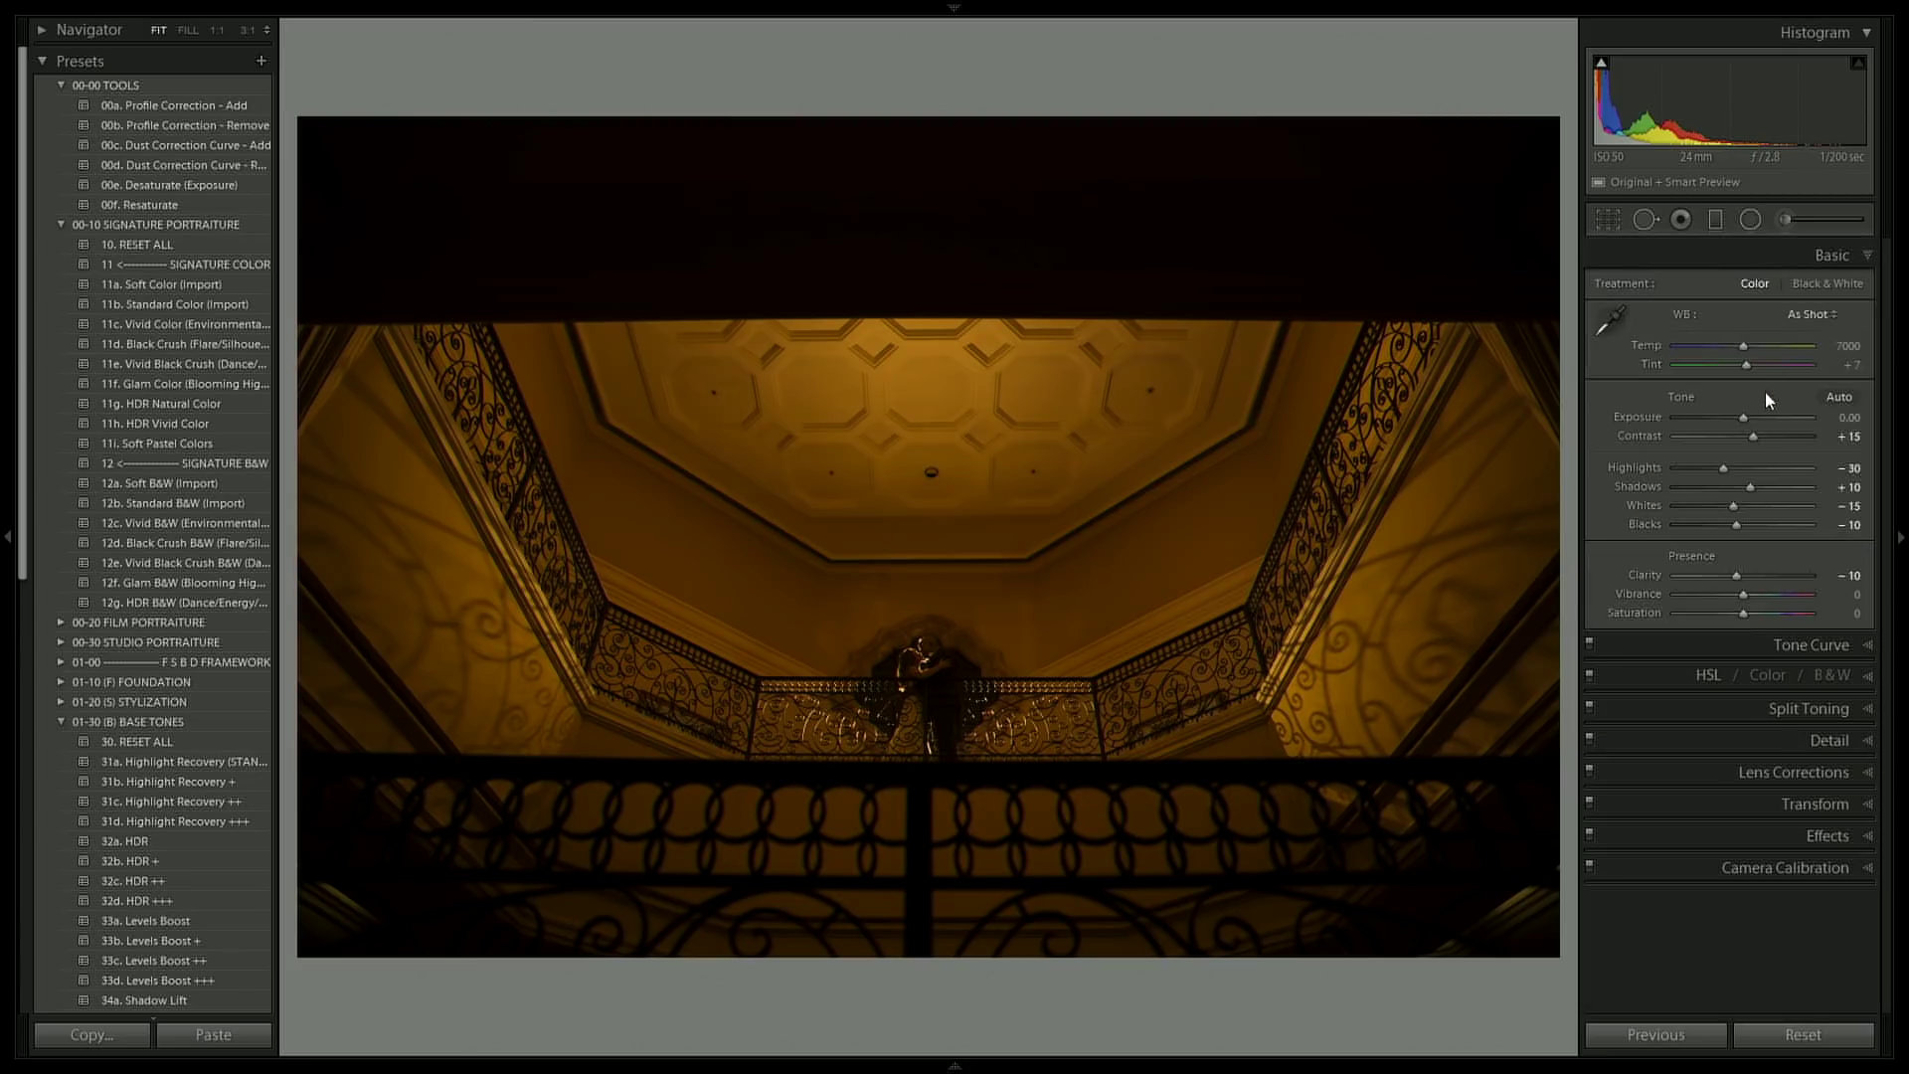
left_click_drag(1746, 420, 1756, 419)
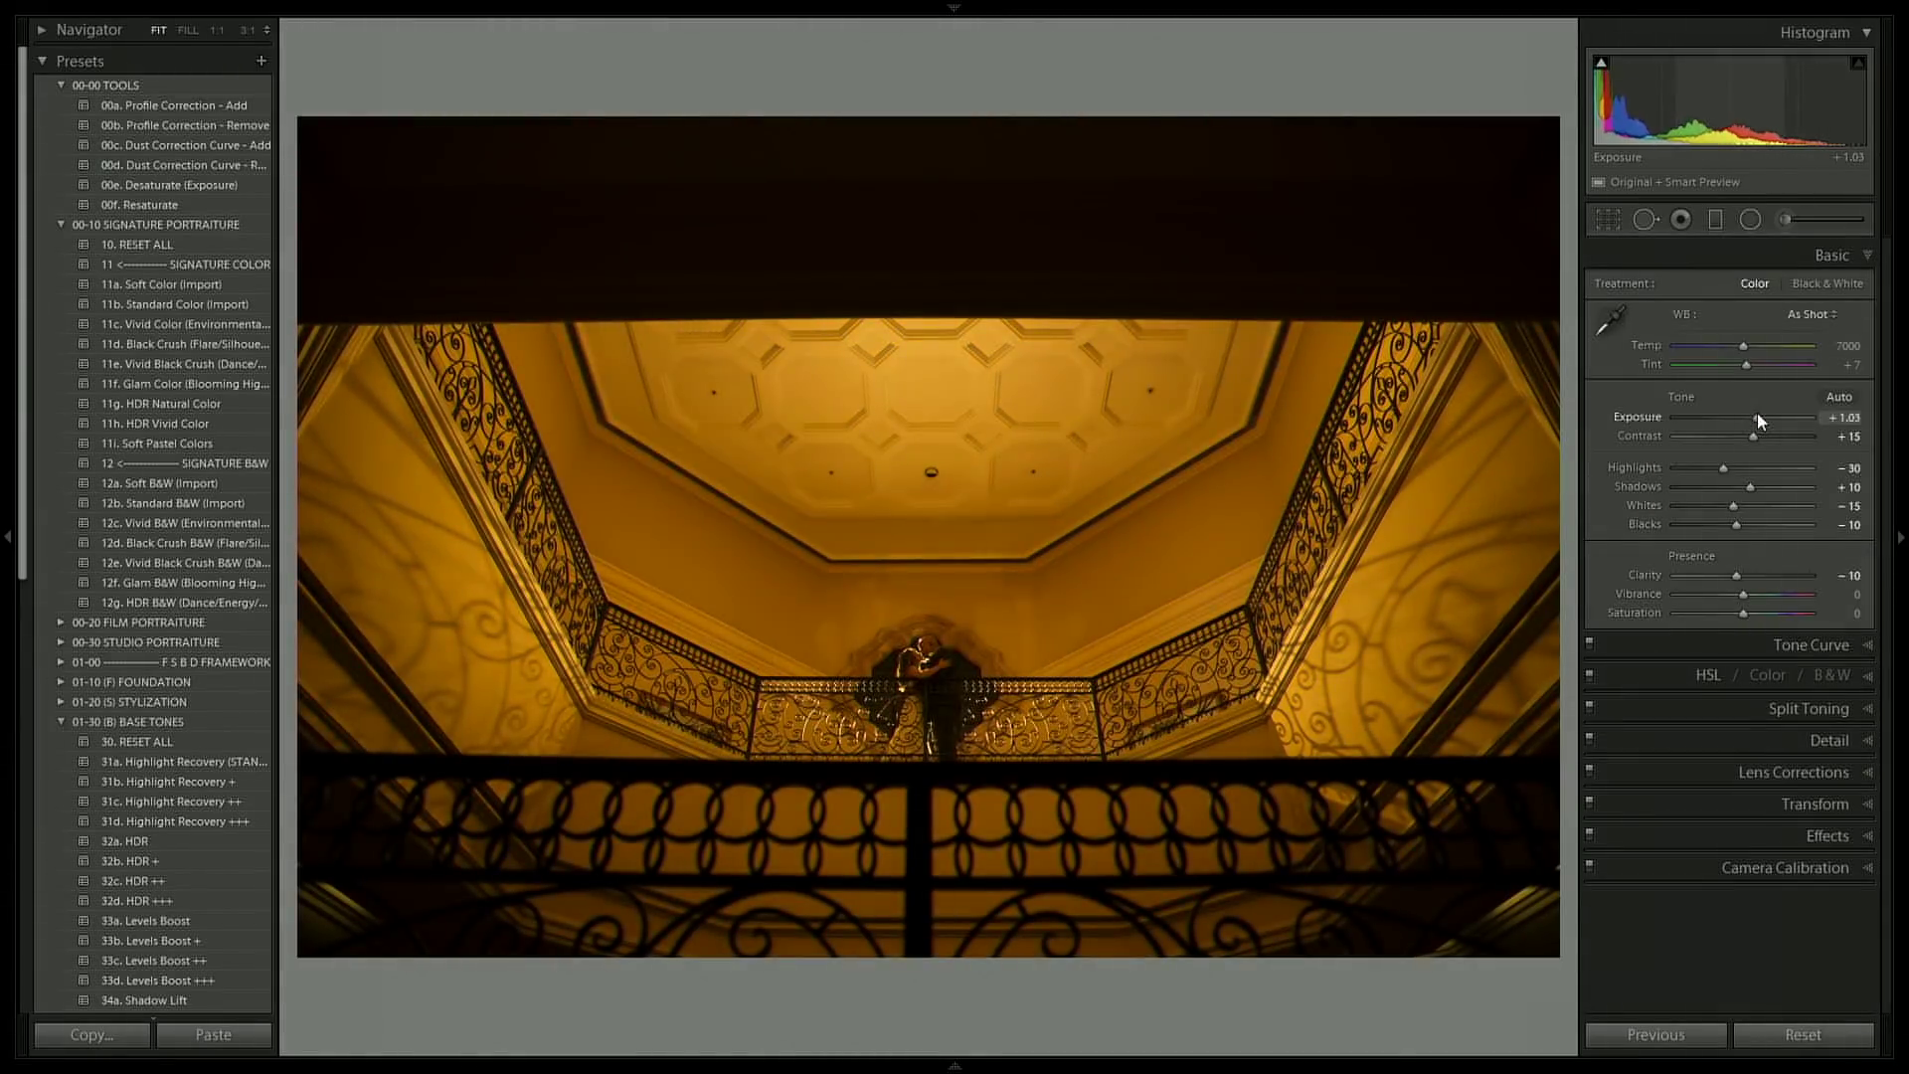
Step: Add a large radial filter centred on the balcony couple with its exposure at -1.88 and compare the result with the original
left_click(1751, 219)
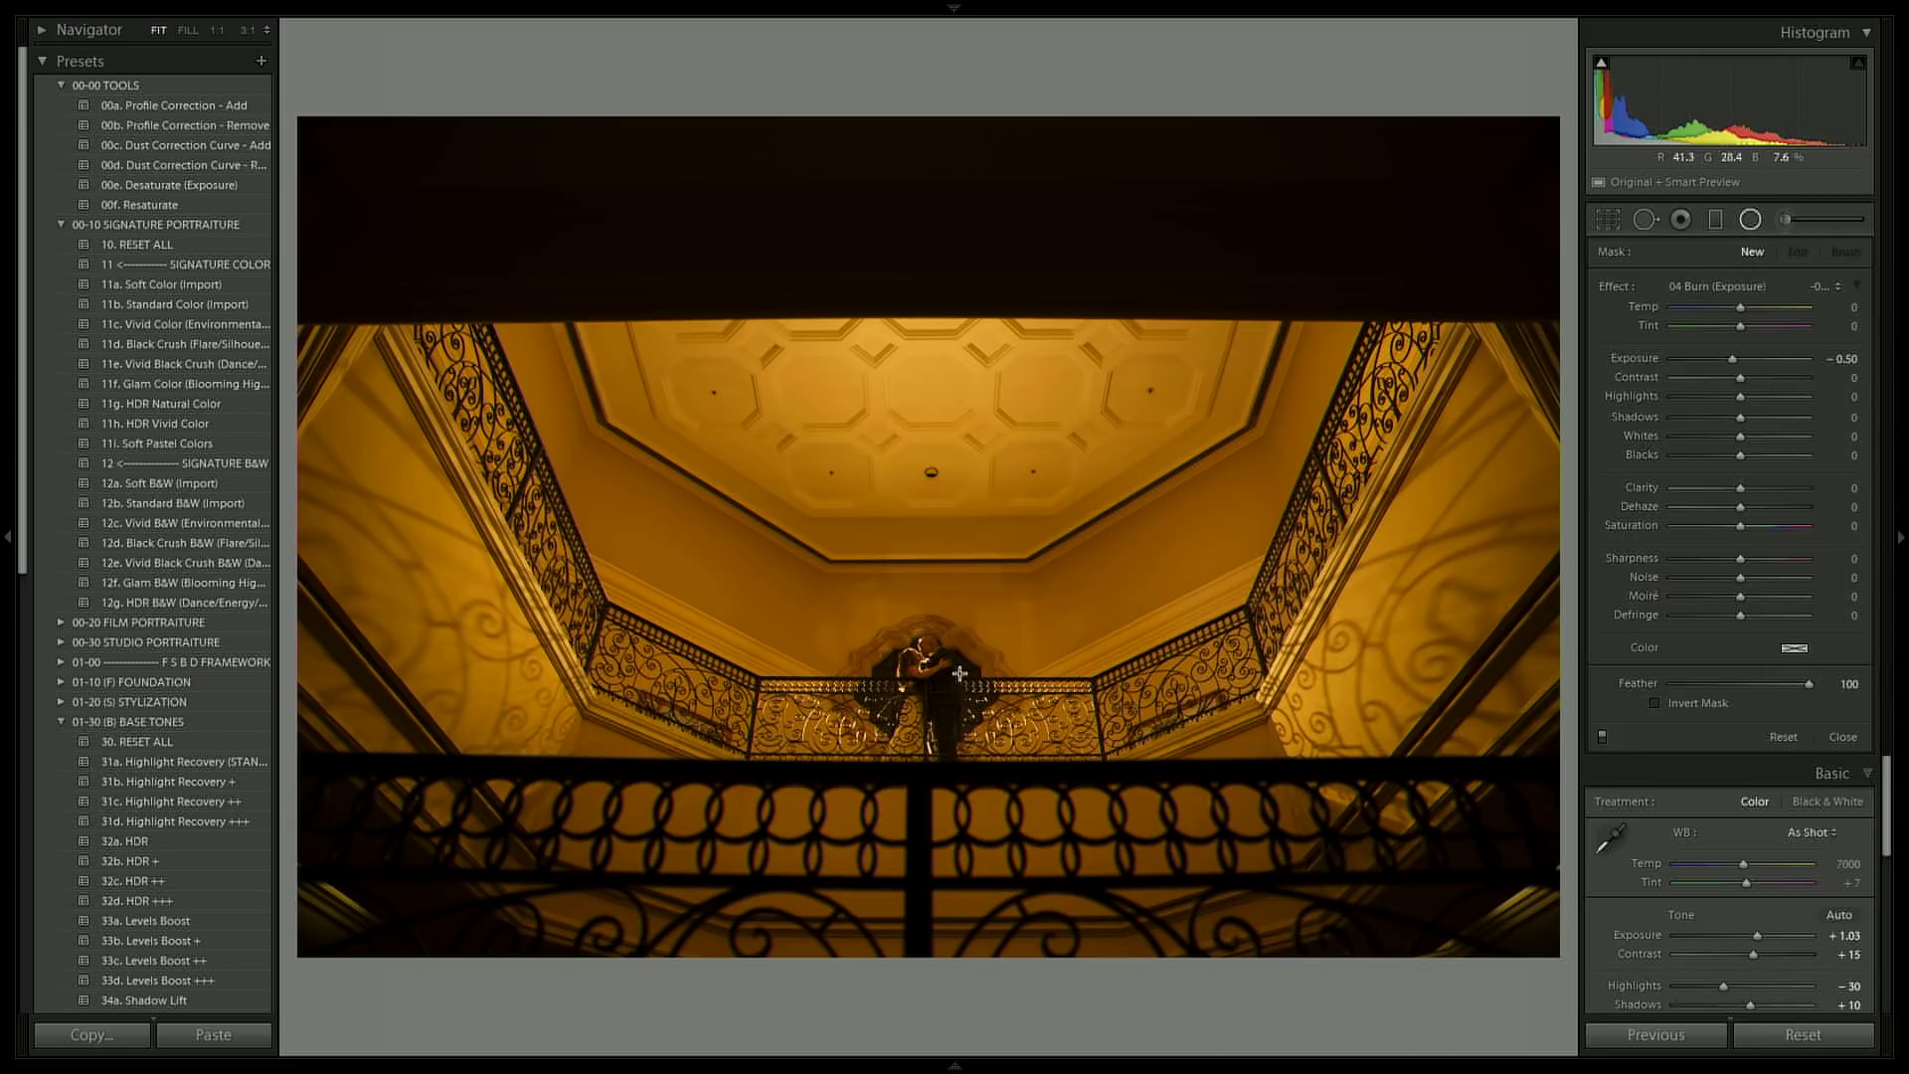
left_click_drag(922, 664, 1466, 1007)
left_click_drag(1733, 359, 1708, 355)
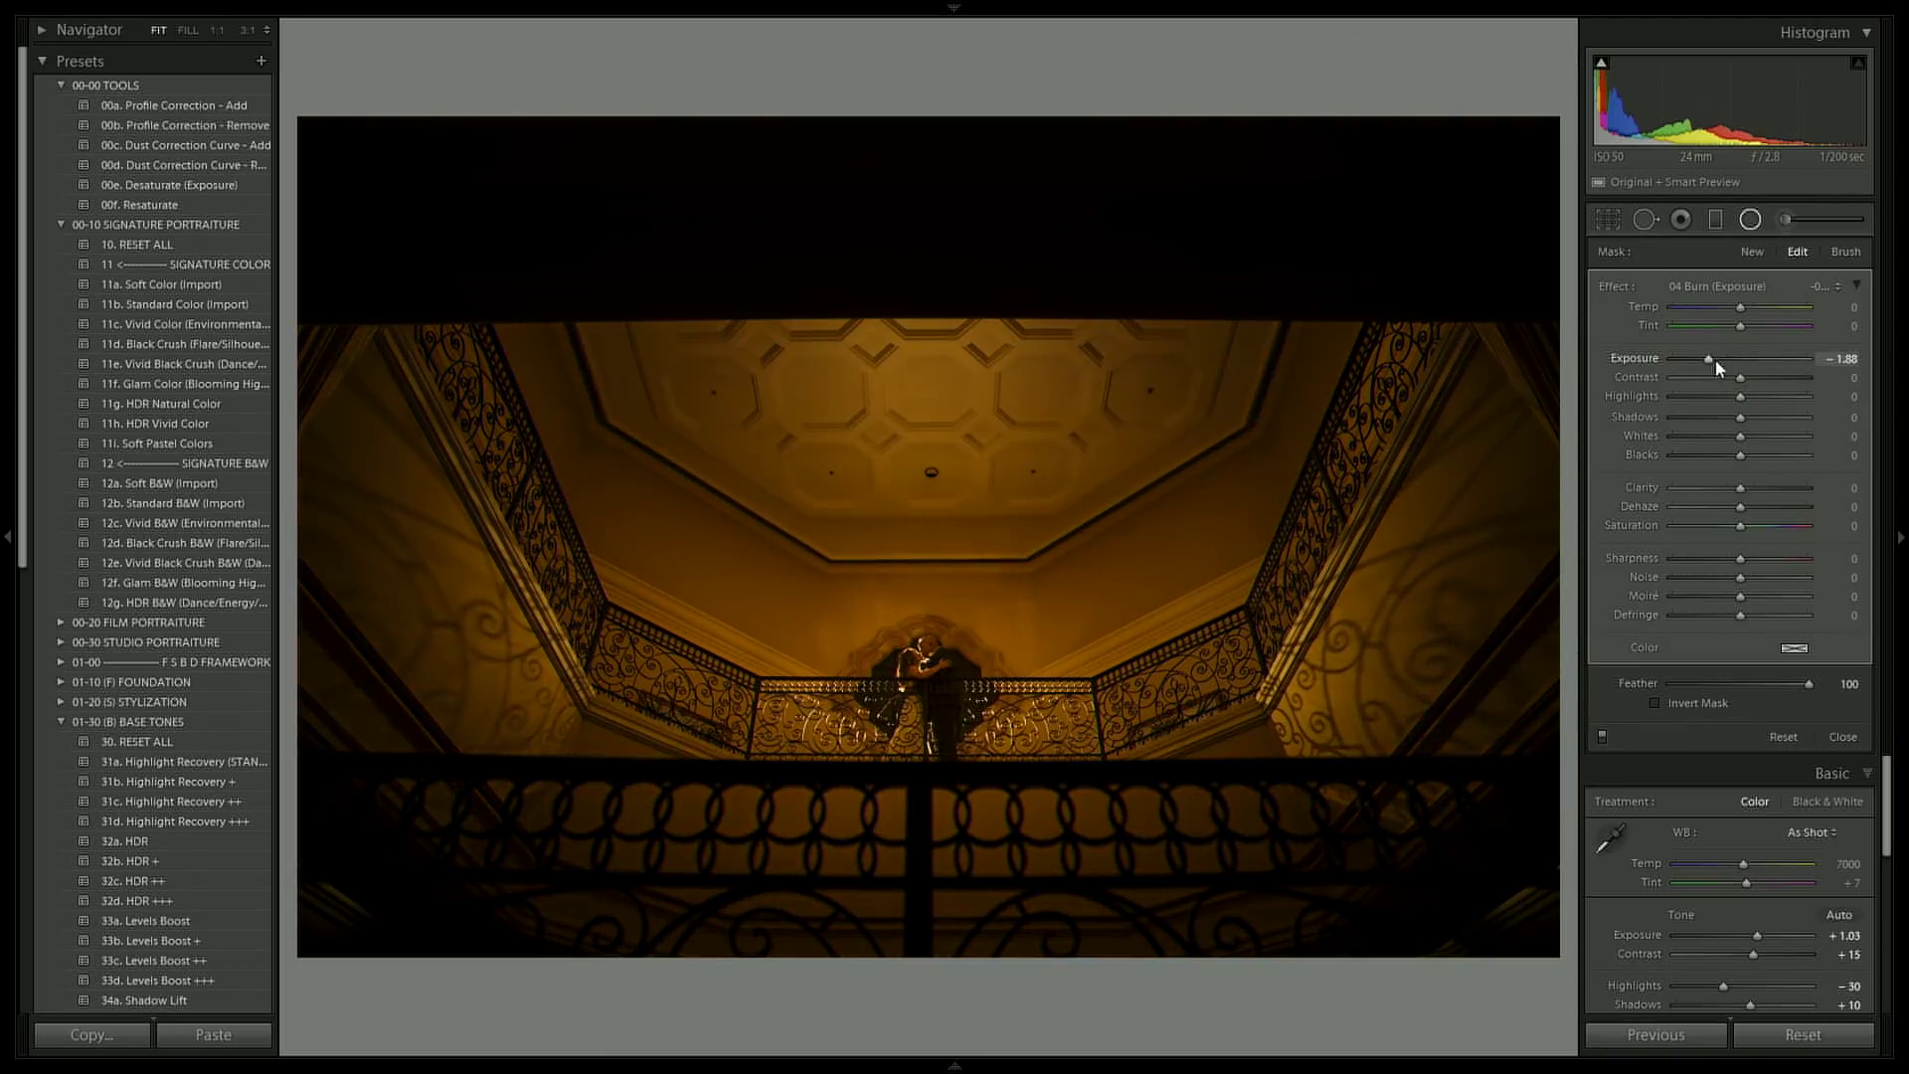
left_click(1750, 221)
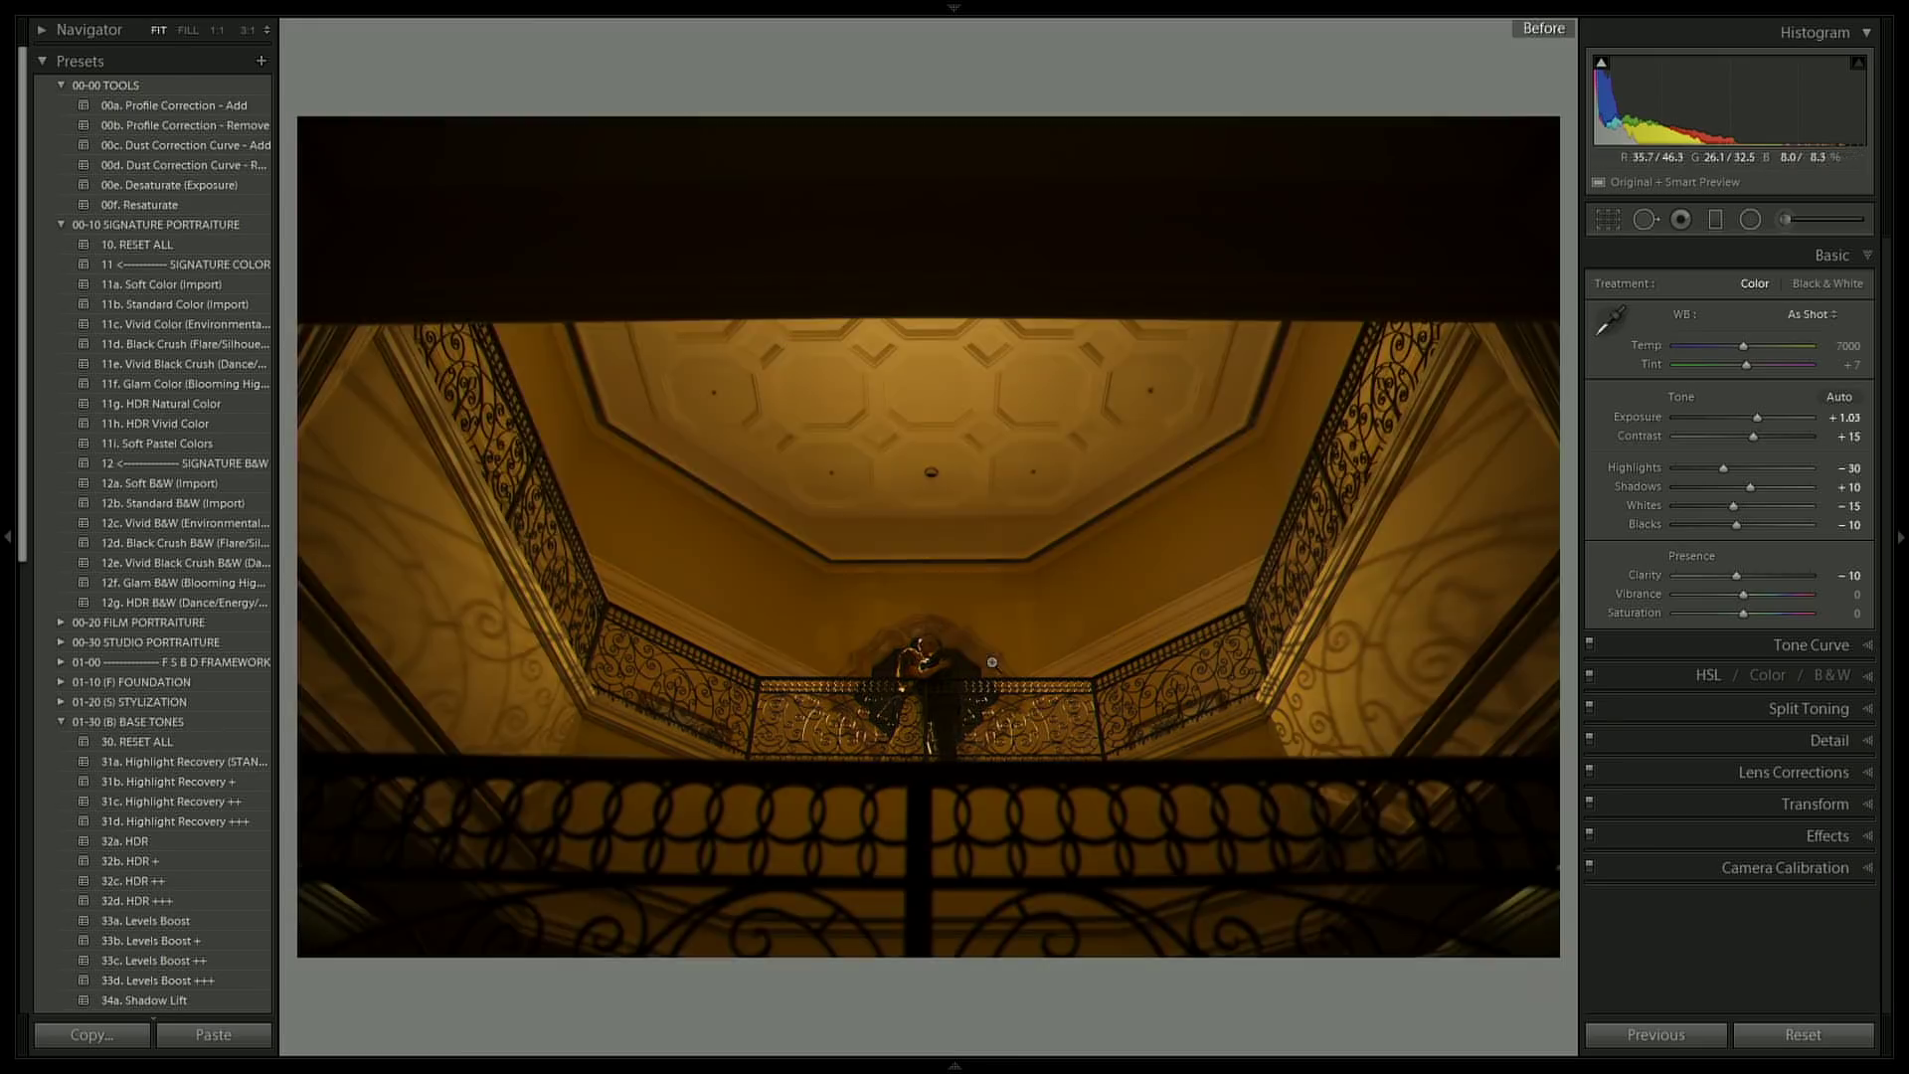
key("backslash")
key("backslash")
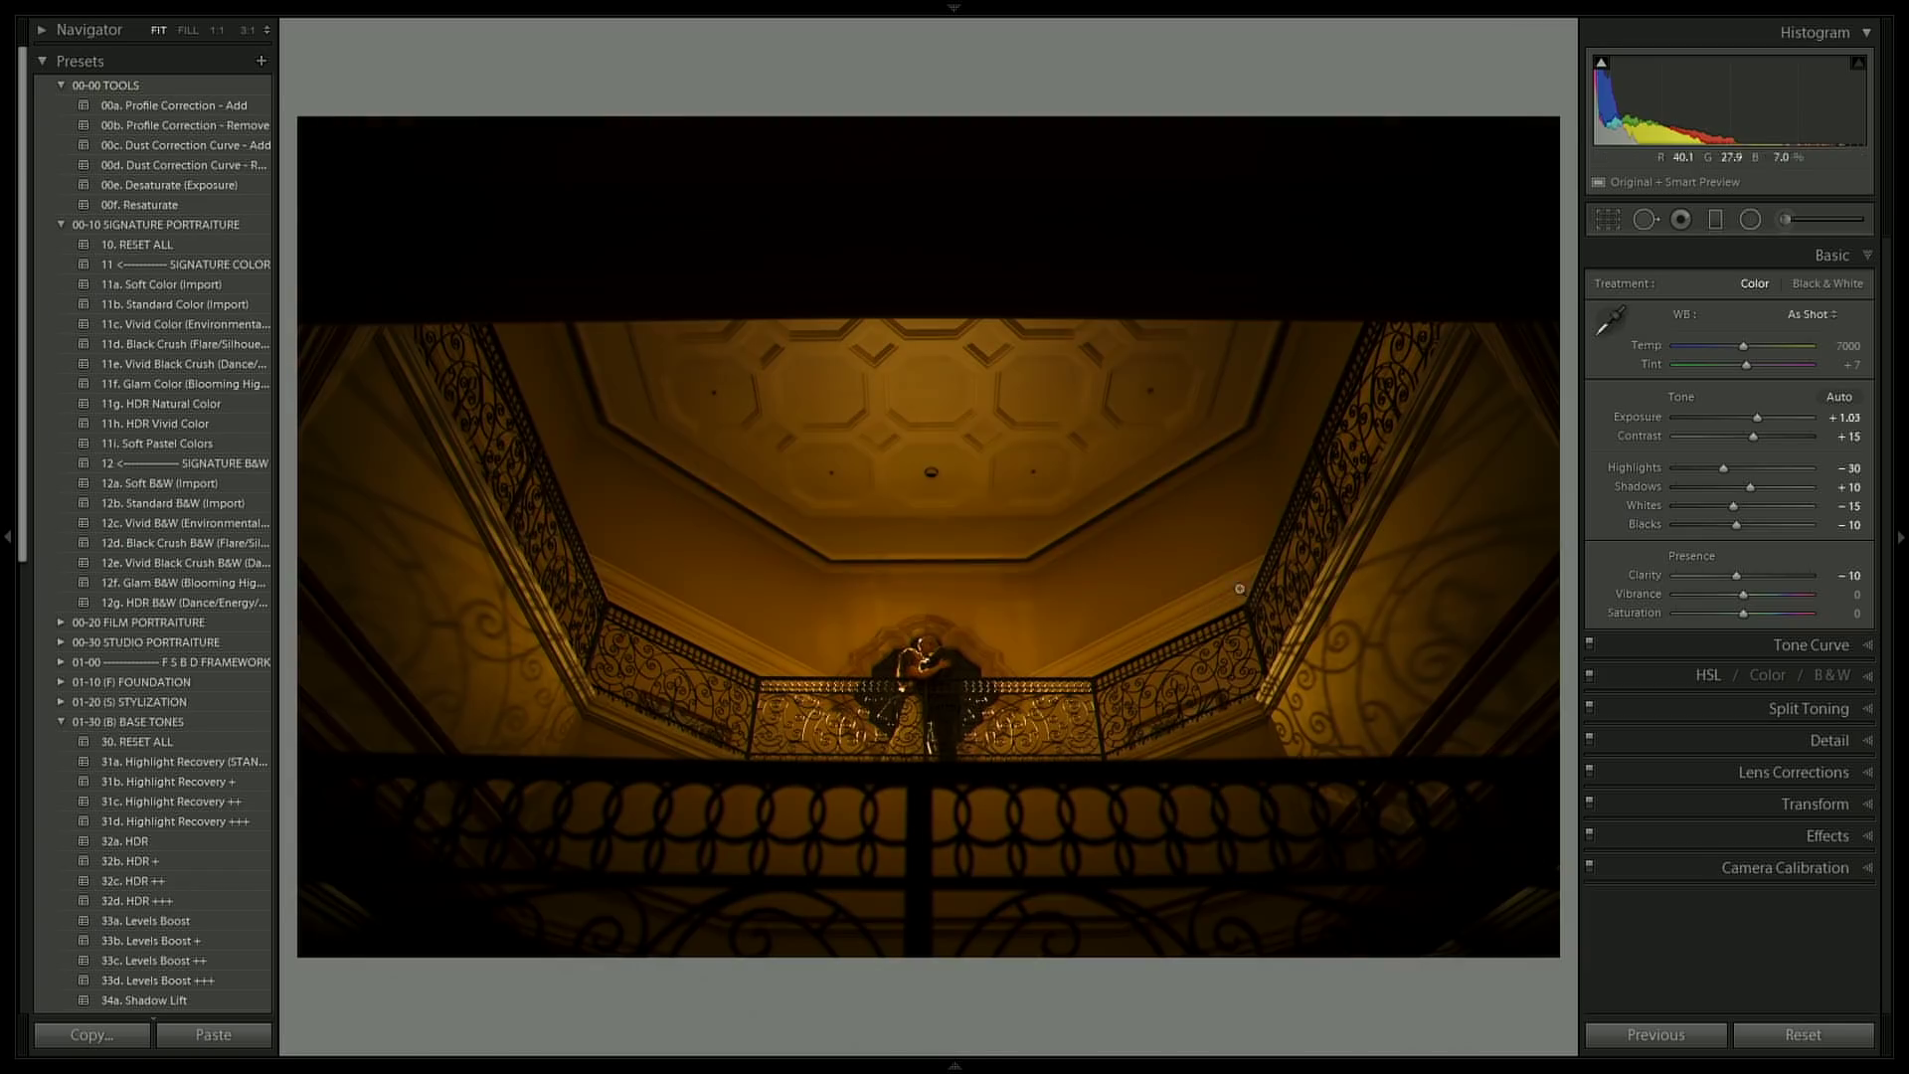
Step: Fine-tune the balcony photo's color temperature in small increments and compare the before and after versions
left_click_drag(1742, 344, 1744, 346)
key("Down")
key("Down")
key("Up")
key("Up")
key("Up")
key("Up")
key("backslash")
key("backslash")
Step: Reopen the sunset silhouette photo from the library grid and apply the 11a Soft Color (Import) preset
key("g")
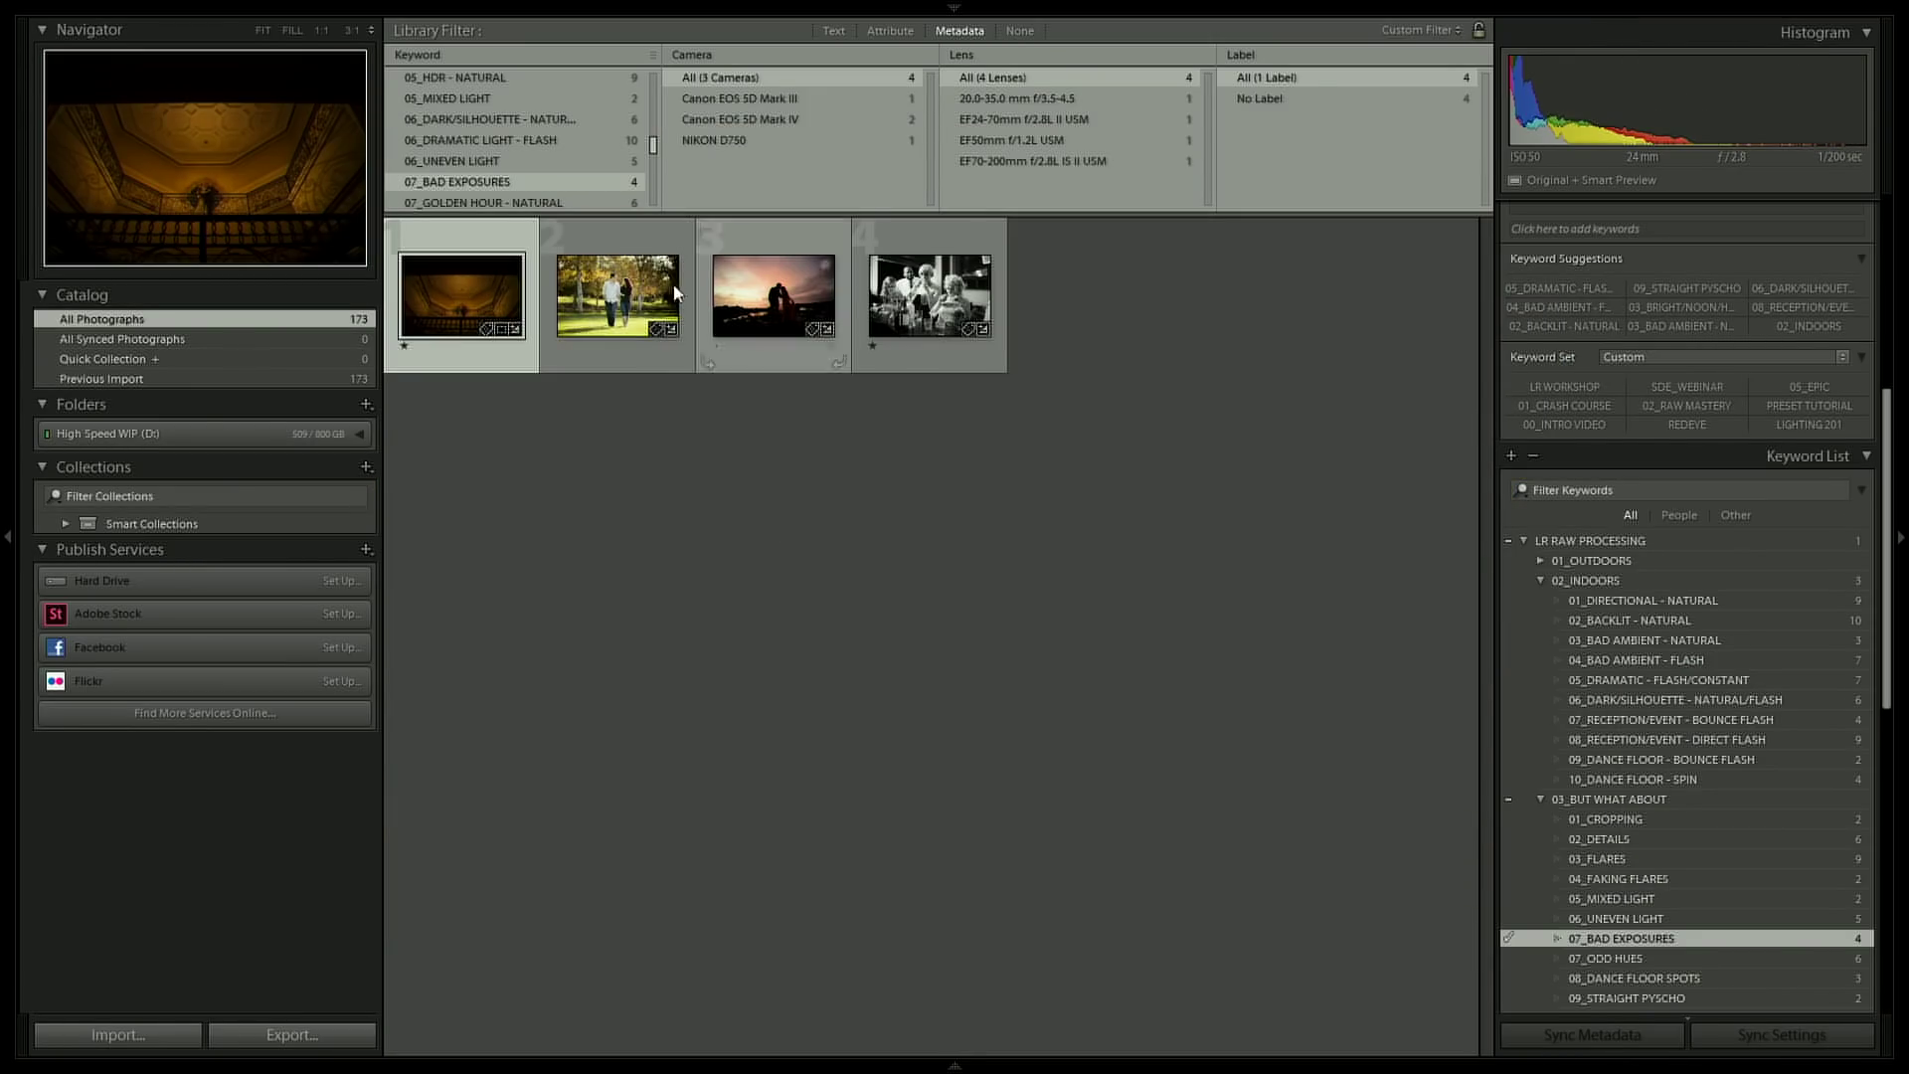
double_click(779, 300)
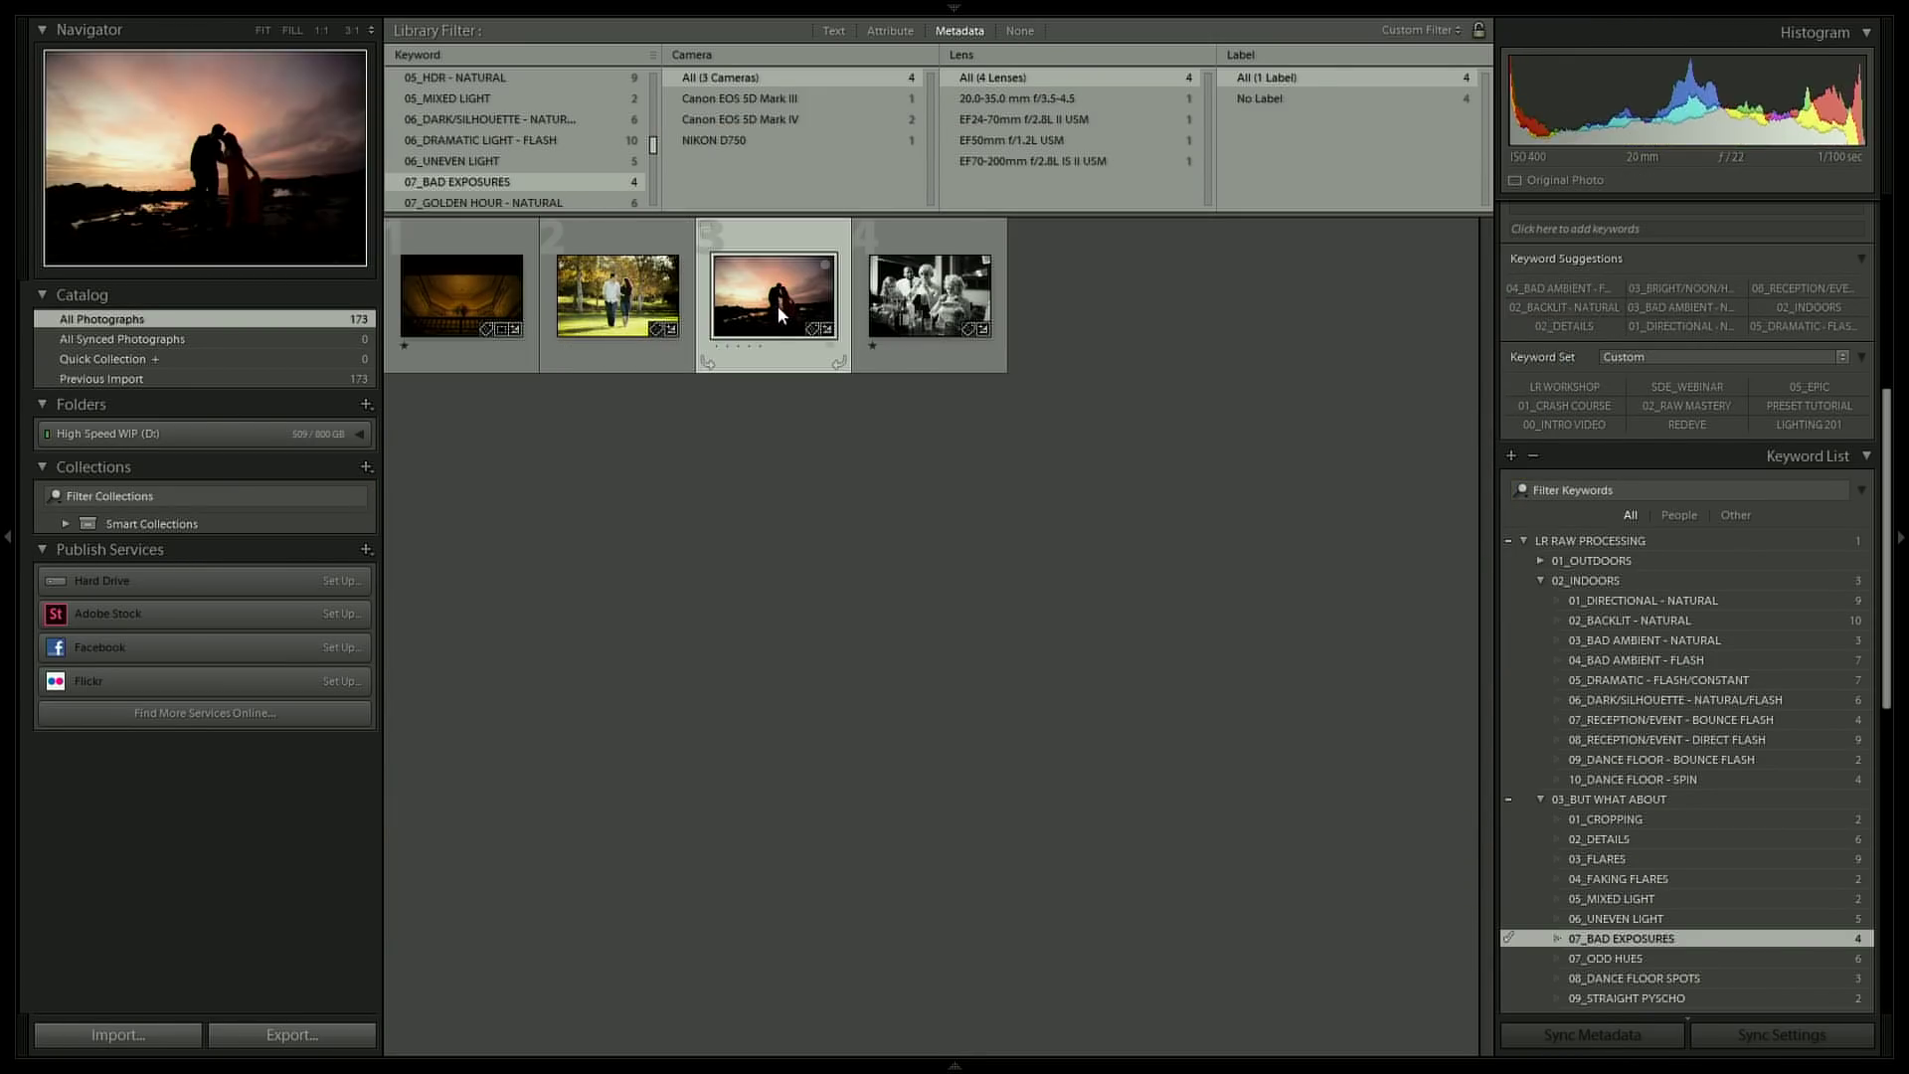
key("d")
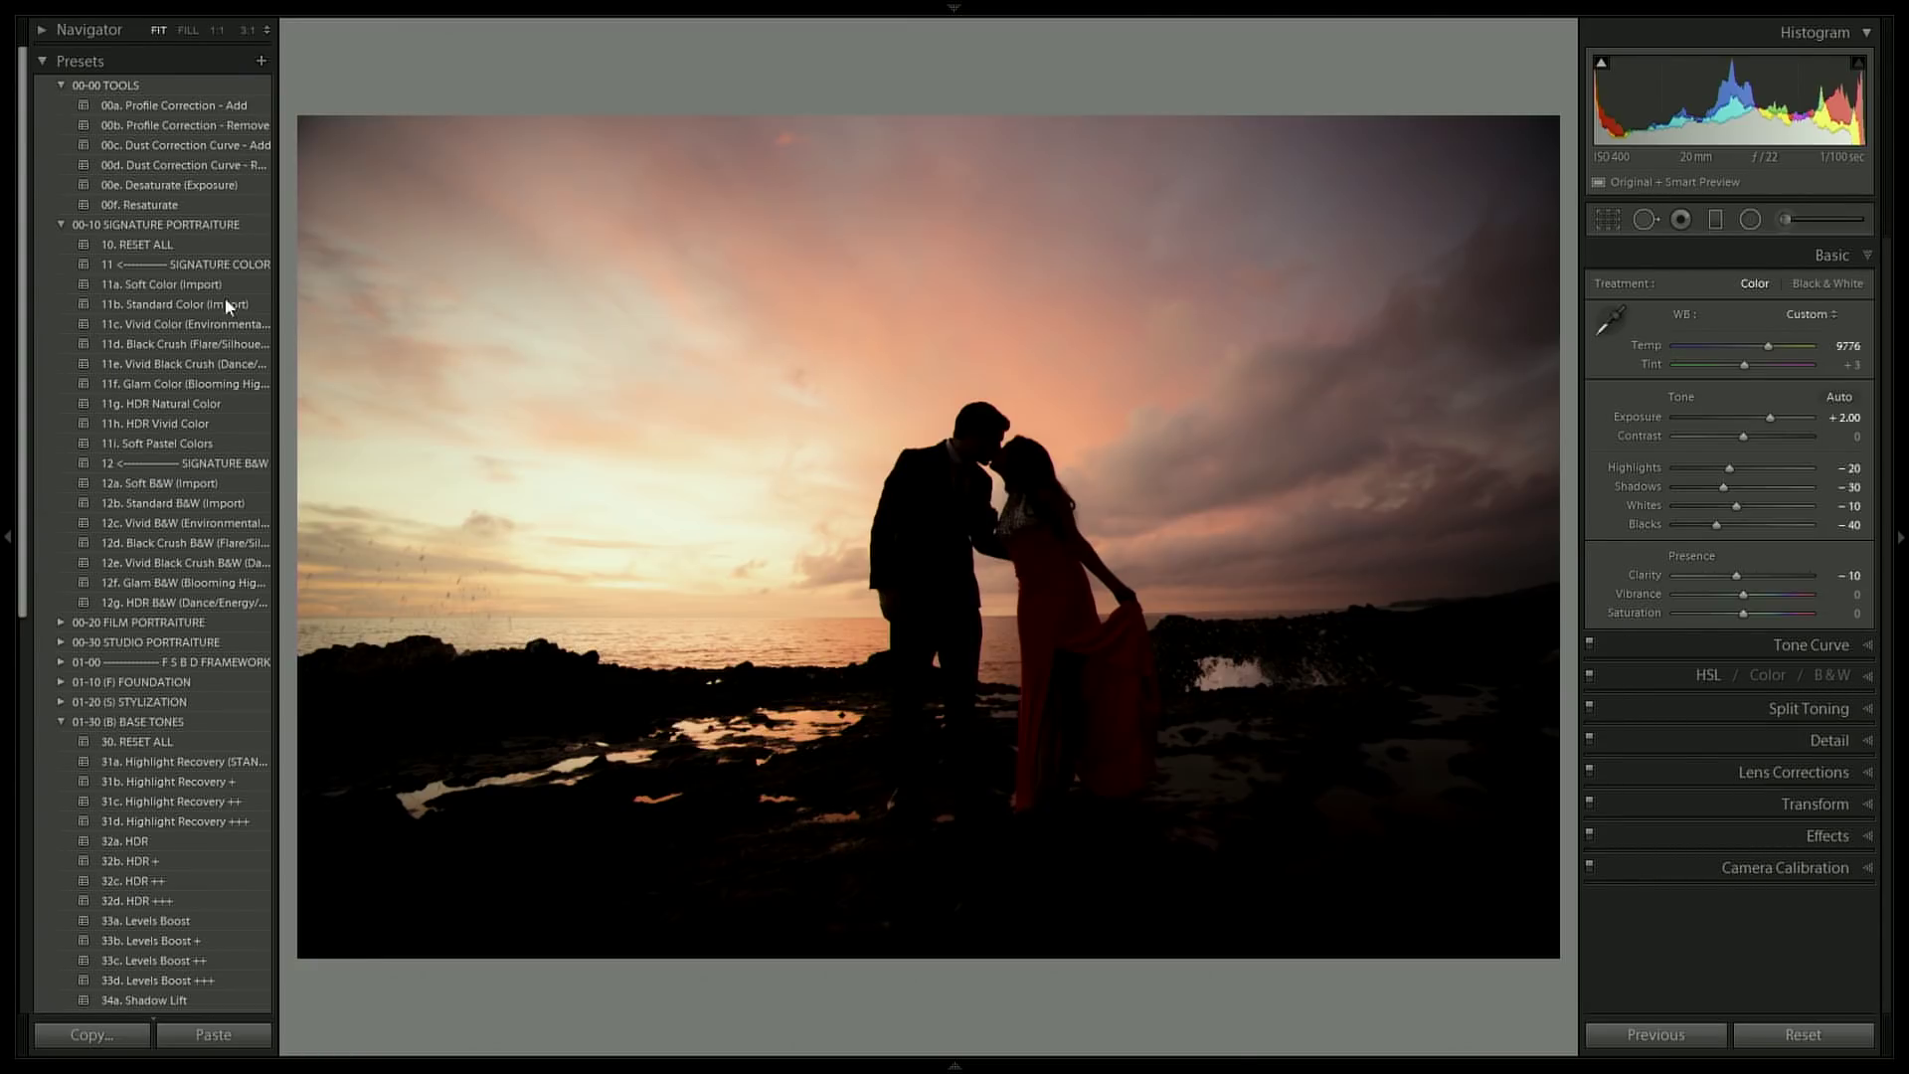
left_click(221, 285)
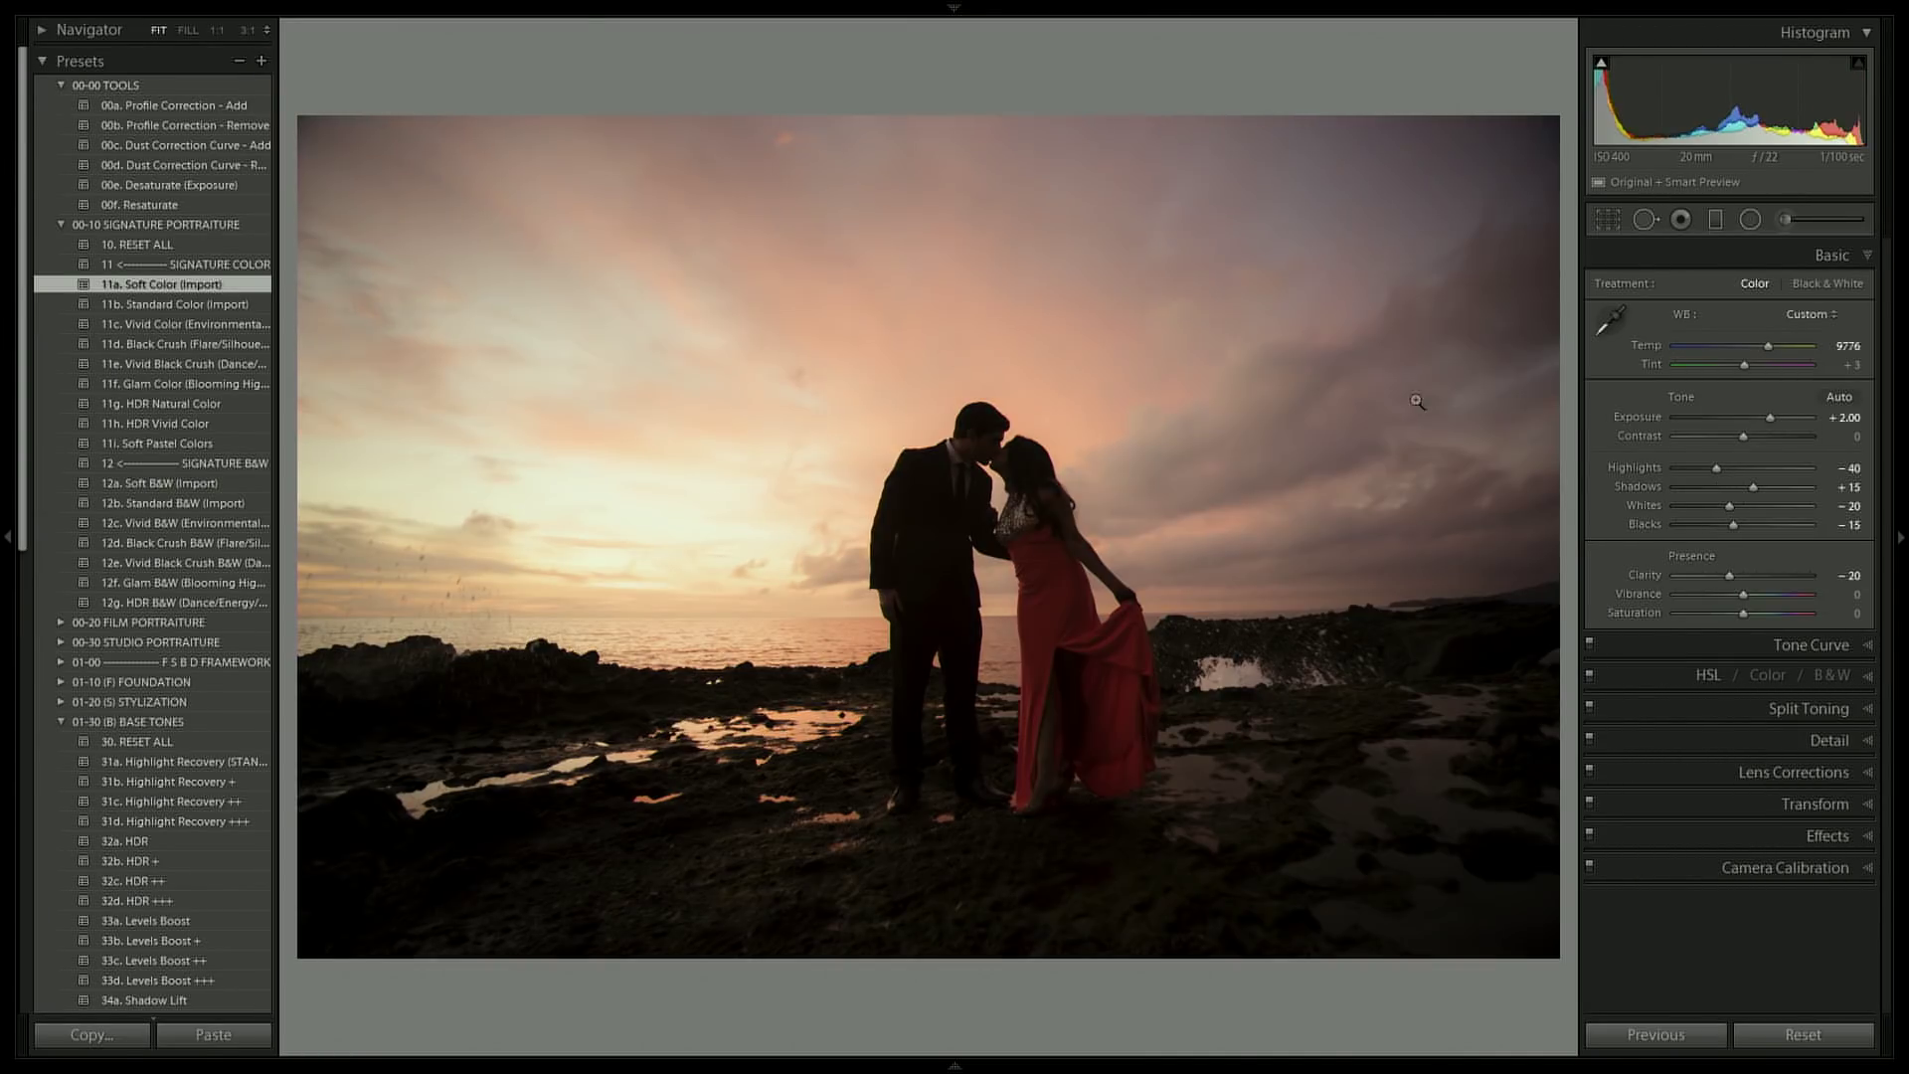
Step: Warm the sunset photo's temperature to 12382 and lower its exposure slightly
left_click_drag(1768, 344, 1776, 344)
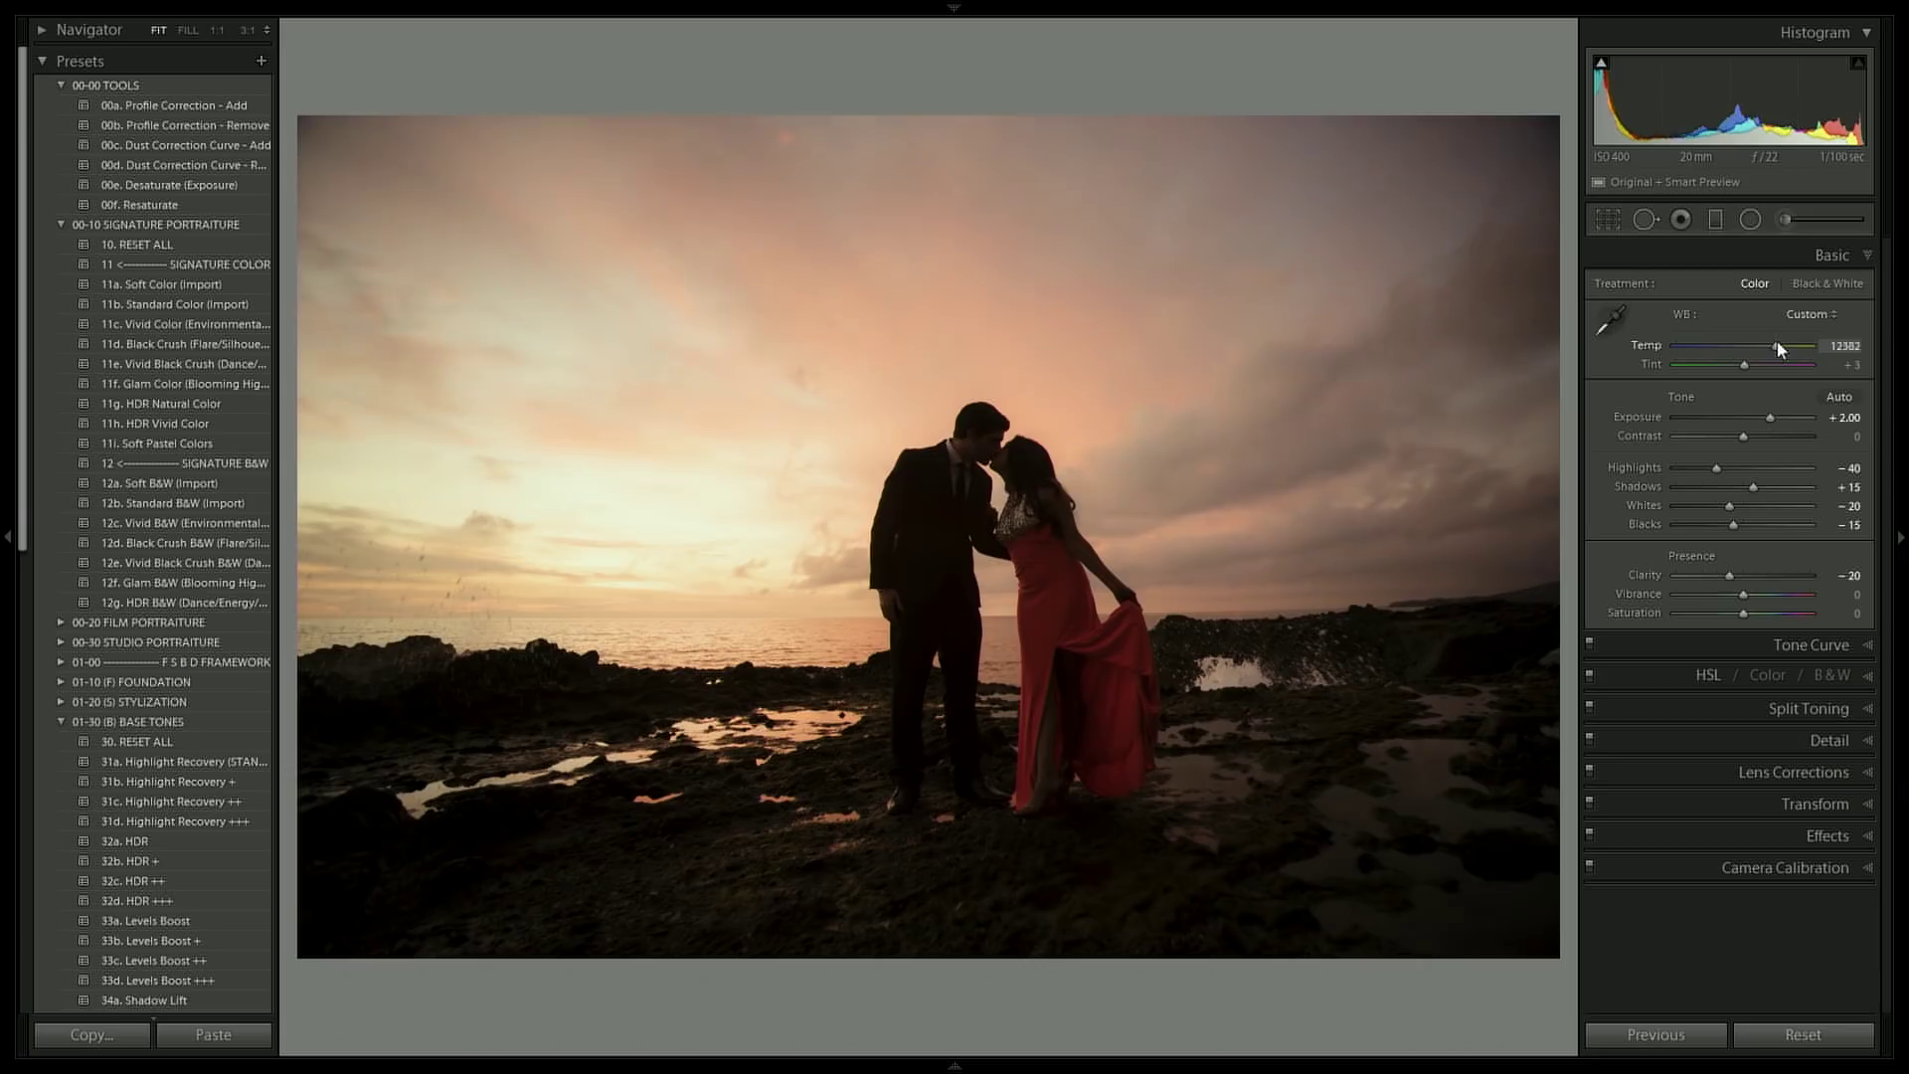
mouse_move(1770, 418)
left_mouse_down()
mouse_move(1751, 418)
mouse_move(1768, 408)
left_mouse_up()
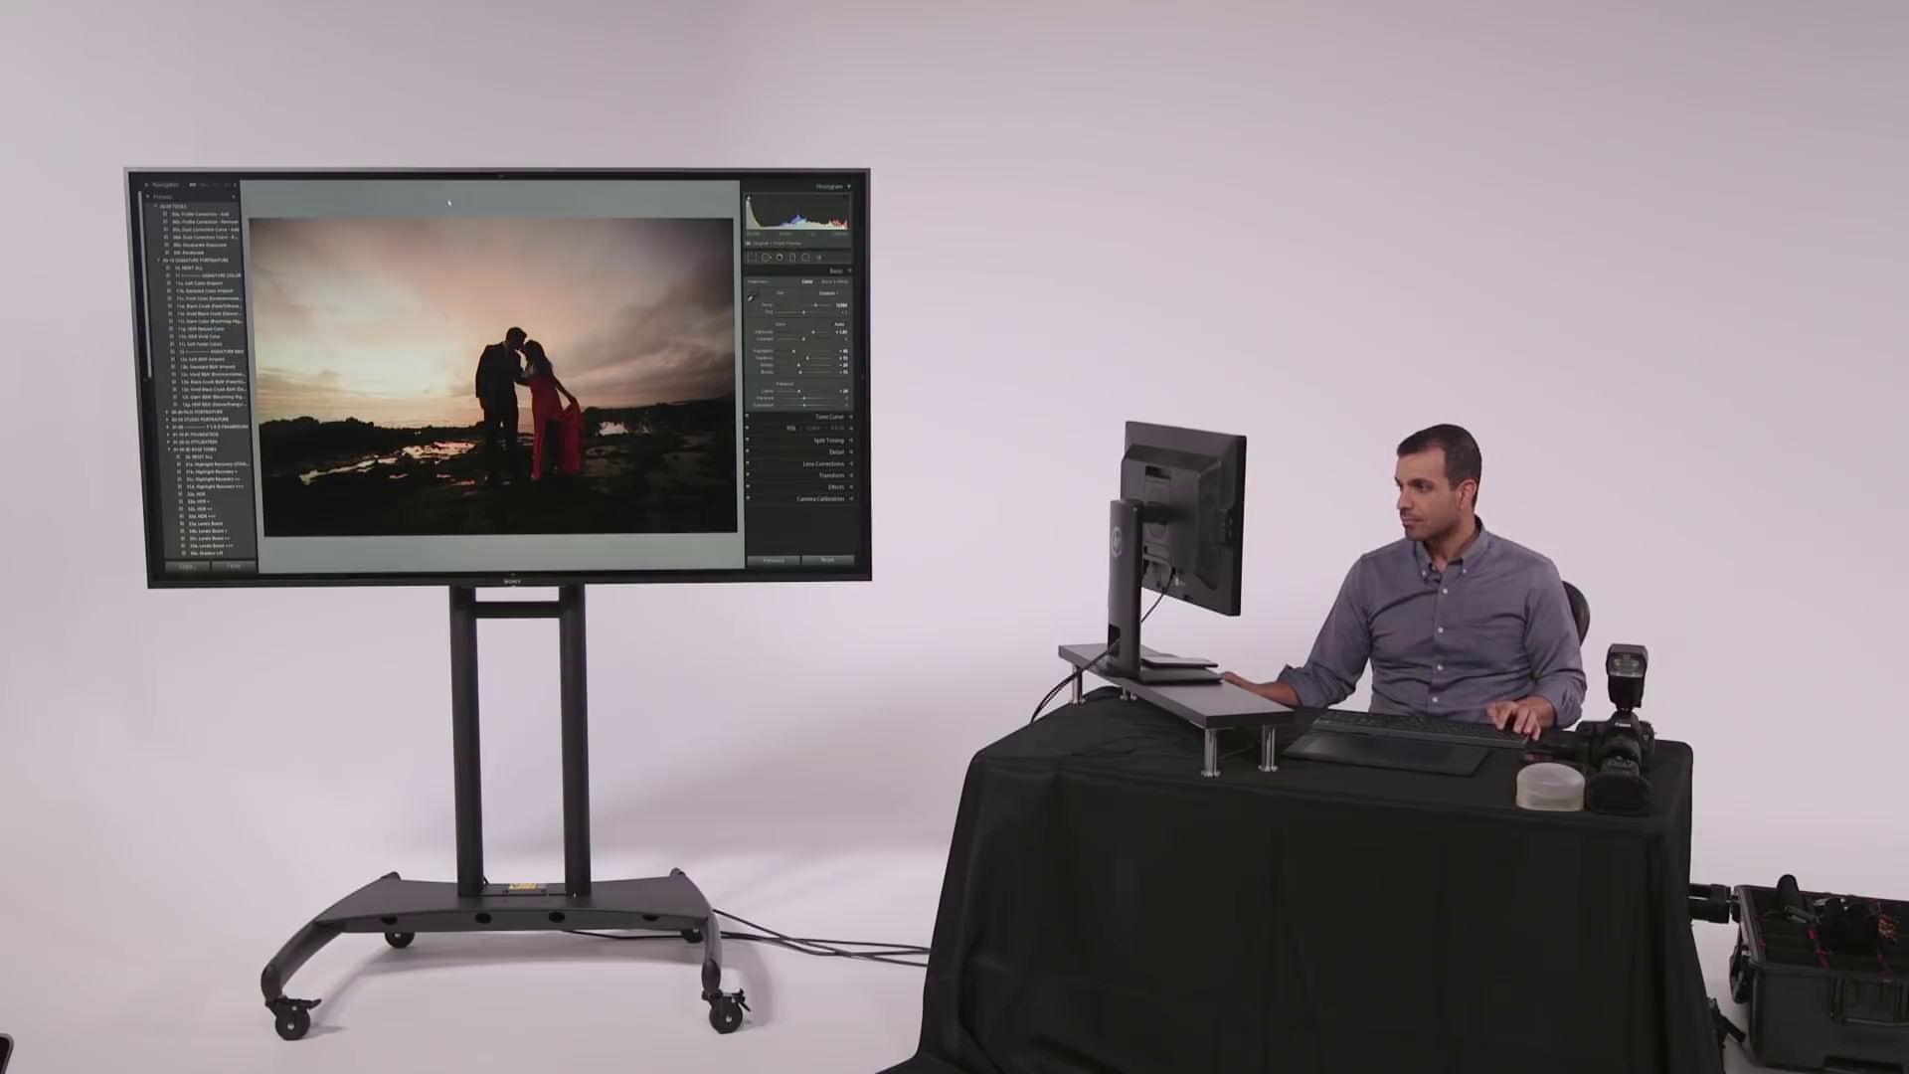
key("alt+Tab")
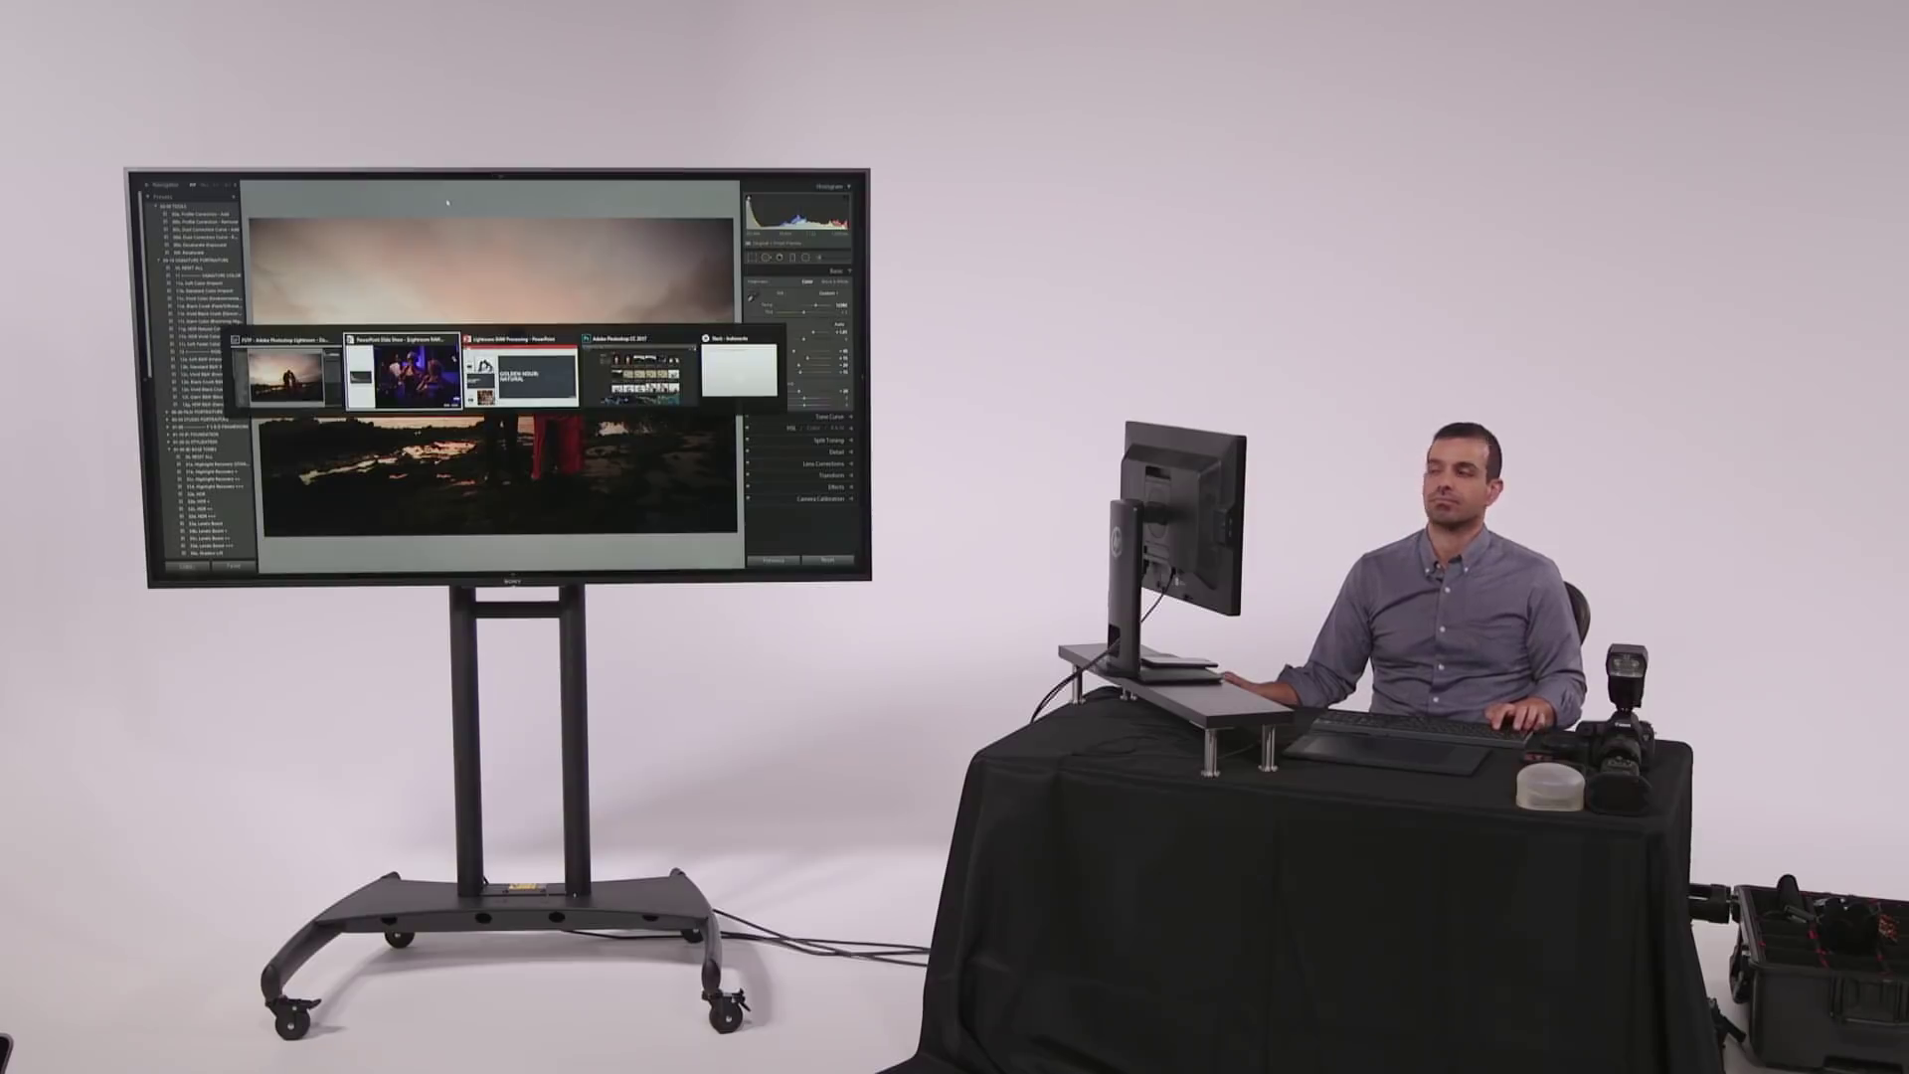
key("Escape")
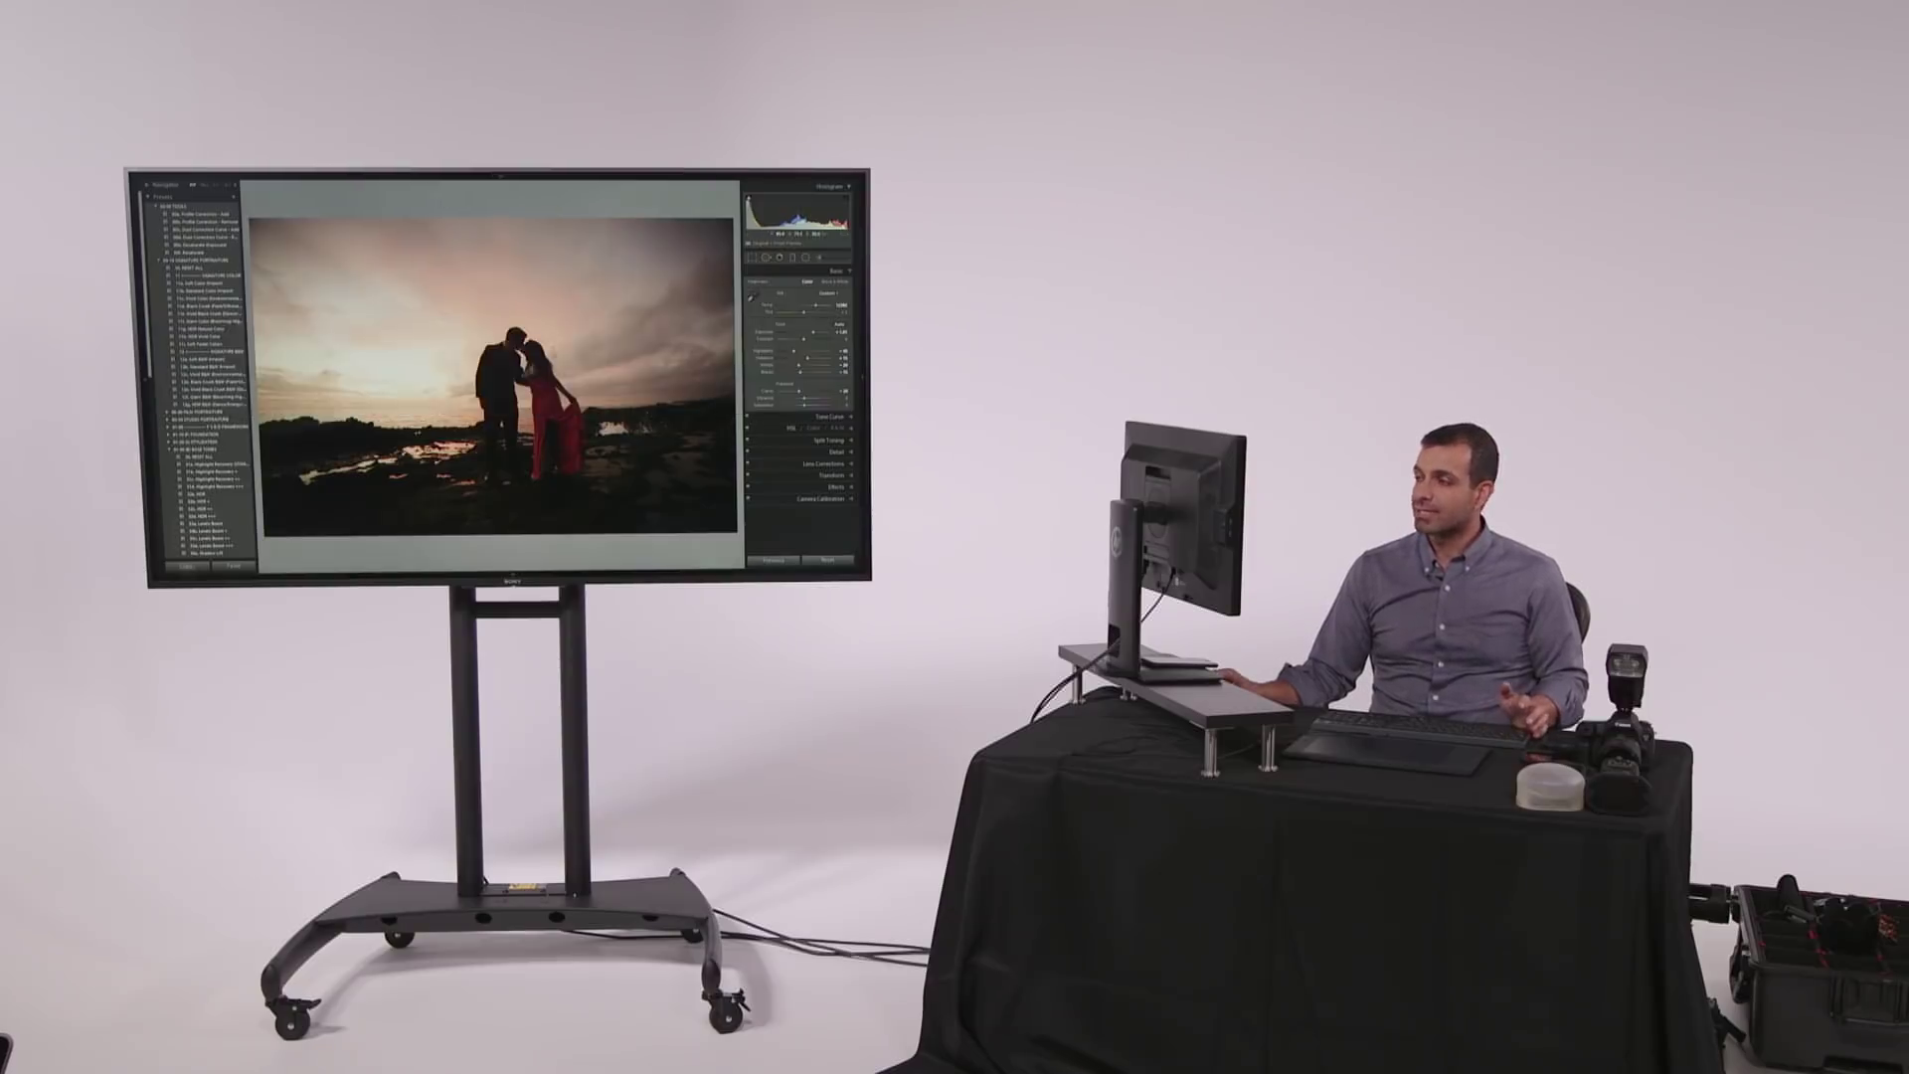